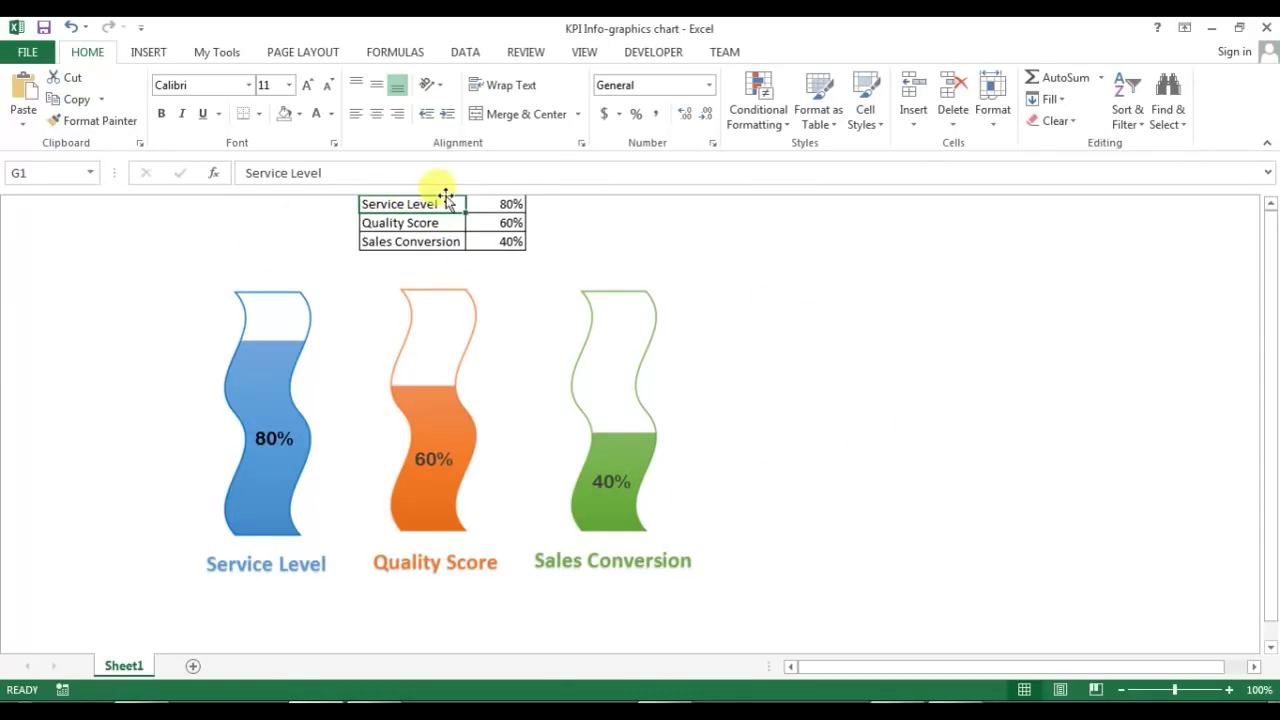
click(509, 210)
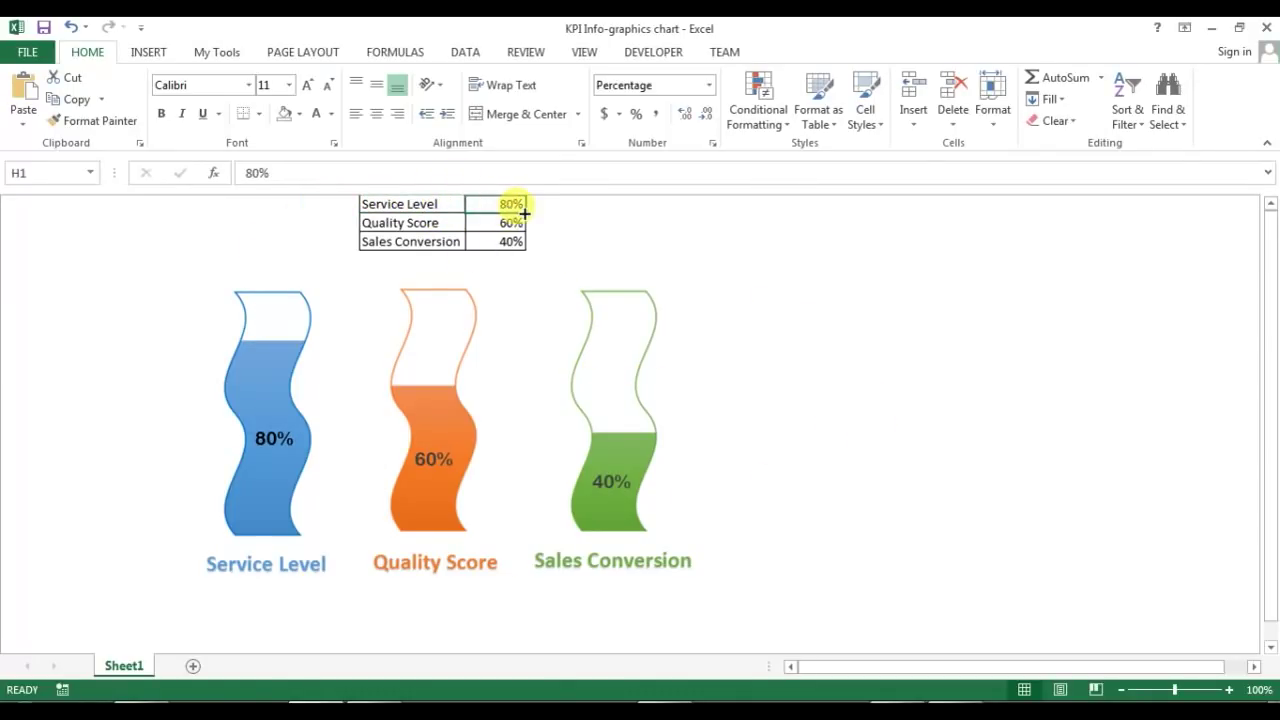
click(414, 210)
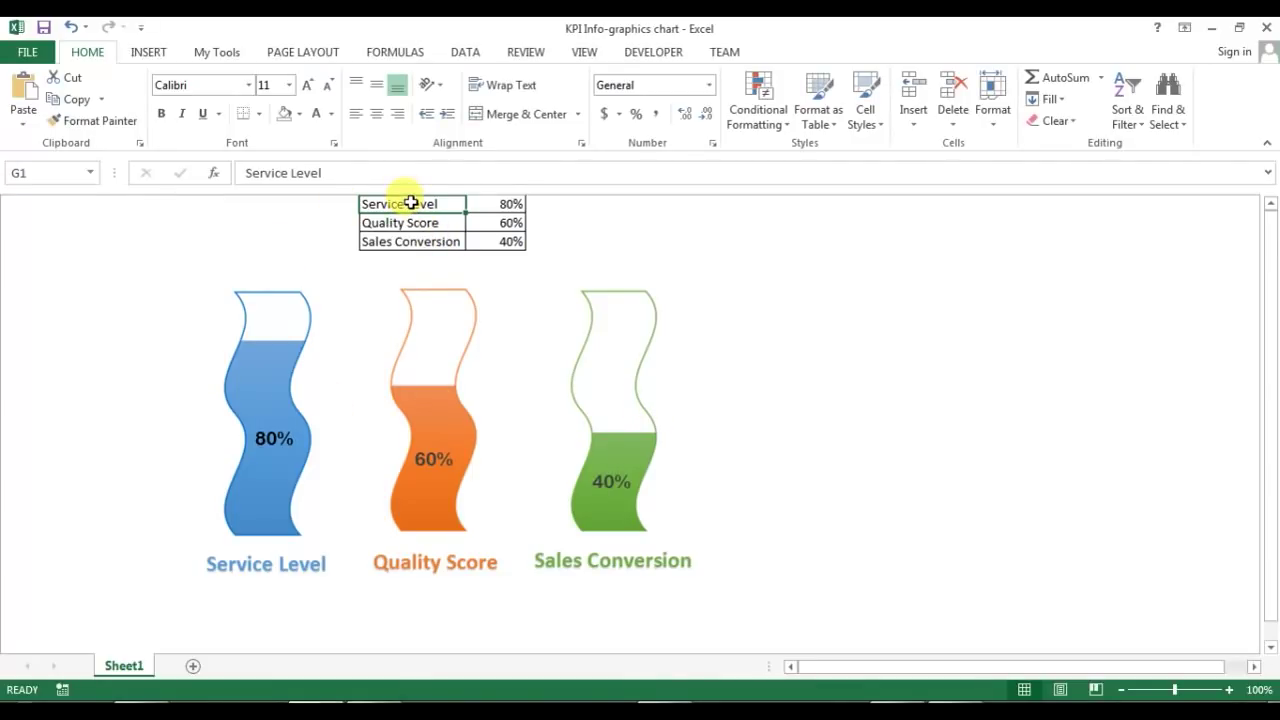
drag(417, 204, 428, 238)
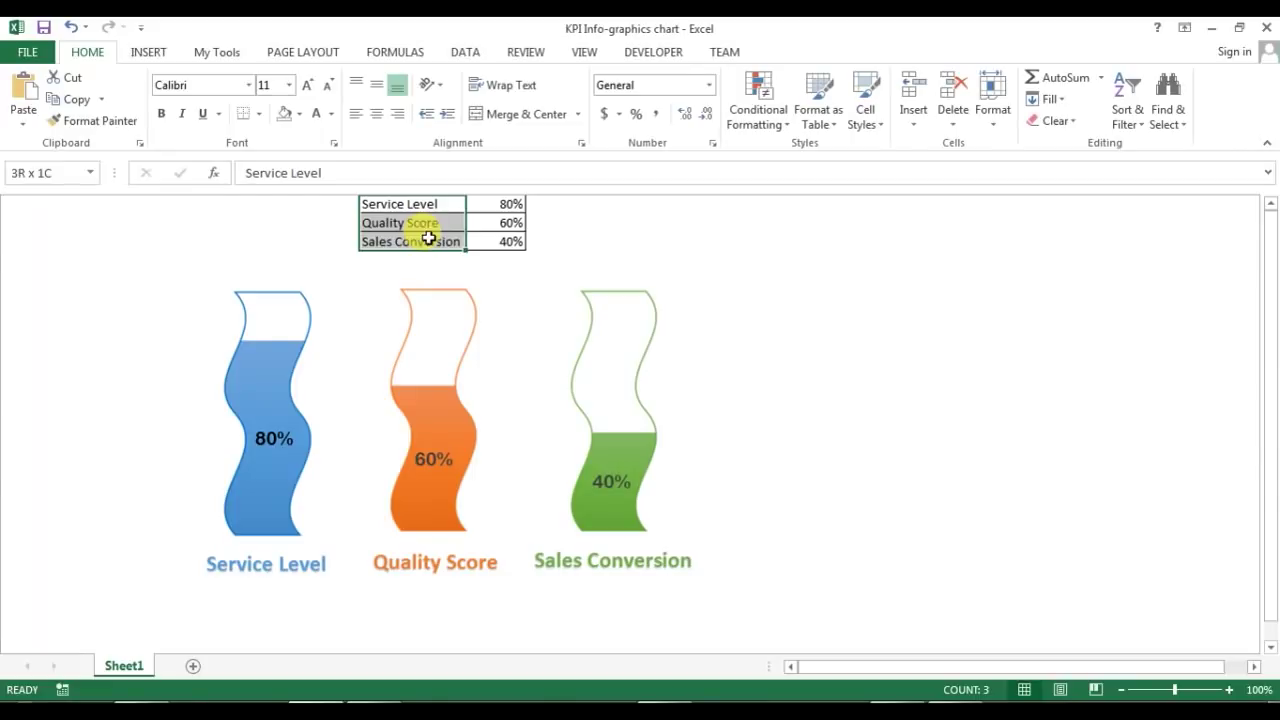
click(446, 240)
Set the KPI percentages to 54% for Service Level, 95% for Quality Score and 10% for Sales Conversion.
click(502, 203)
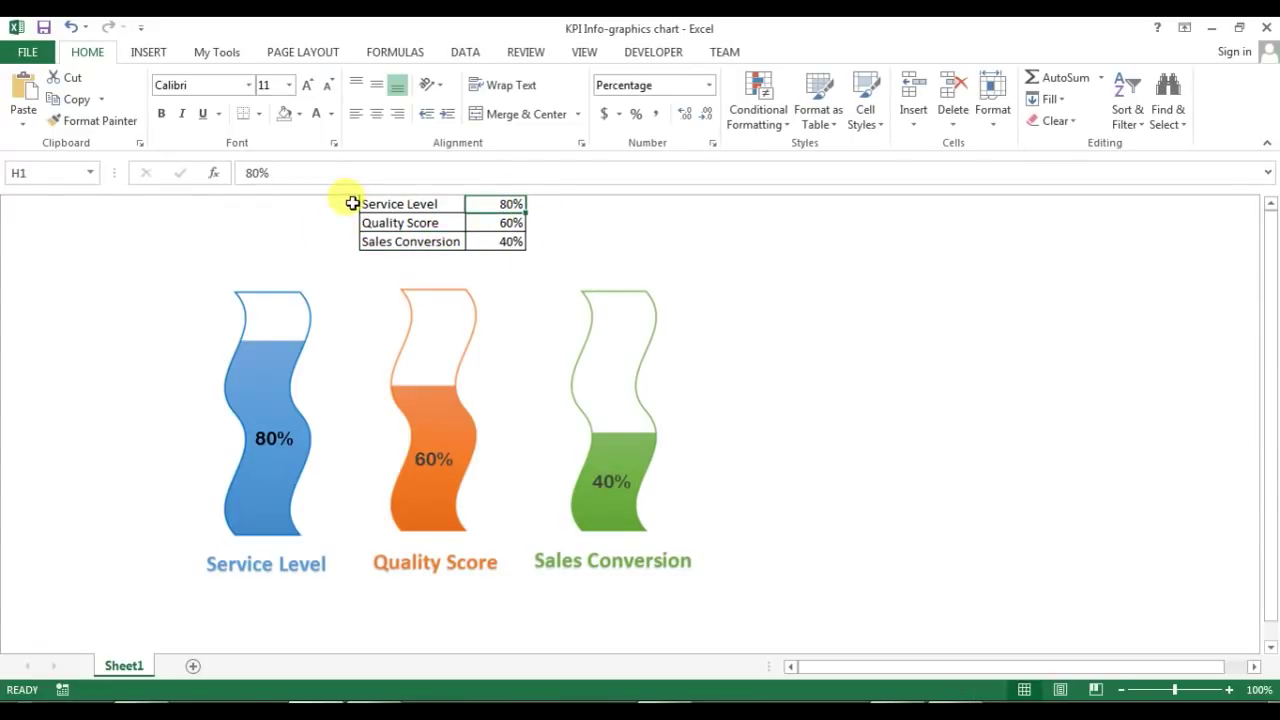
text(54)
key(Return)
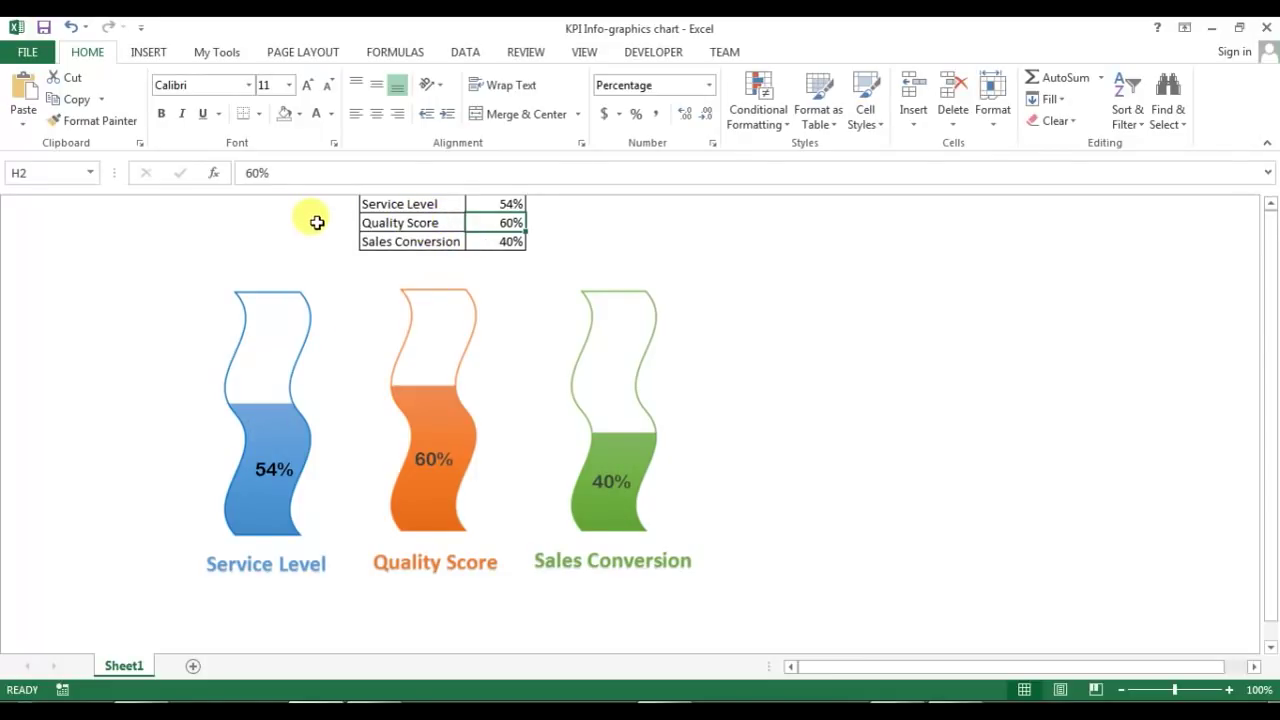
text(95)
key(Return)
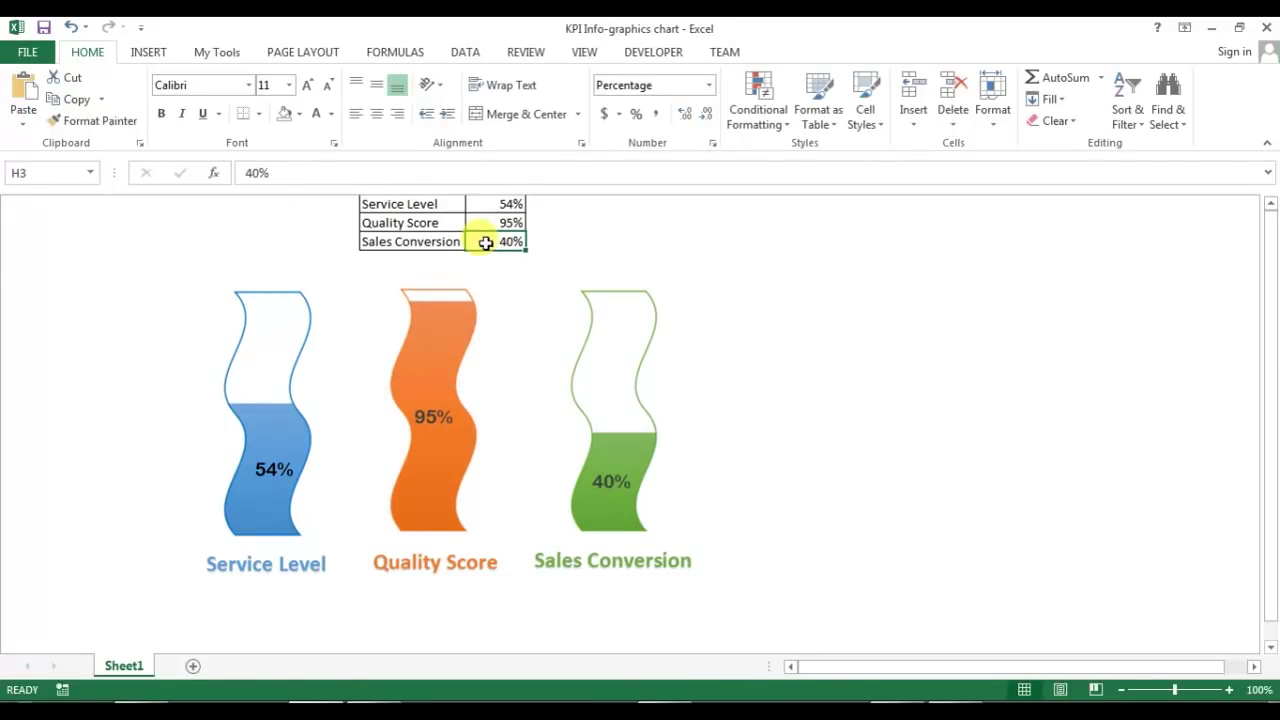
text(10)
key(Return)
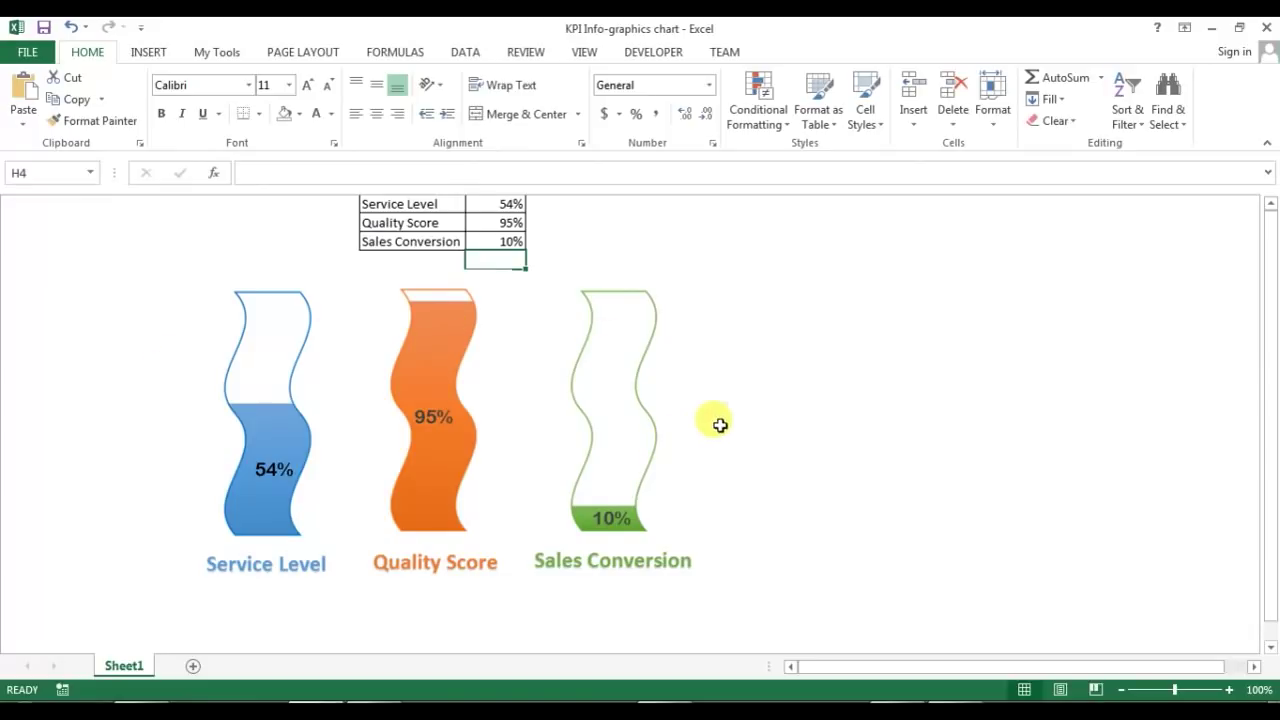
Copy the three-row KPI table to cell A1 of a new sheet and fit column A to its labels.
click(400, 210)
drag(470, 218, 482, 234)
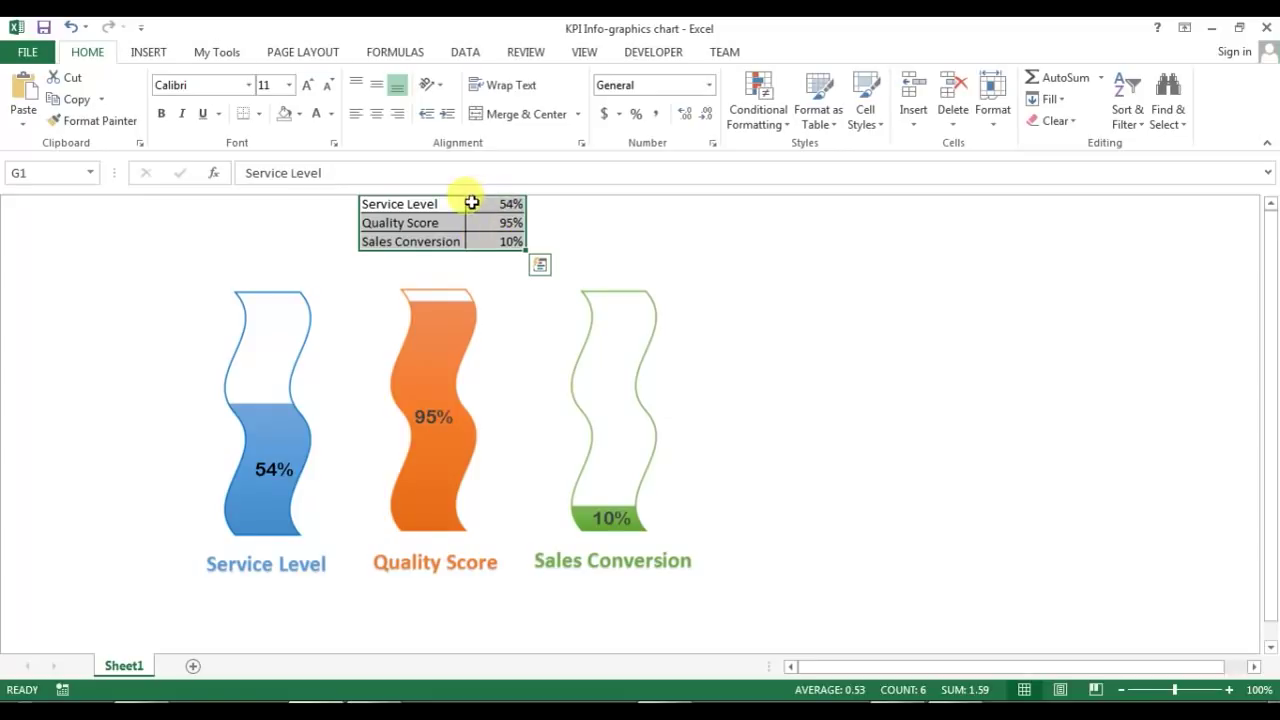
drag(445, 206, 503, 238)
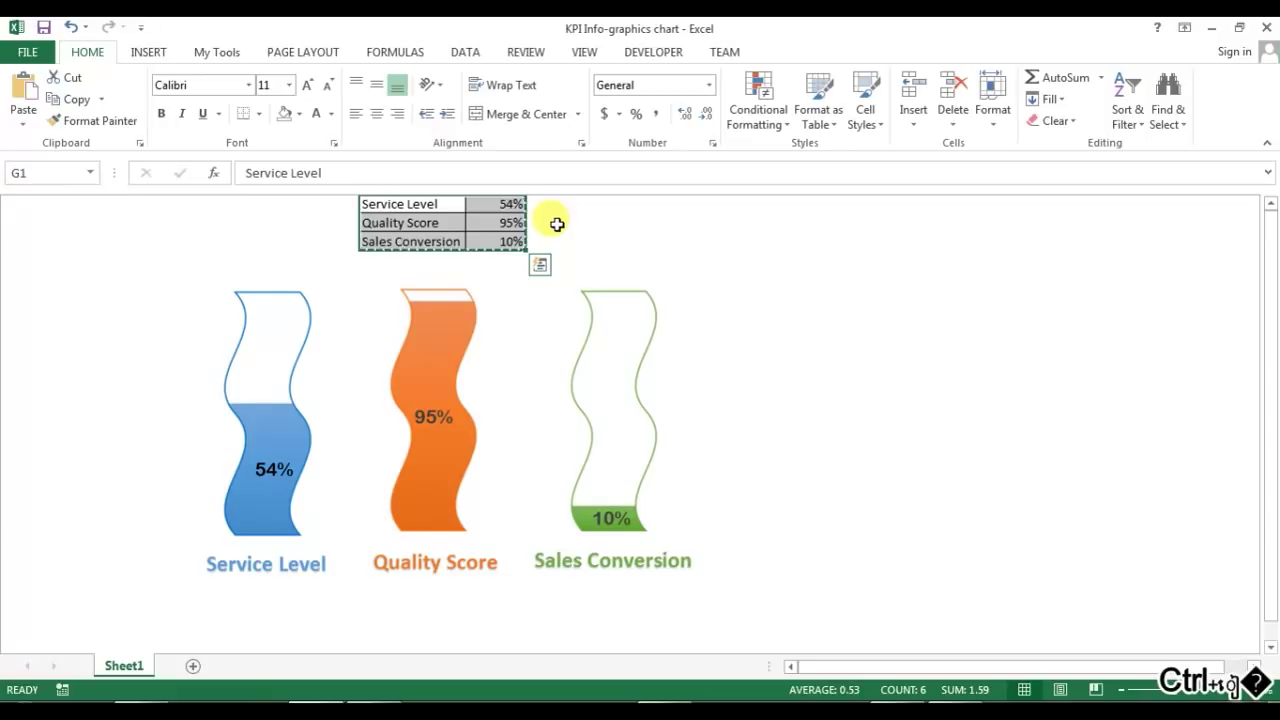
key(ctrl+c)
click(193, 666)
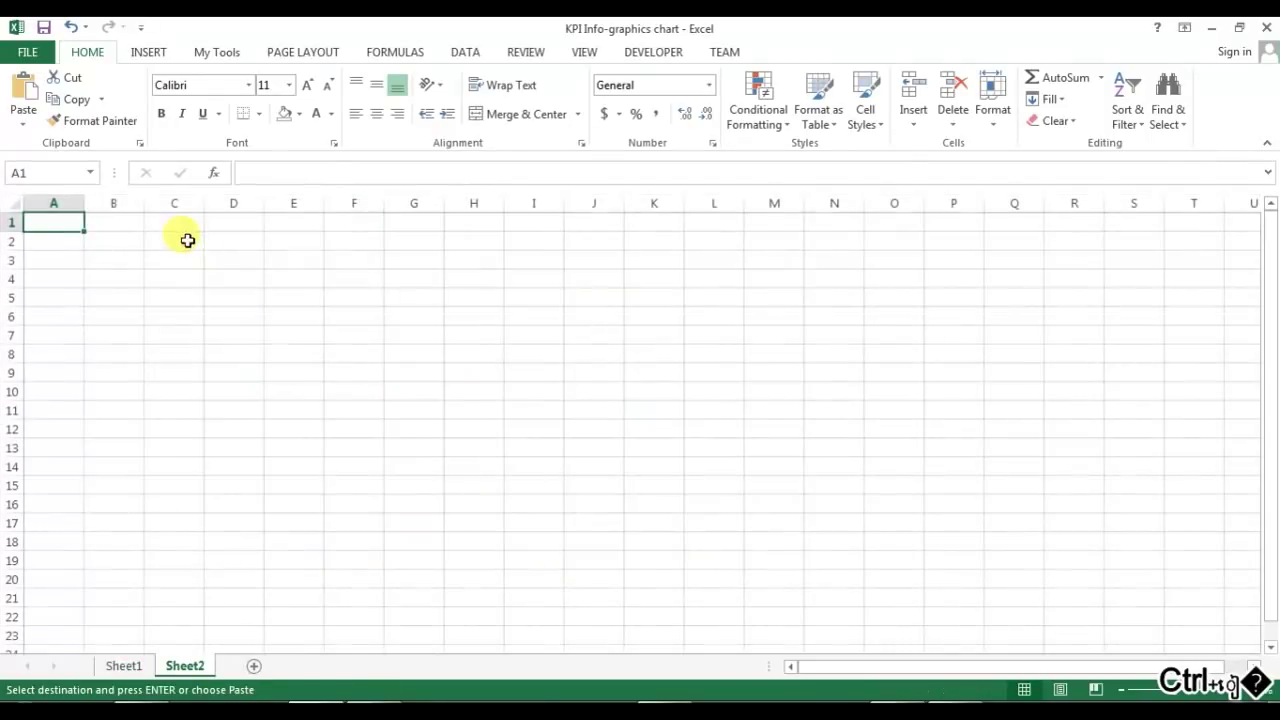
key(ctrl+End)
key(ctrl+v)
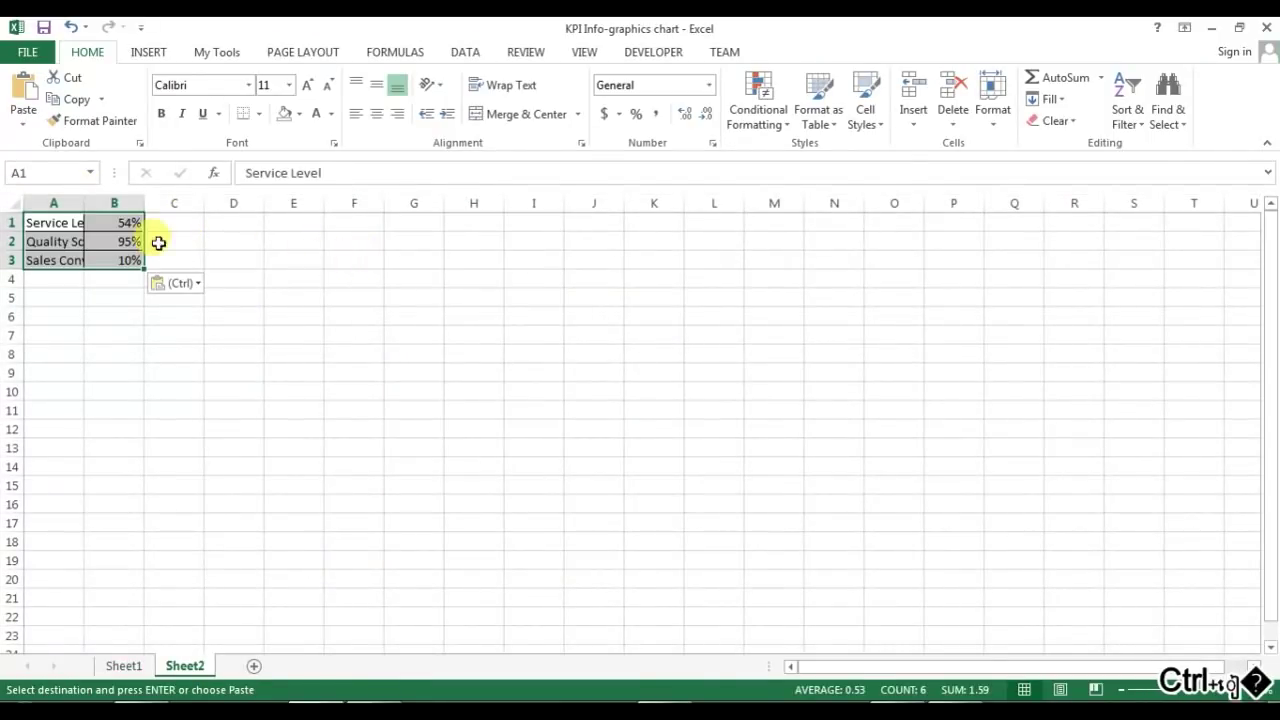
double_click(79, 204)
click(285, 293)
Enter the formula =1-B1 in cell C1 and fill it down to C3.
click(171, 221)
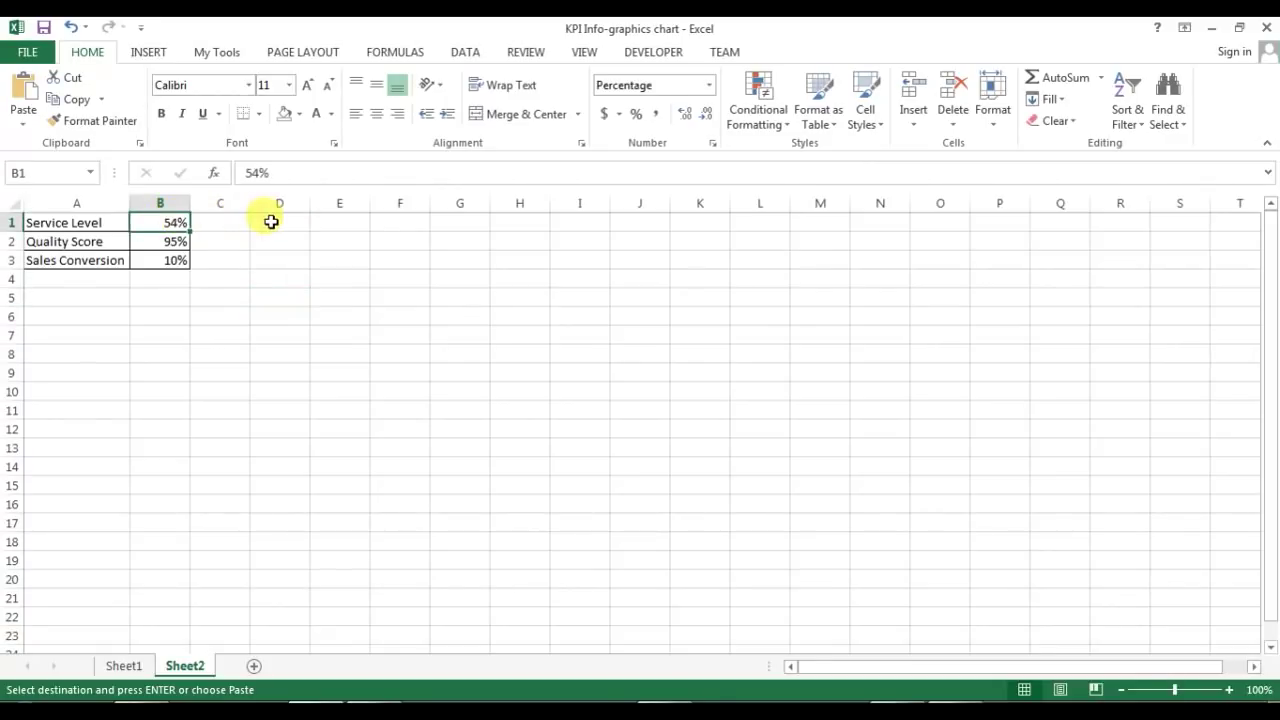
click(229, 219)
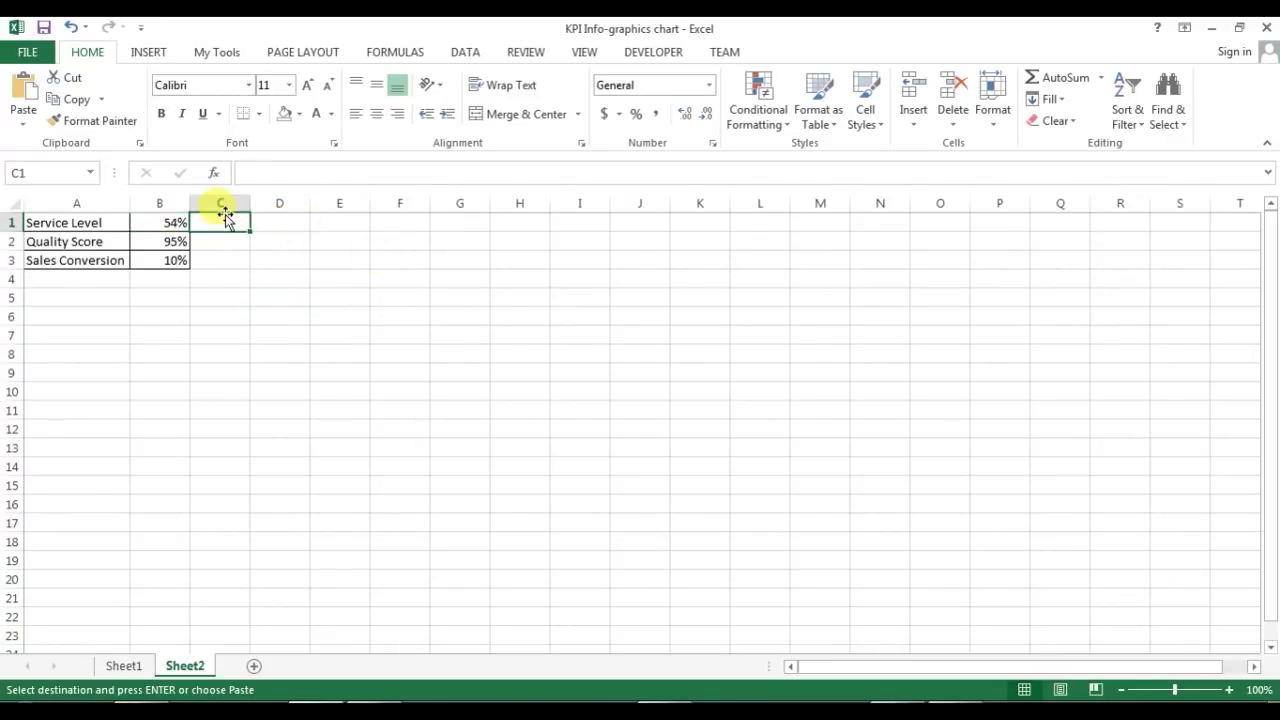
text(=)
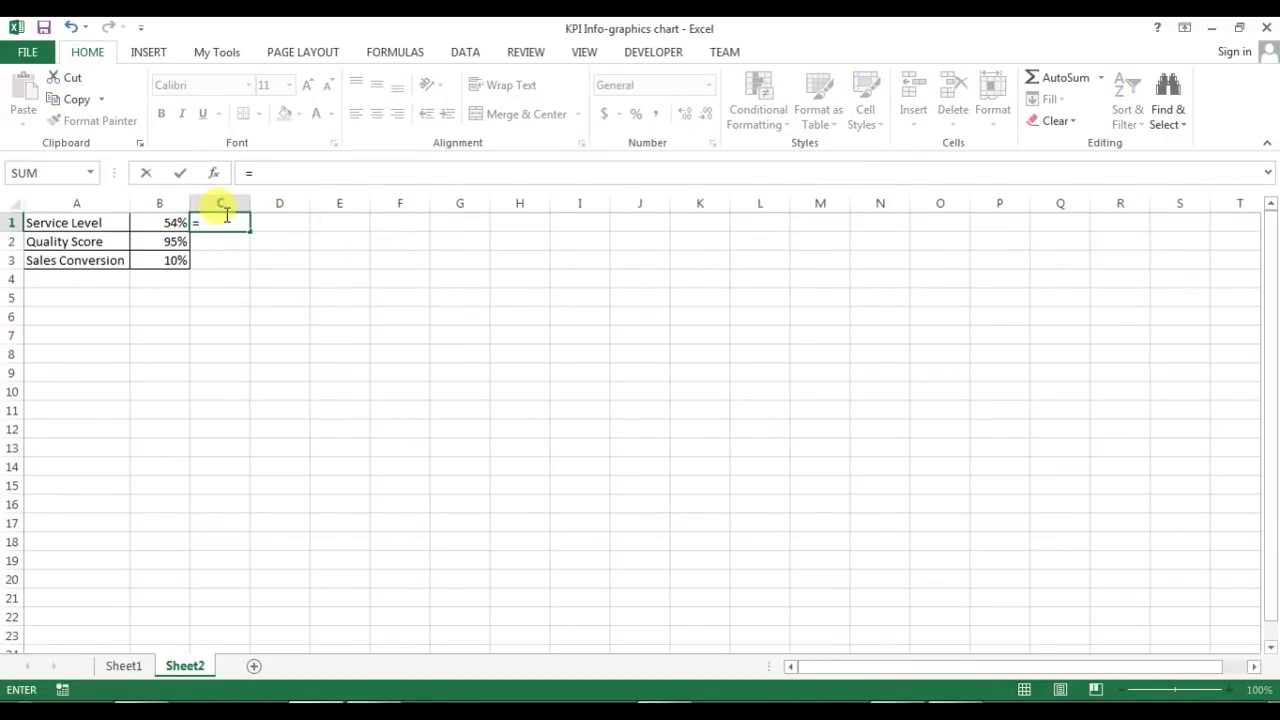
text(1-)
key(Left)
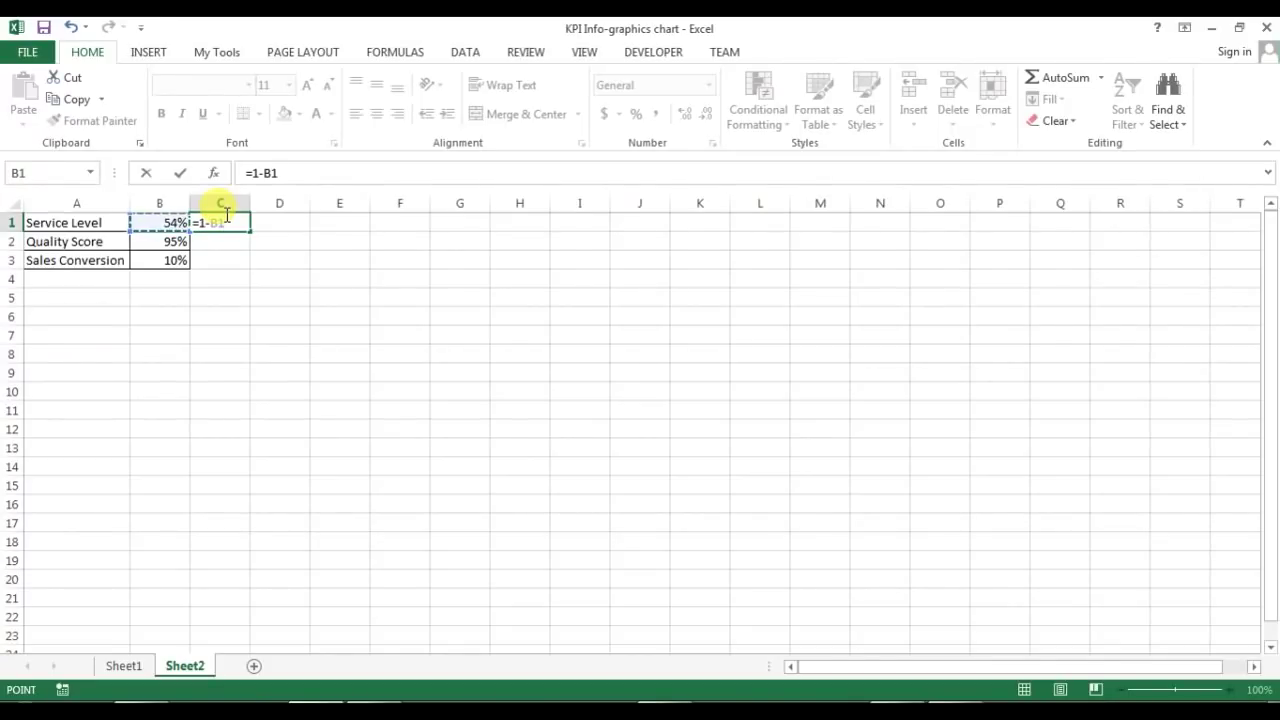
key(ctrl+Return)
key(shift+Down)
key(shift+Down)
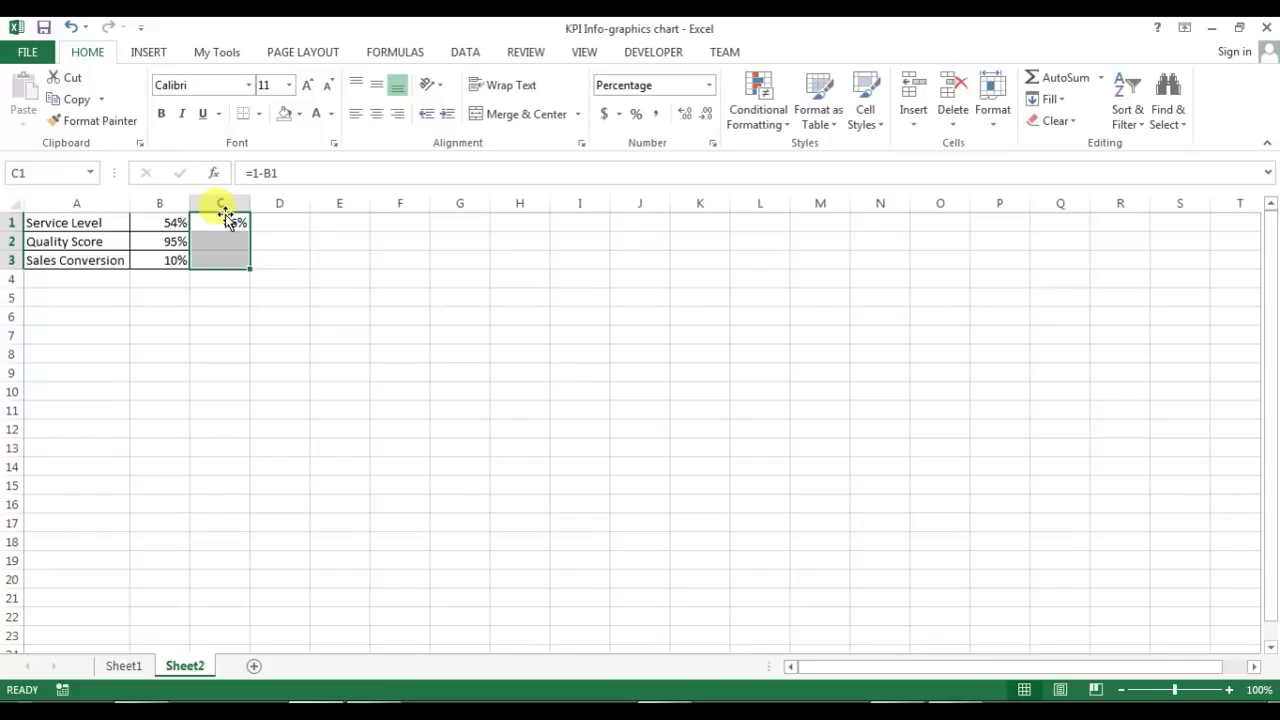
key(ctrl+d)
click(227, 217)
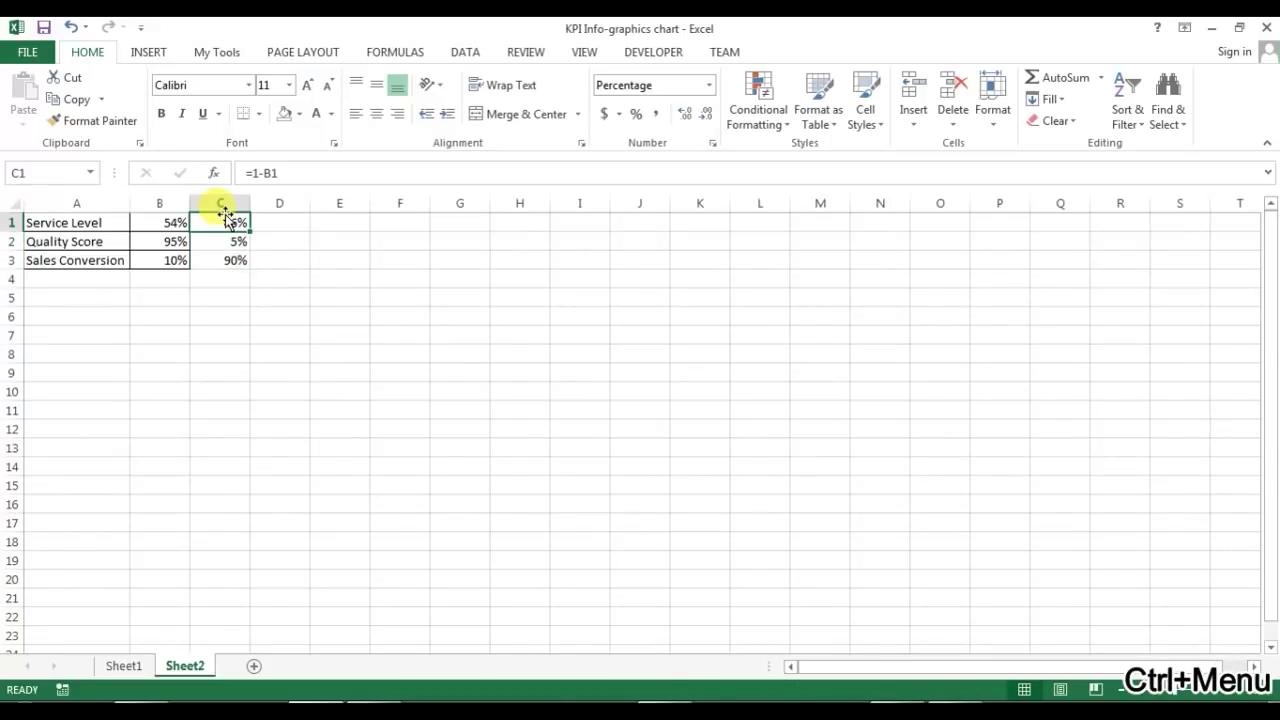
Insert a 2-D stacked column chart from A1:C1, place it below the table and switch its rows and columns.
drag(34, 223, 228, 222)
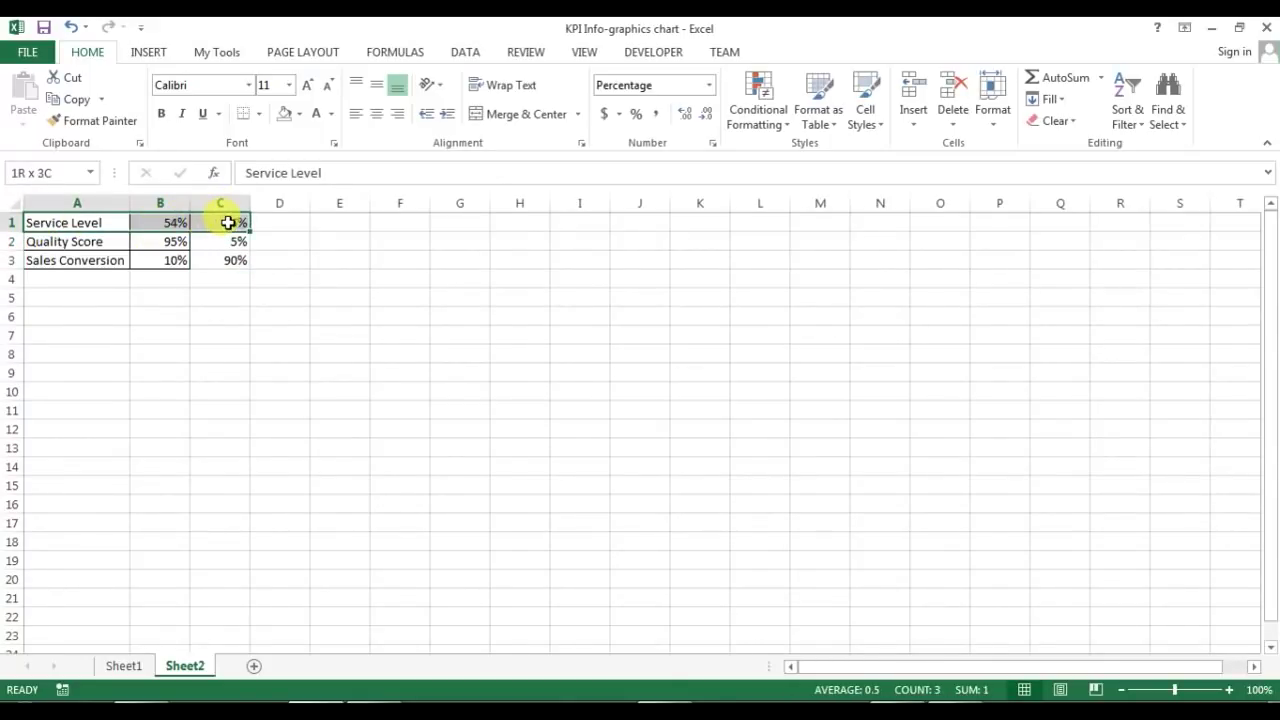
click(166, 55)
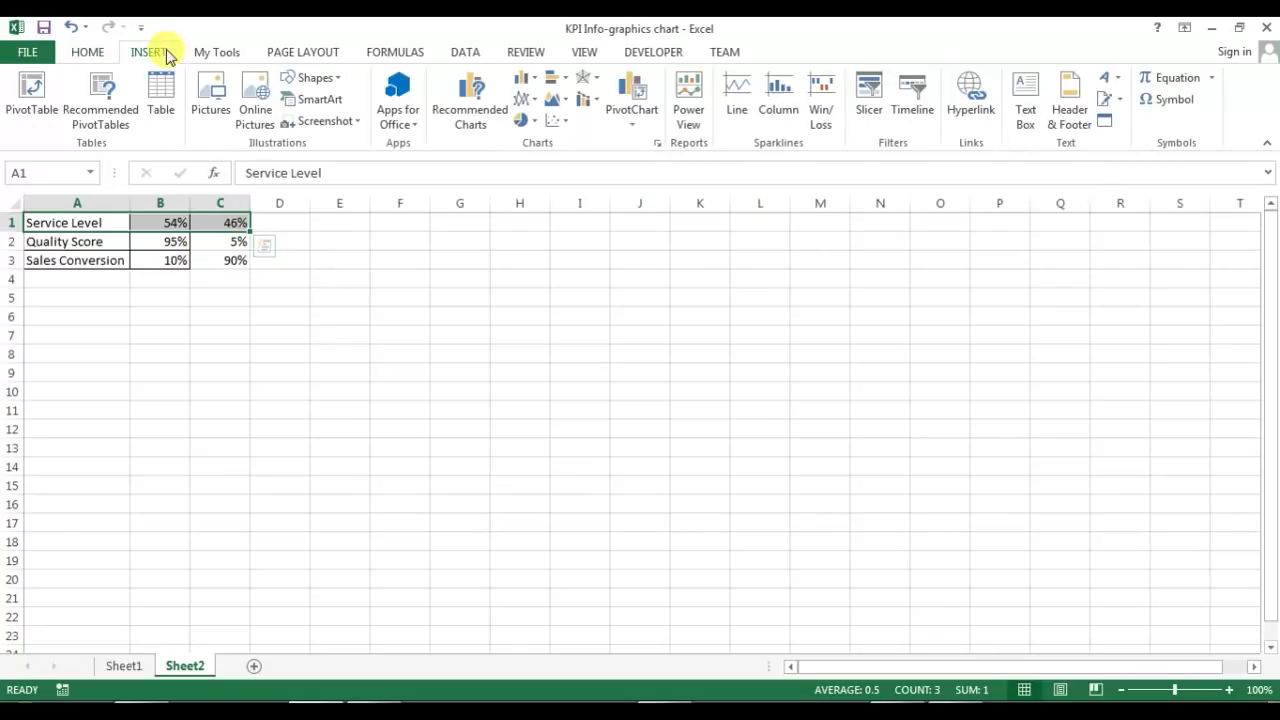
click(538, 86)
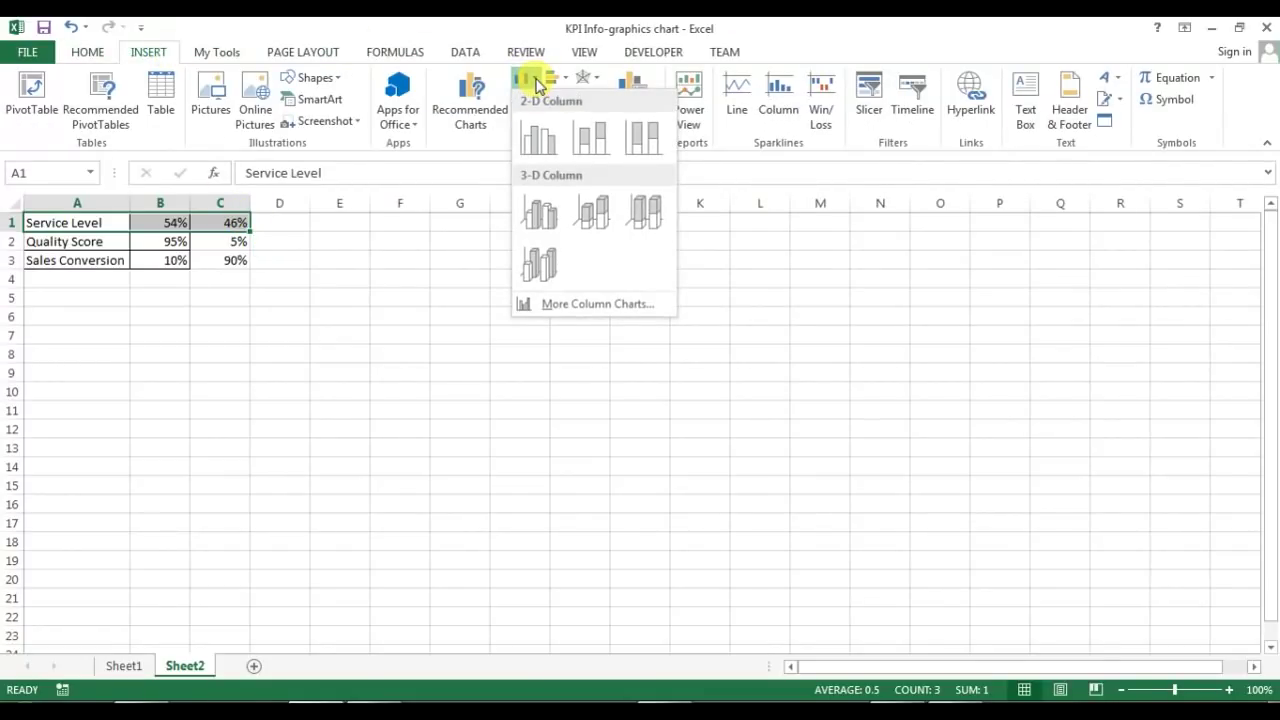
click(597, 145)
drag(574, 306, 386, 319)
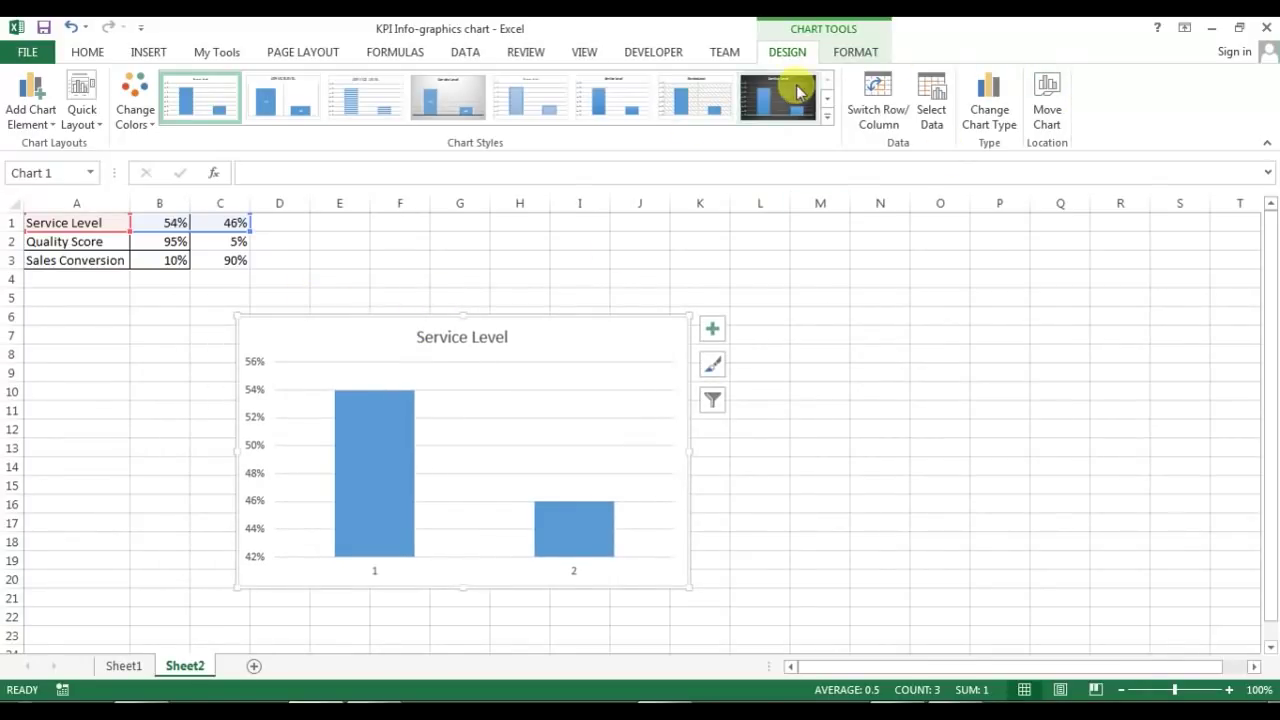
click(888, 103)
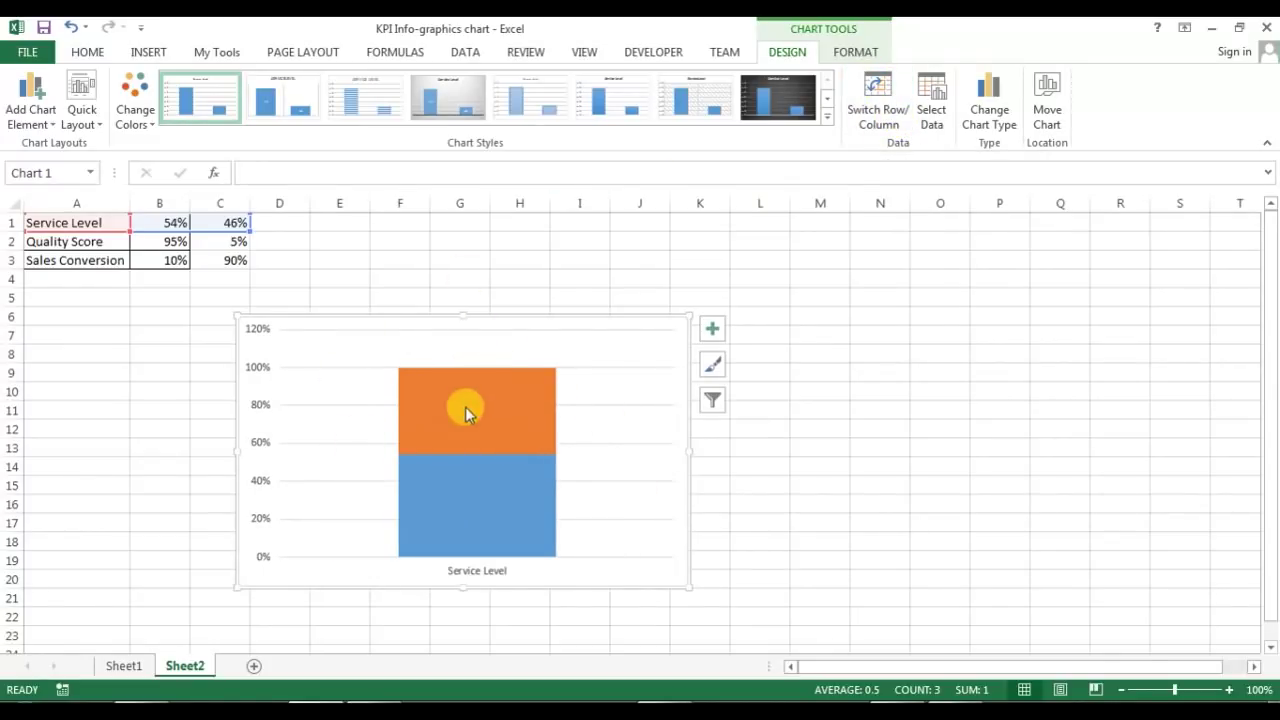
drag(548, 318, 534, 313)
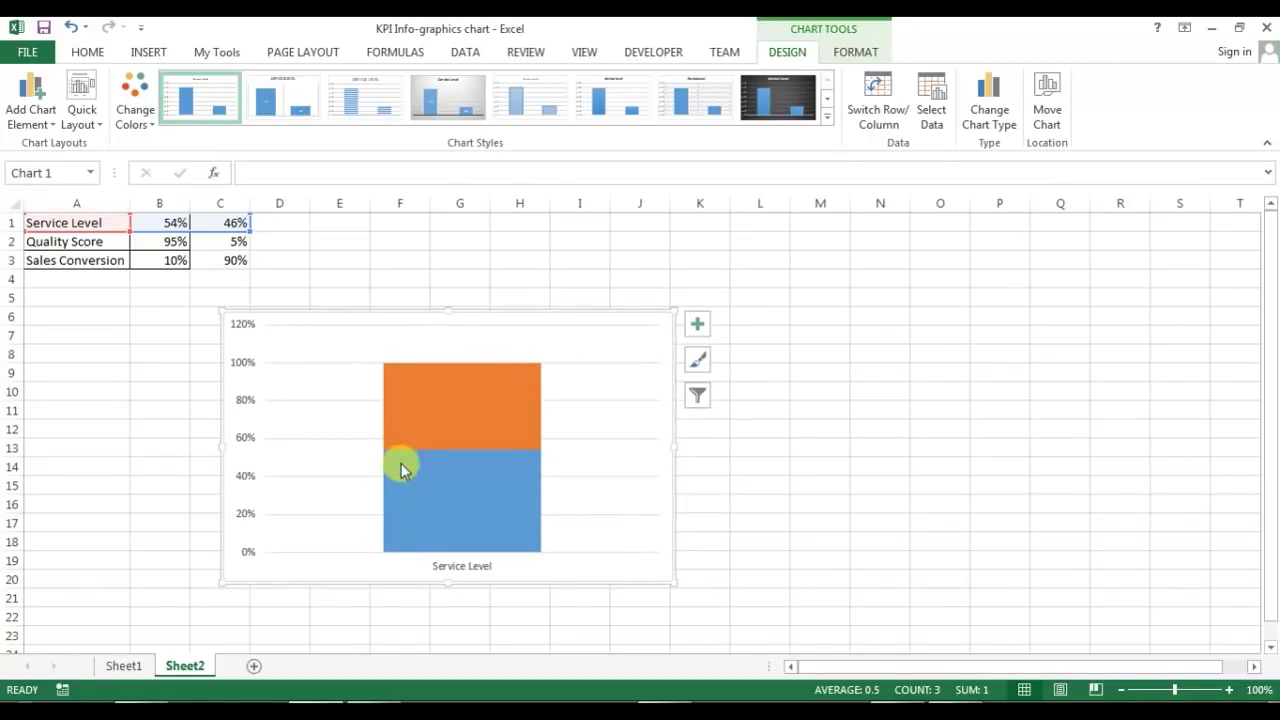
Set the chart's vertical axis to a minimum of 0, a maximum of 1 and a major unit of 0.1.
click(245, 402)
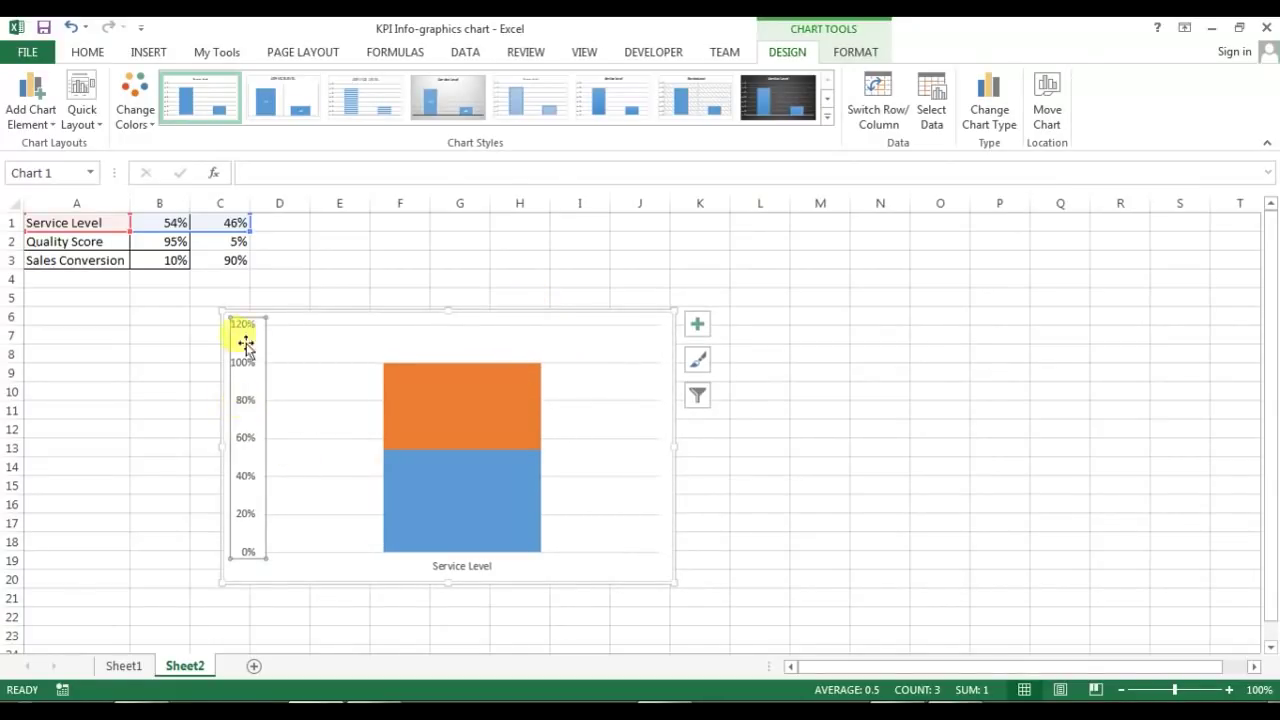
right_click(252, 404)
click(352, 604)
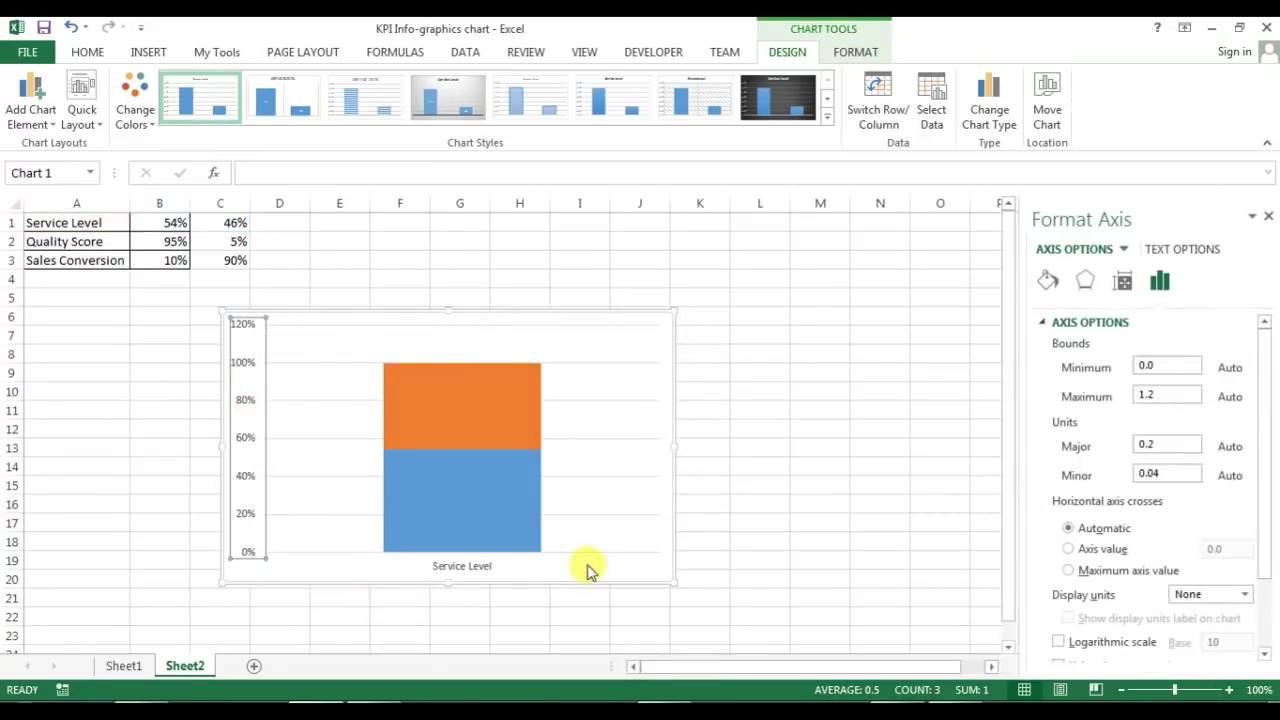
drag(1165, 368, 1100, 369)
text(0)
double_click(1151, 396)
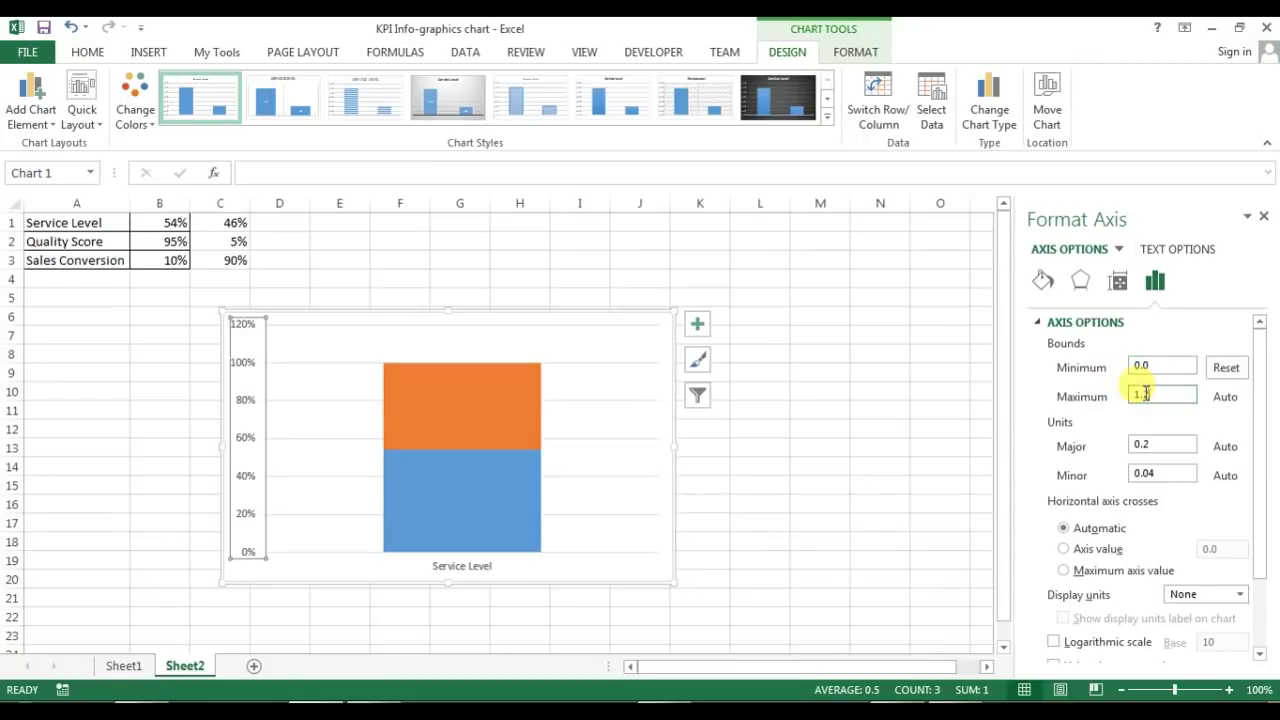
text(1)
double_click(1160, 446)
text(0.1)
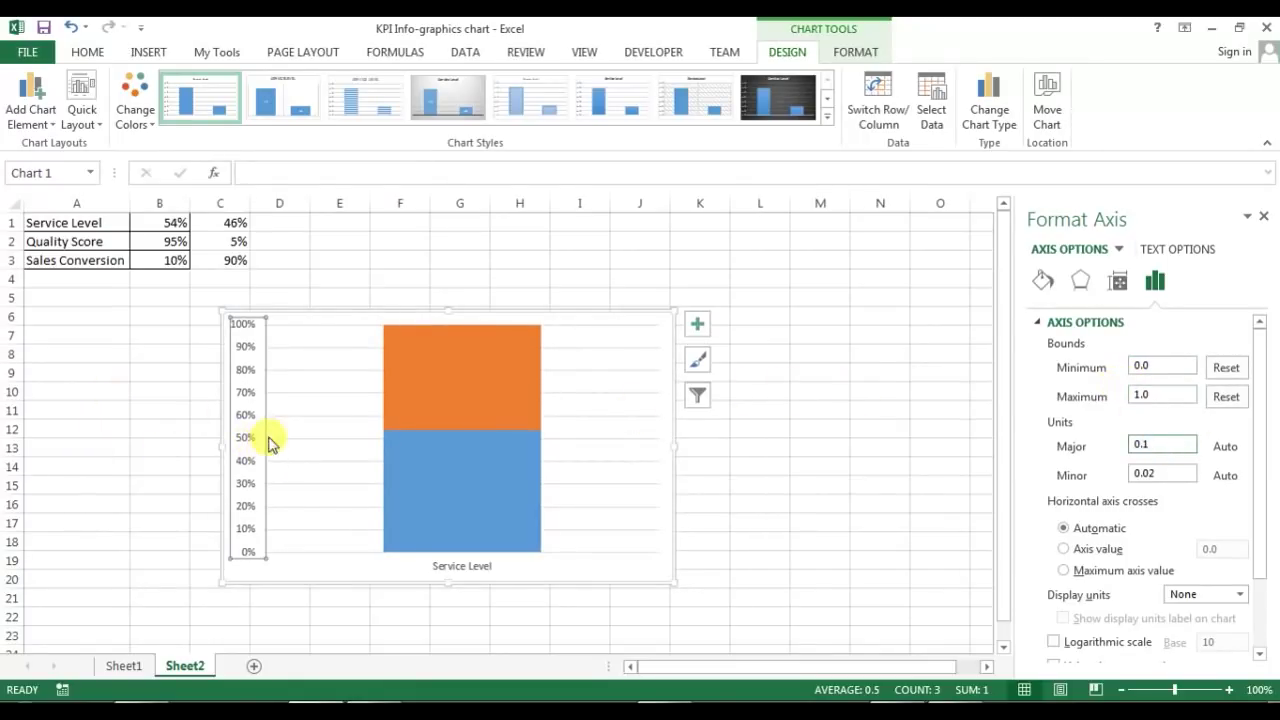
Remove the axes and gridlines from the chart and narrow it to about a third of its width.
click(699, 322)
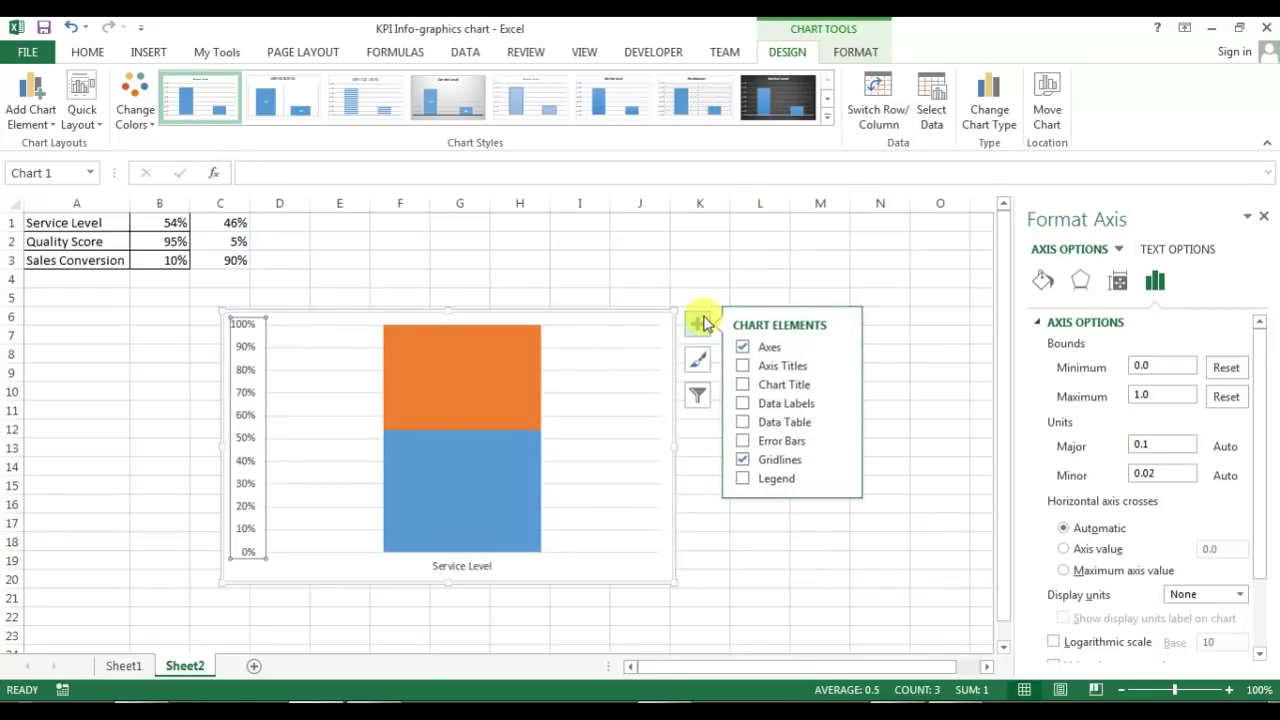
click(743, 348)
click(743, 459)
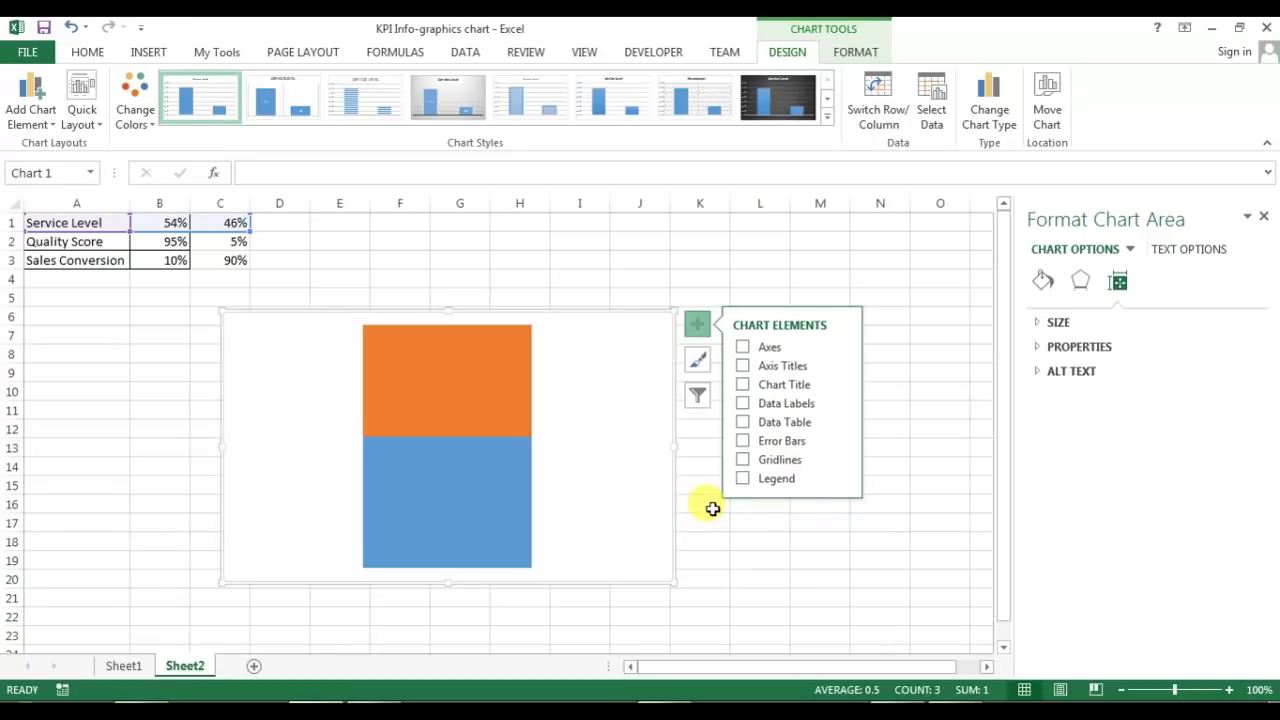
drag(671, 447, 379, 463)
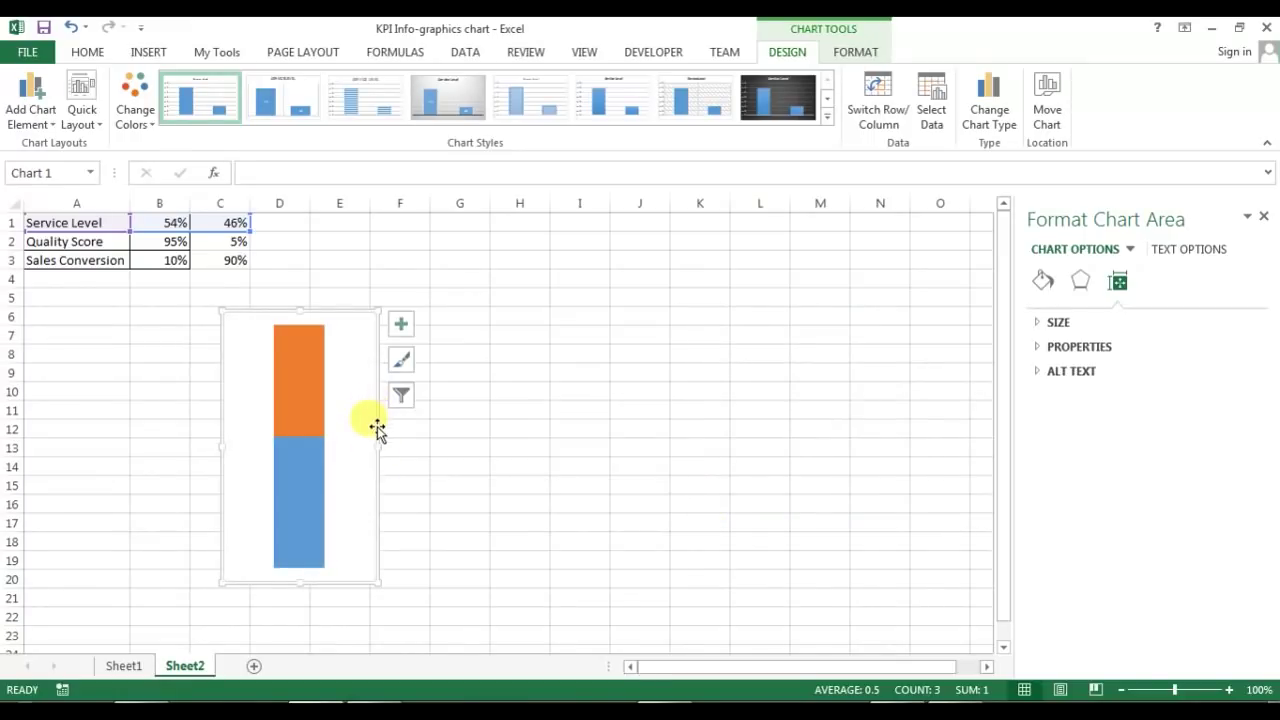
Set the gap width of the stacked column series to 0%.
right_click(308, 378)
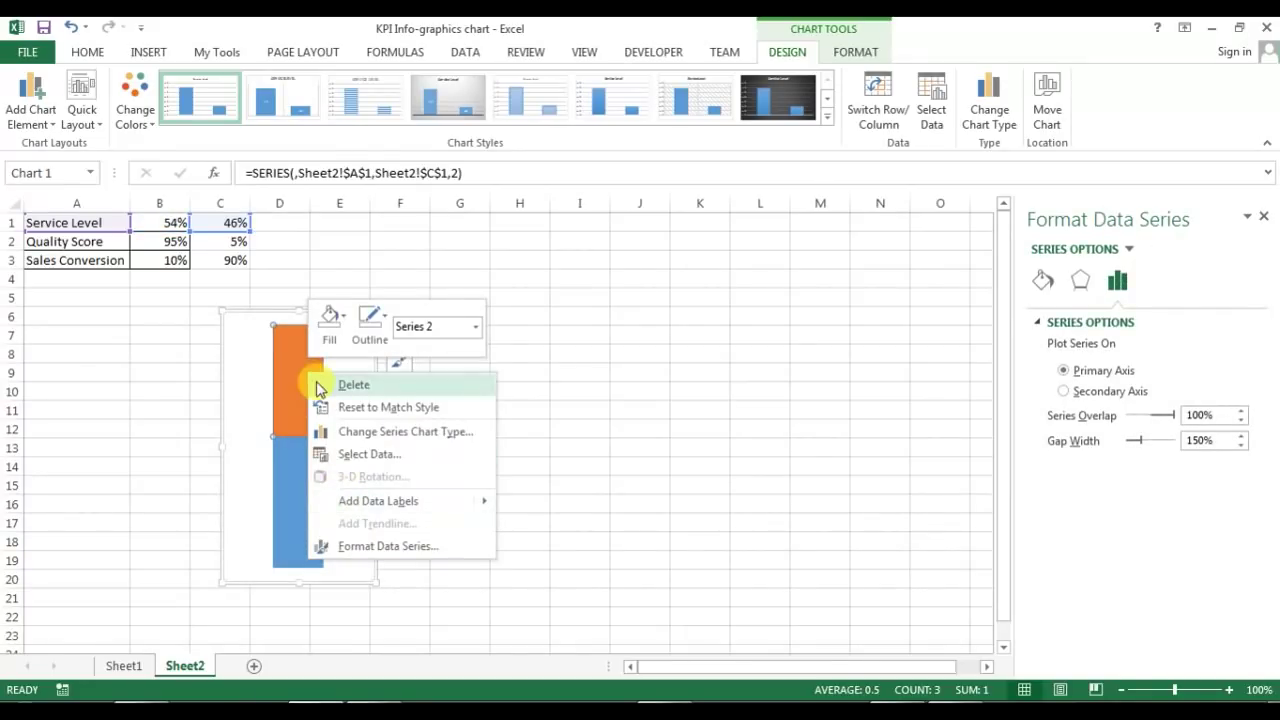
click(385, 549)
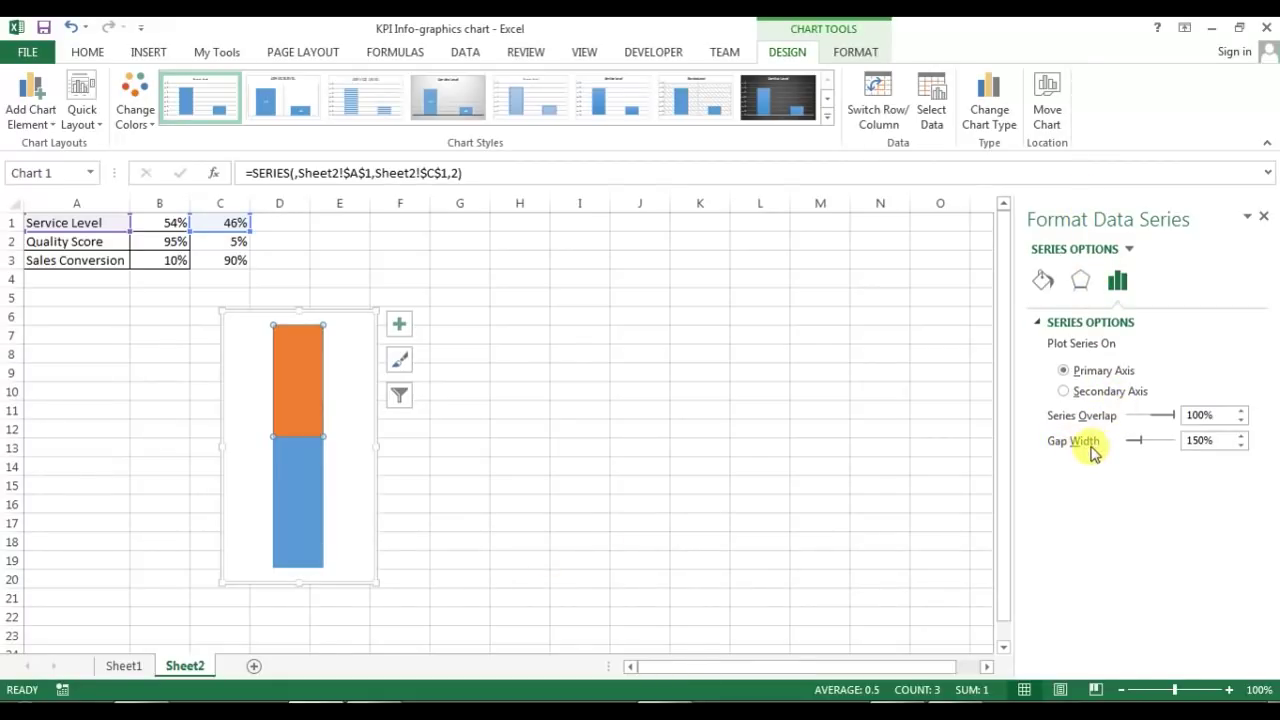
click(1225, 446)
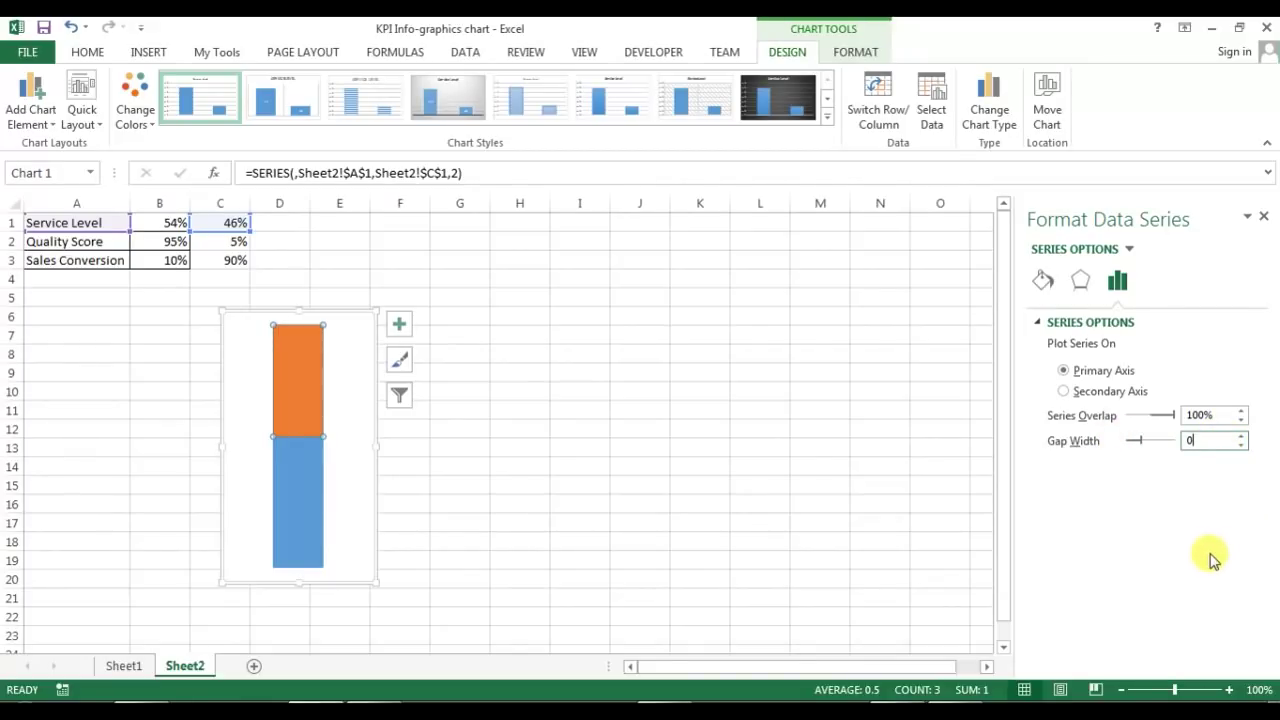
key(Return)
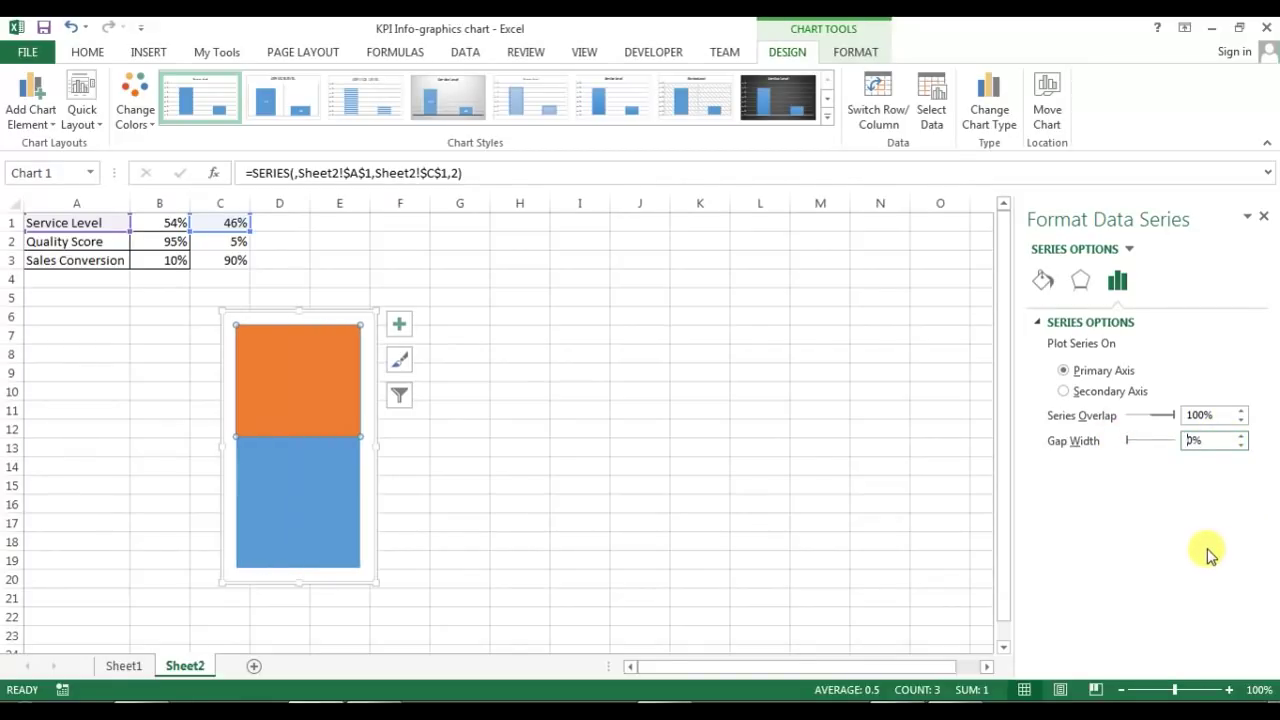
Move the chart over columns E to G and select its orange upper data point.
click(560, 483)
drag(371, 409, 481, 416)
click(425, 378)
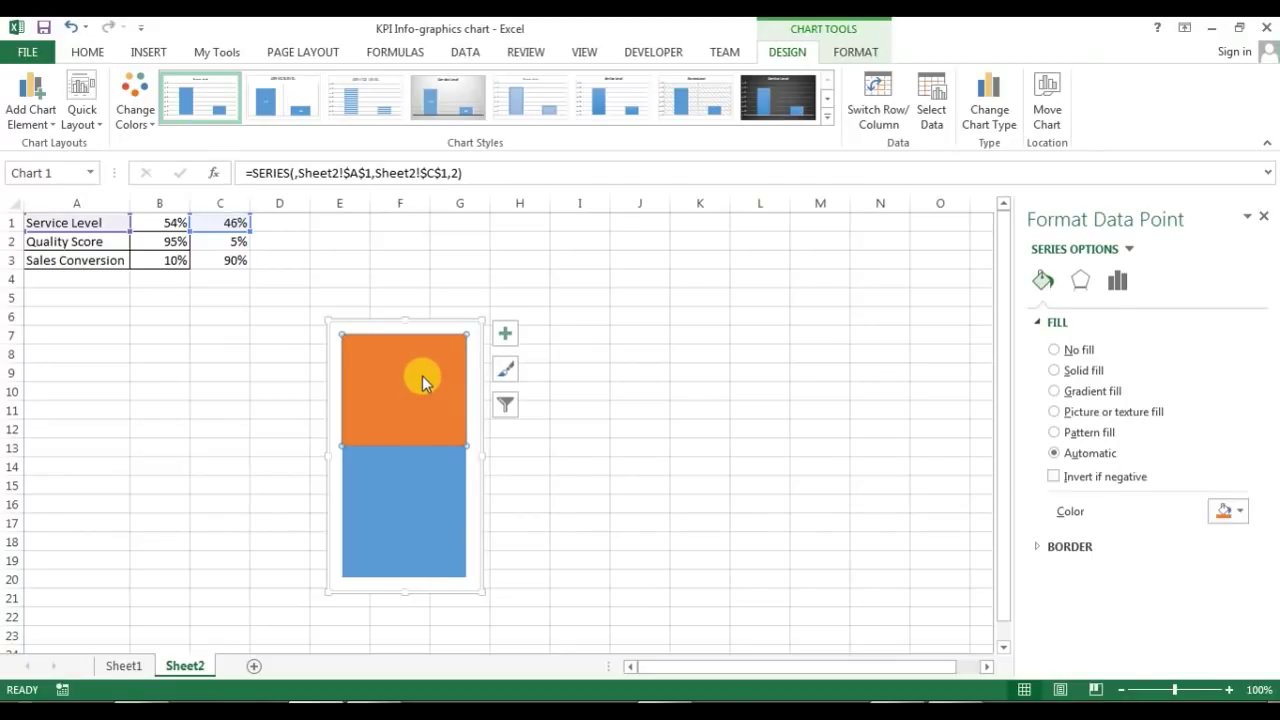
Set the orange upper data point of the stacked column to no fill.
click(1043, 279)
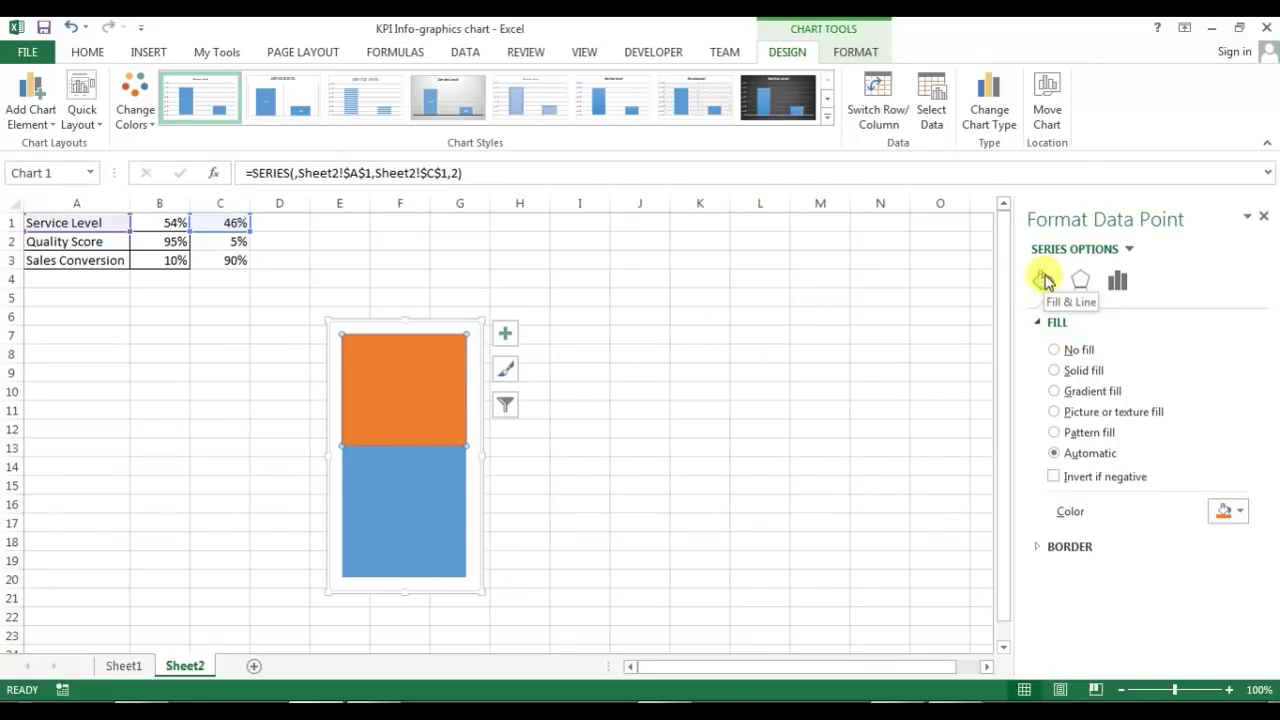
click(1058, 352)
click(724, 376)
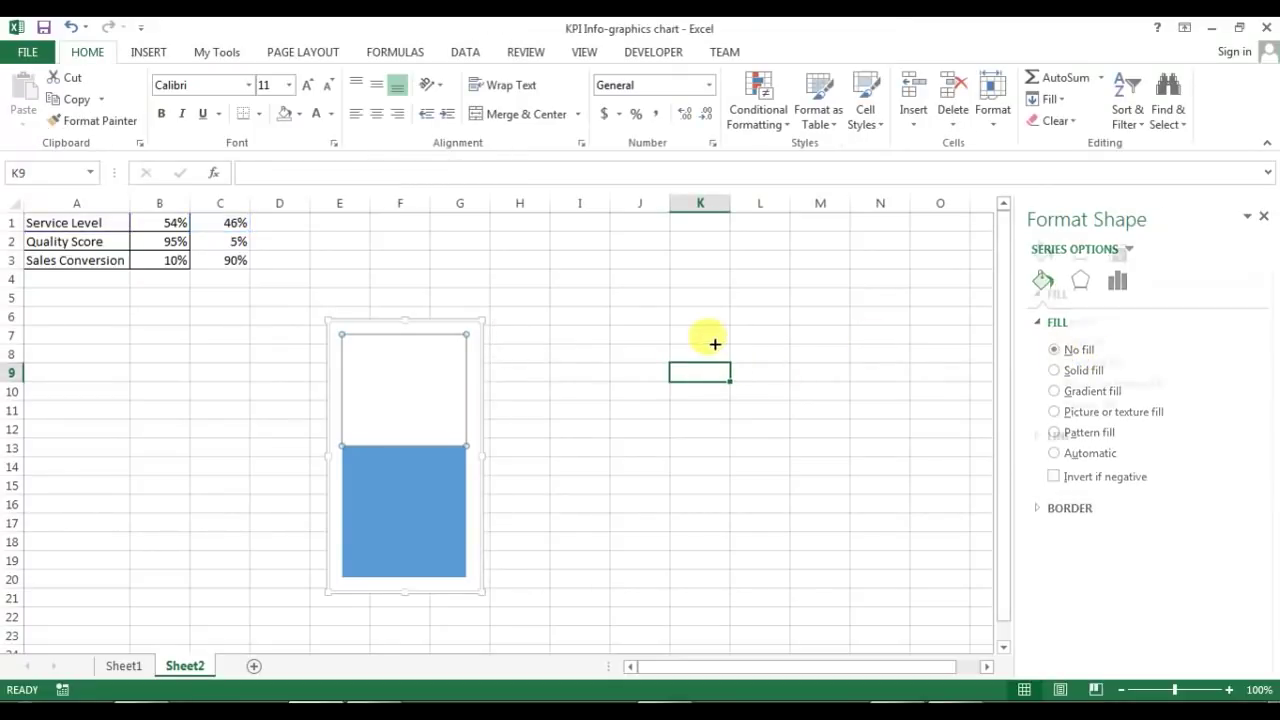
Hide the worksheet gridlines on Sheet2.
click(585, 338)
click(700, 297)
click(648, 277)
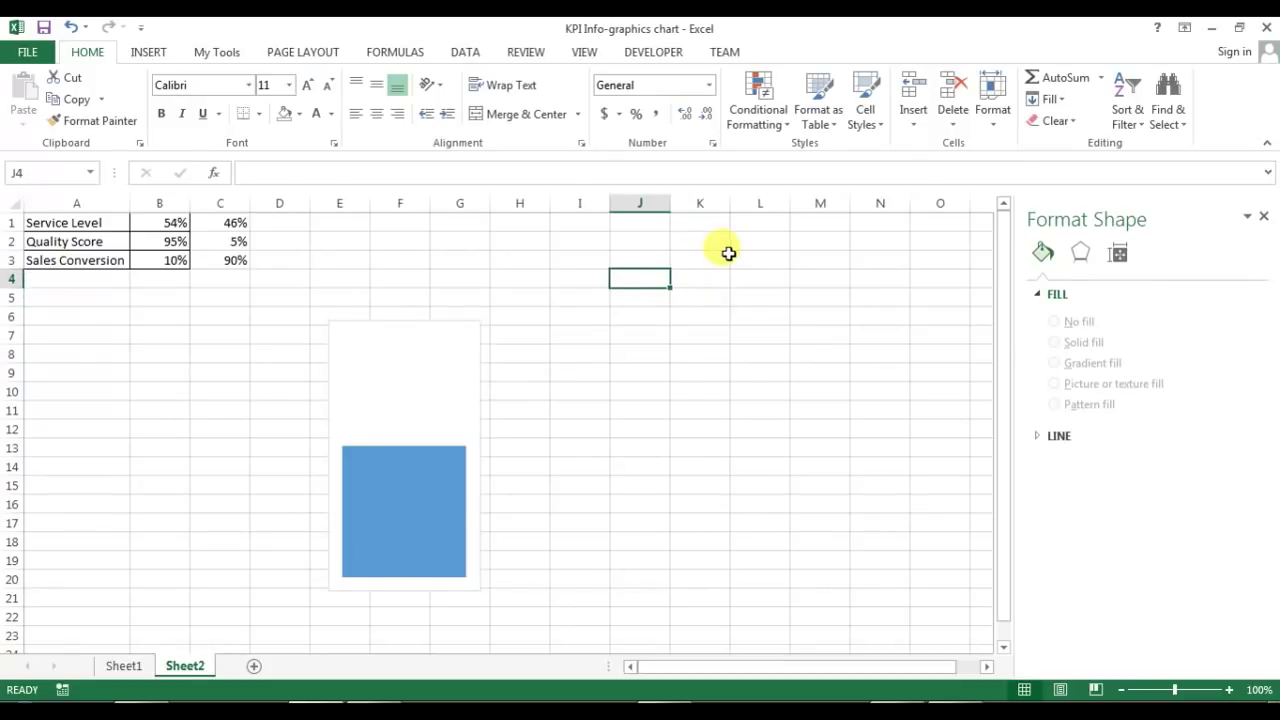
click(712, 260)
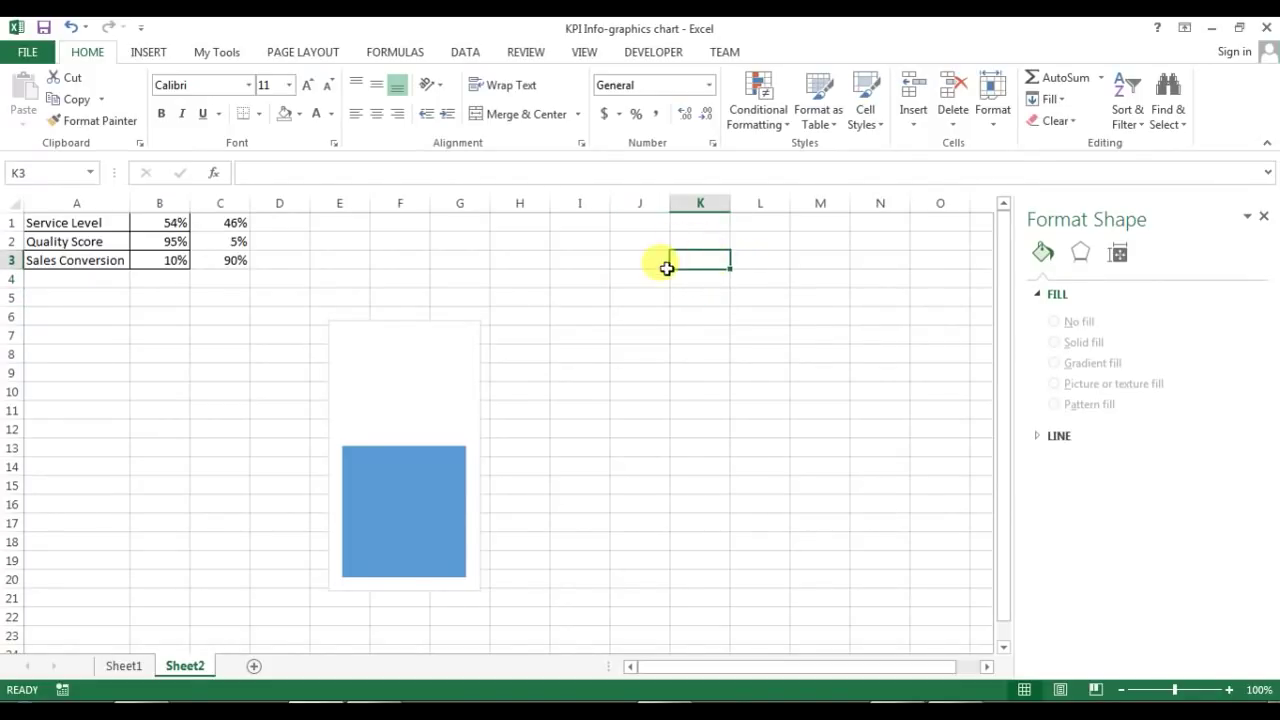
click(585, 52)
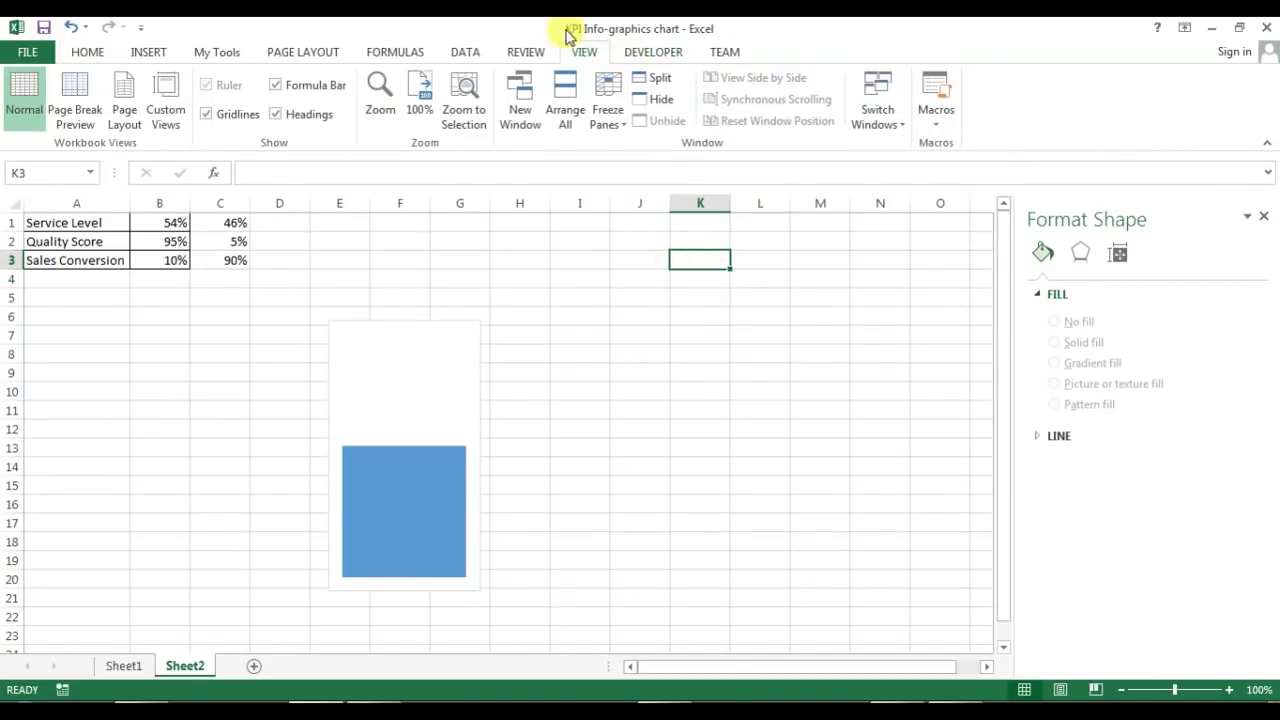
click(236, 118)
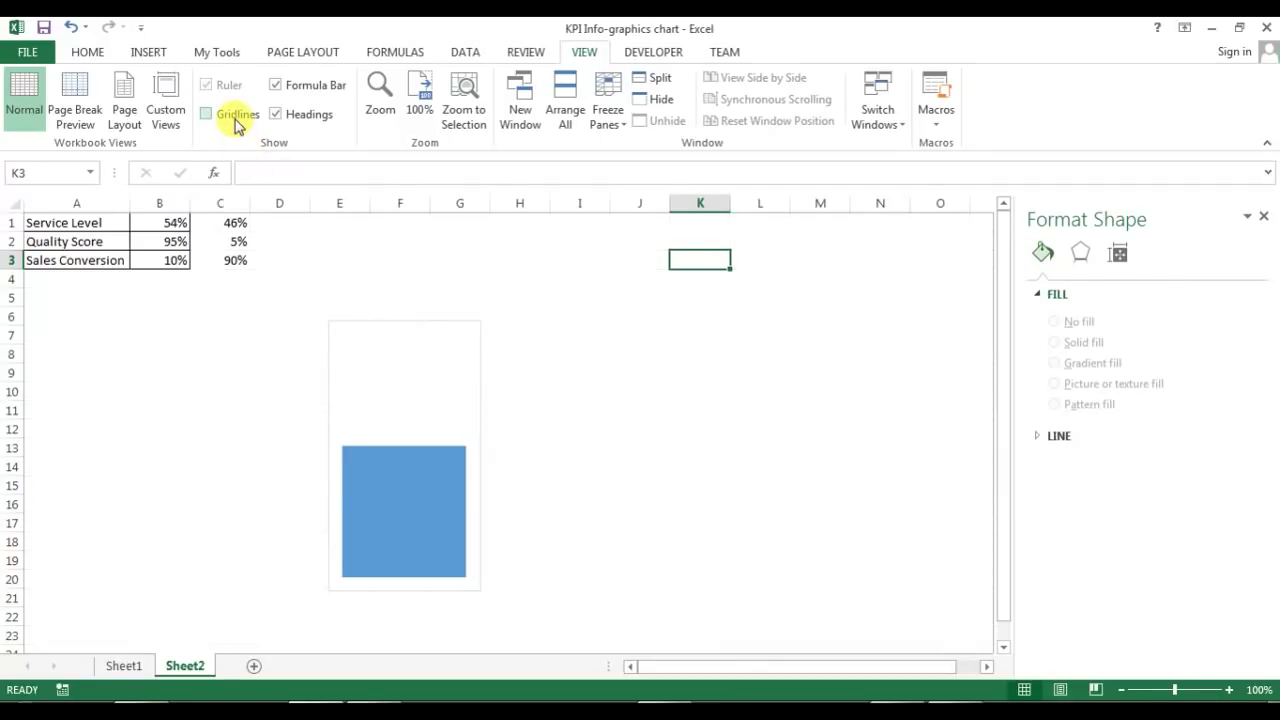
Set the chart area to no fill and no outline, and nudge the chart up by about one row.
click(476, 344)
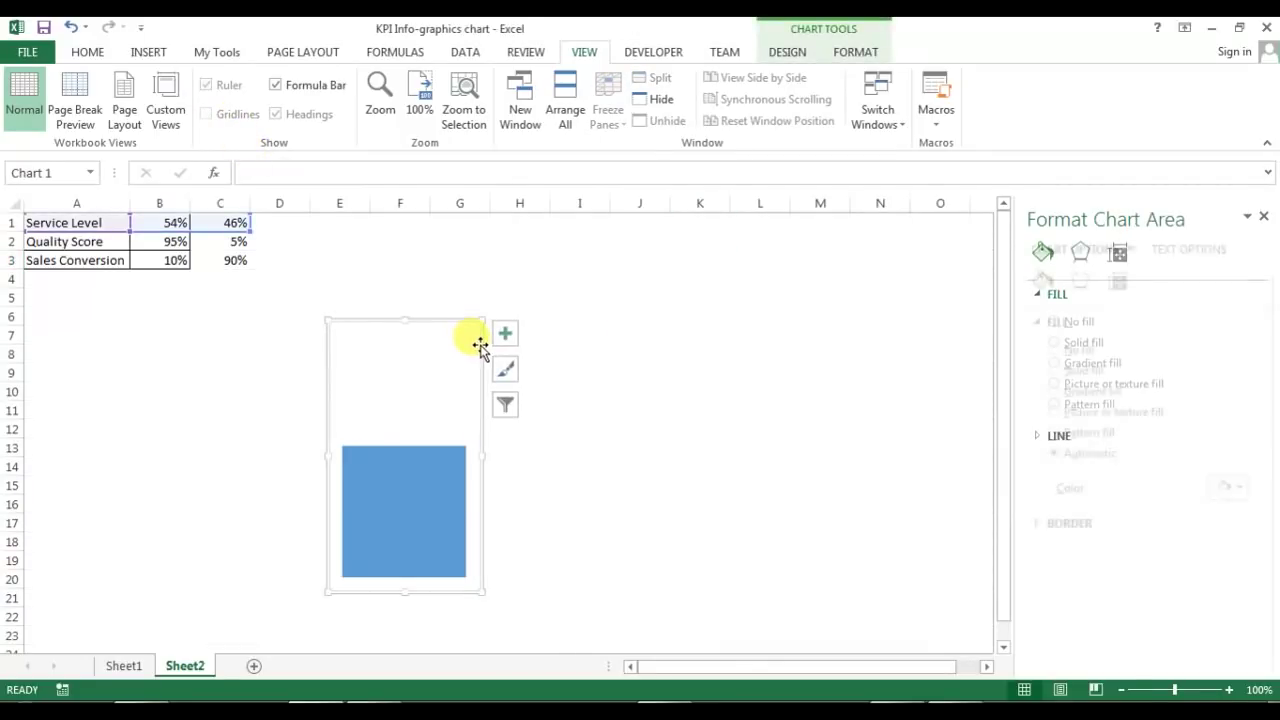
click(789, 55)
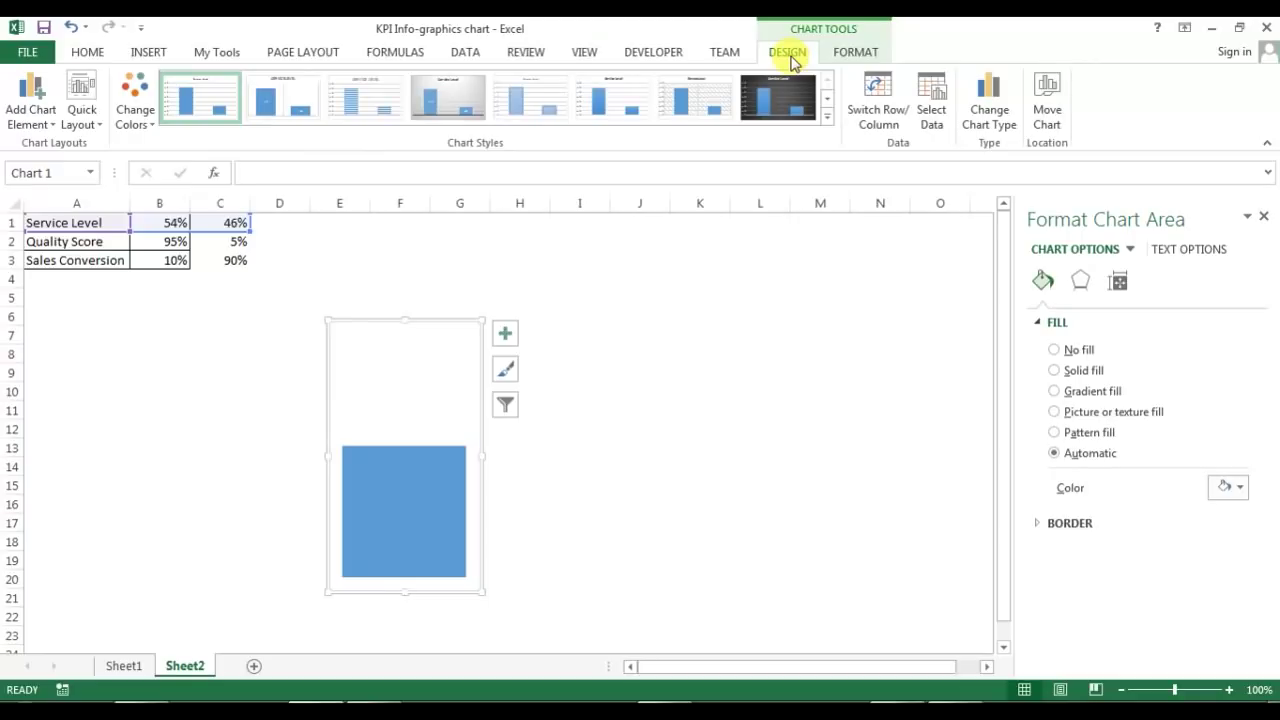
click(848, 52)
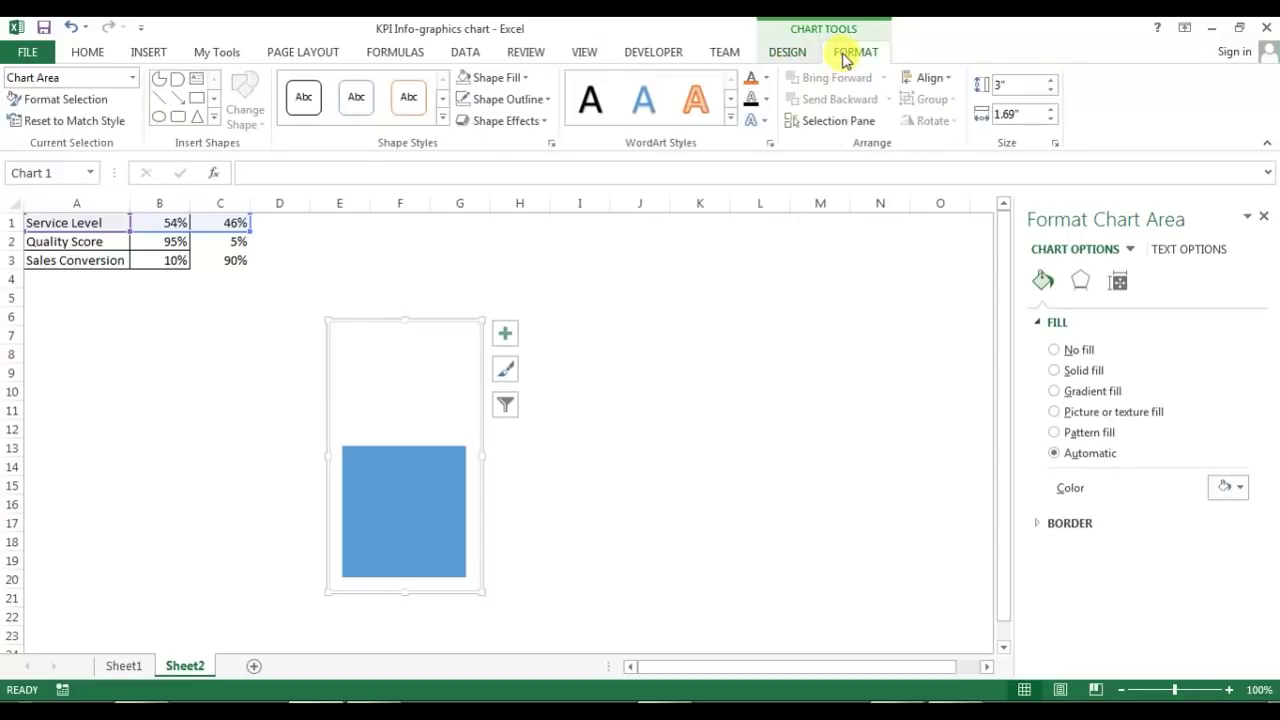
click(500, 80)
click(500, 265)
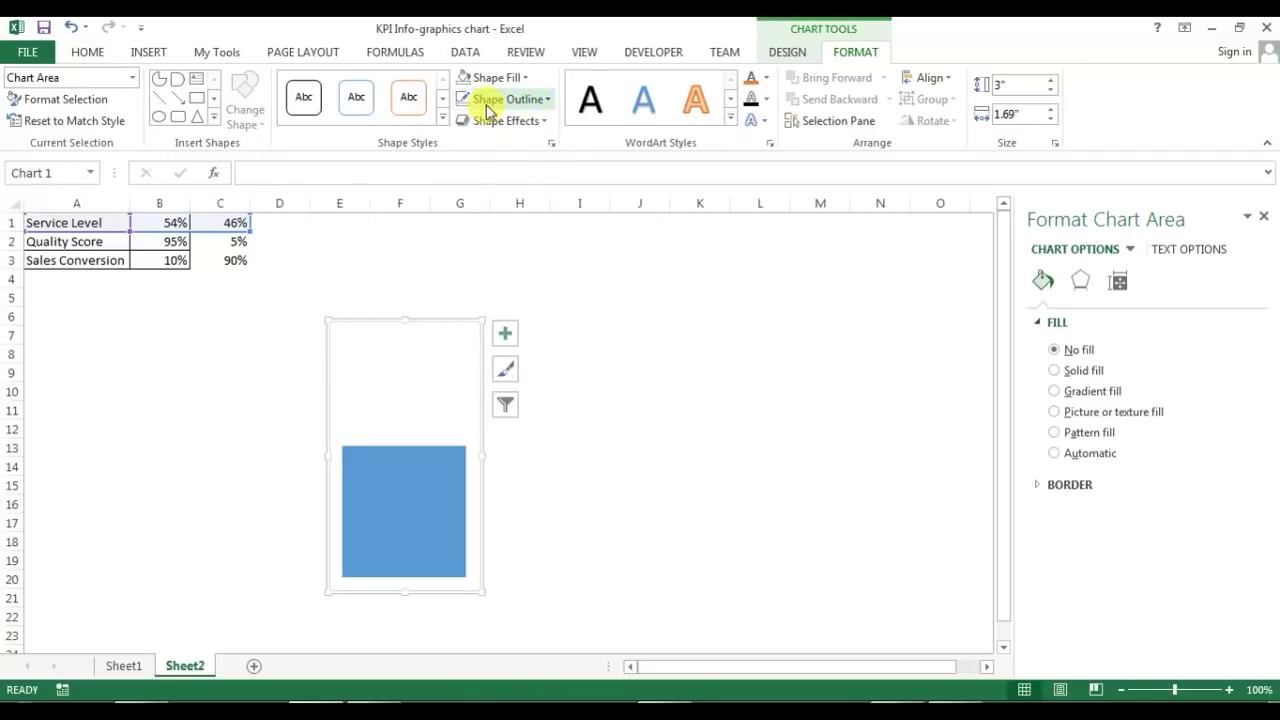
click(518, 103)
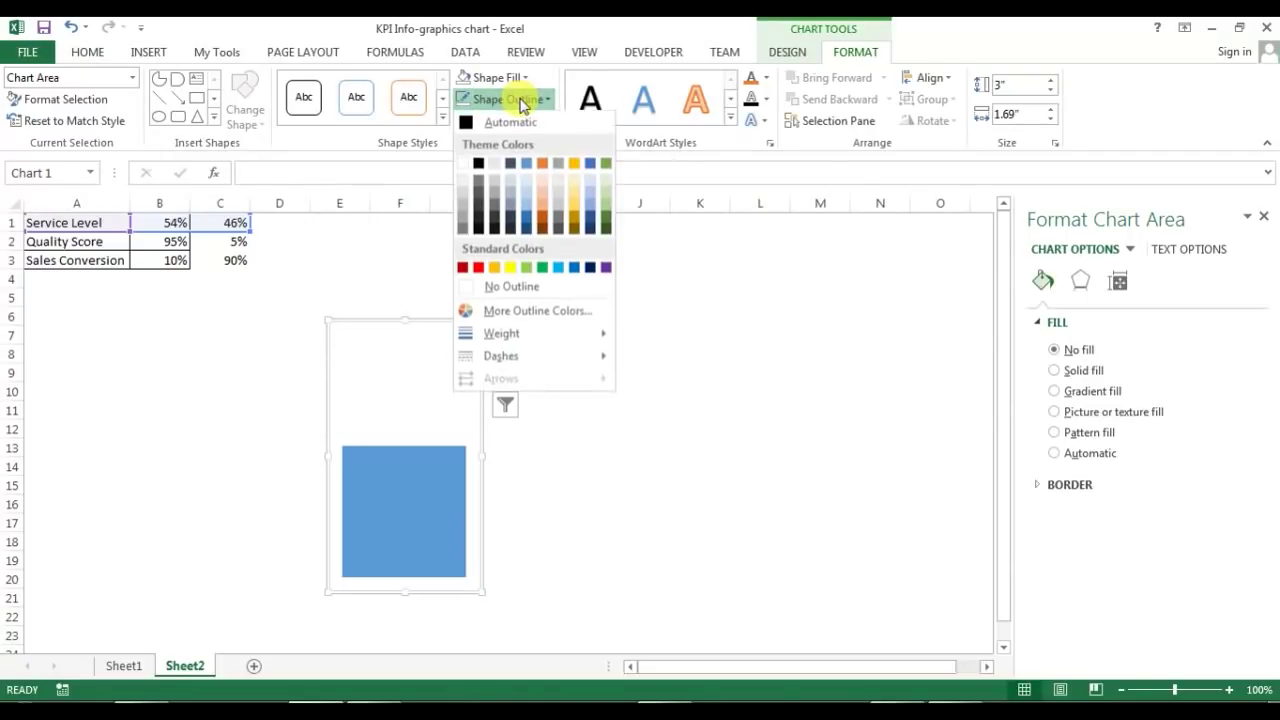
click(511, 288)
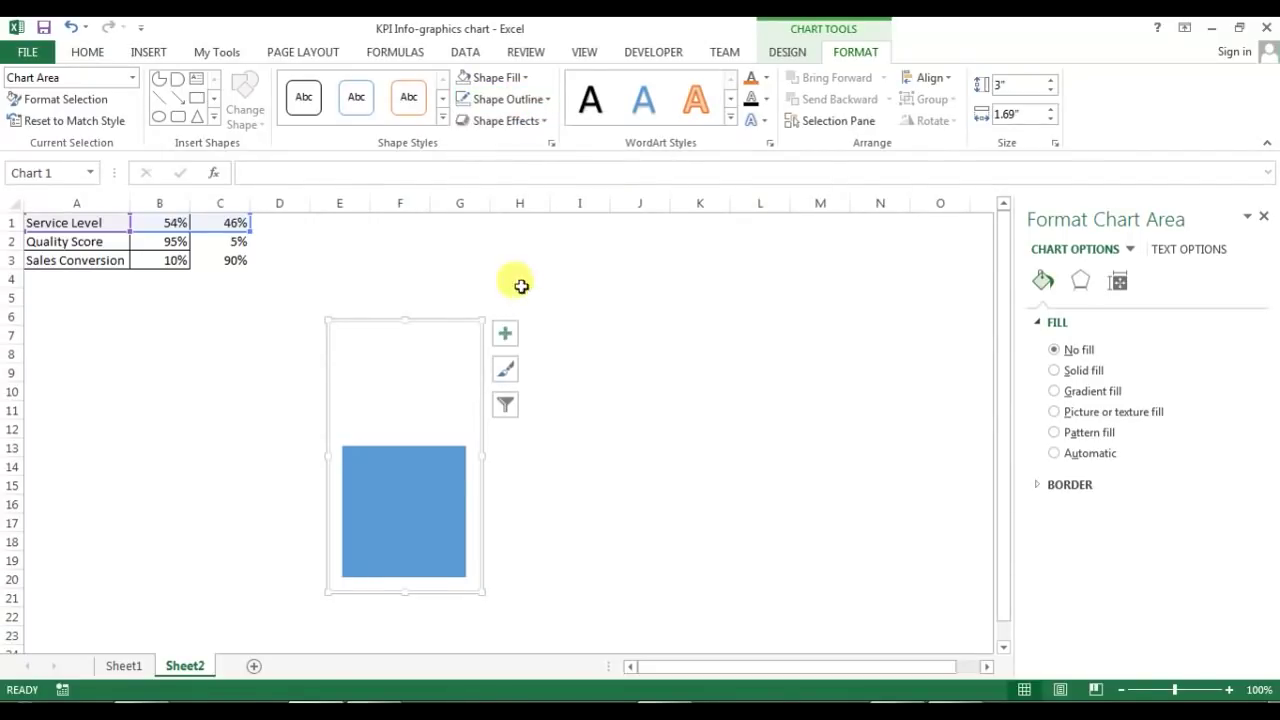
drag(484, 348, 473, 328)
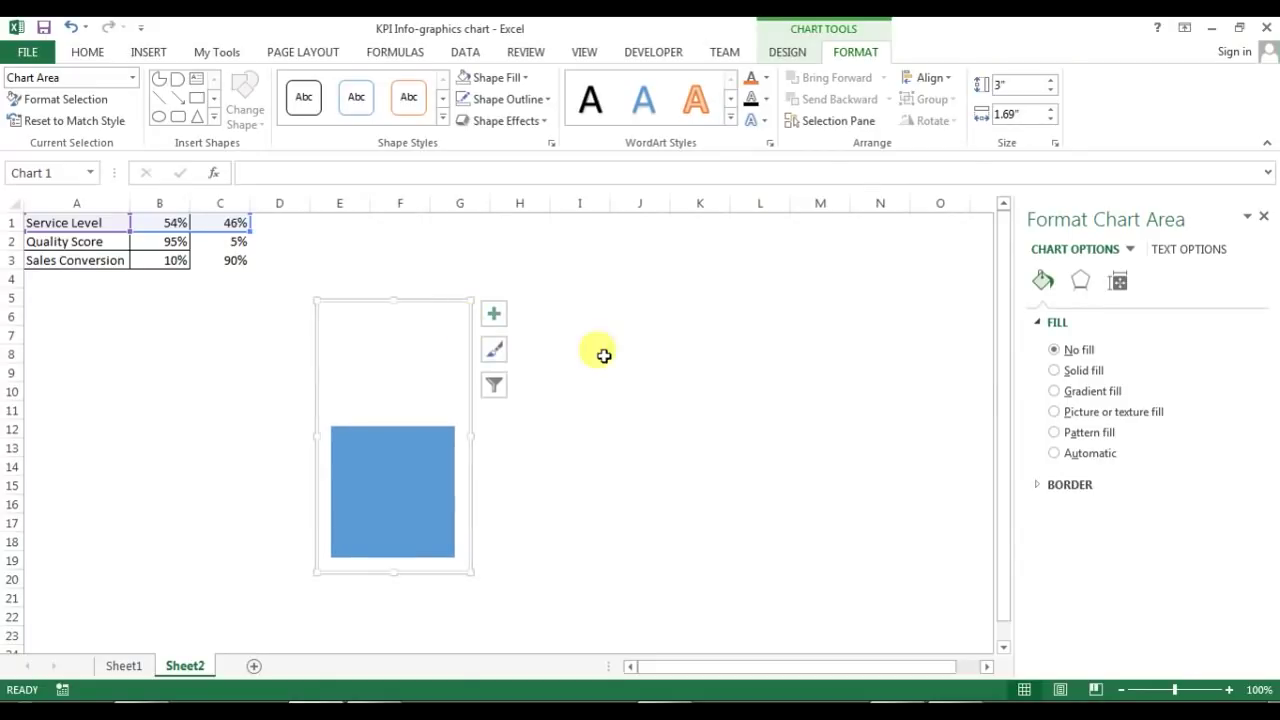
click(671, 355)
Add data labels to the blue lower series of the chart.
click(405, 460)
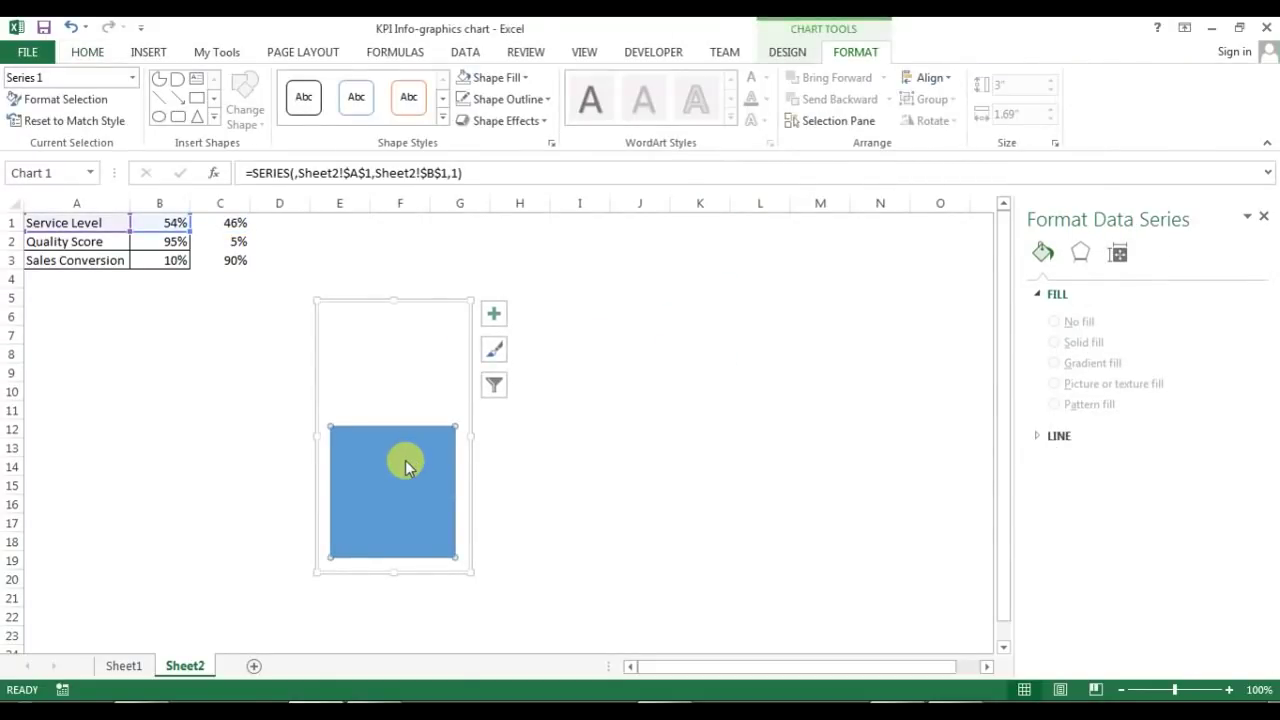
right_click(405, 460)
mouse_move(490, 592)
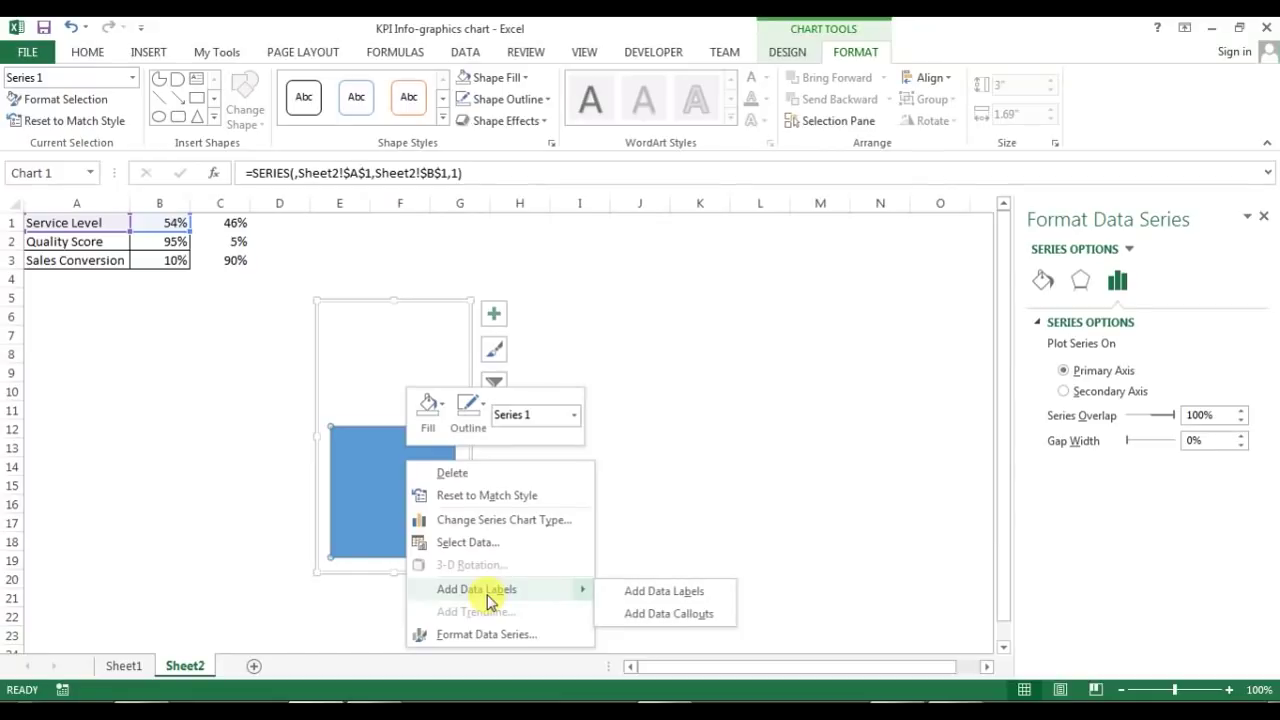
click(668, 592)
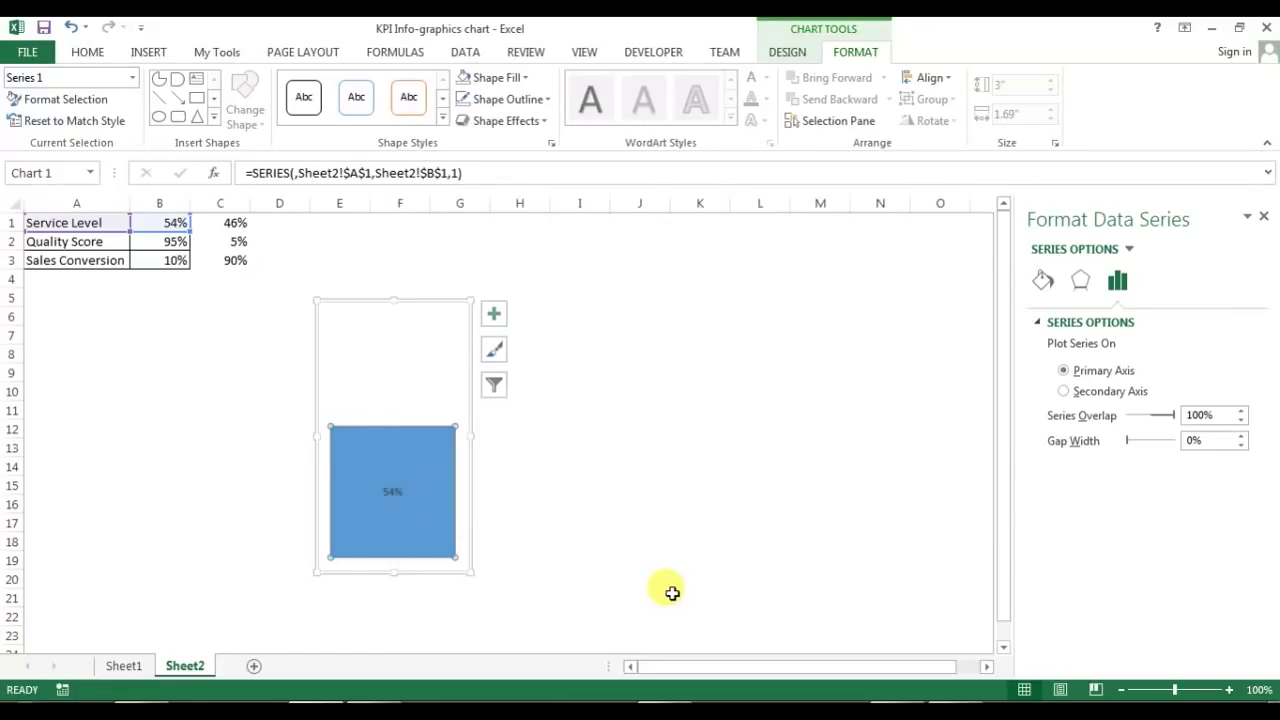
Format the blue series' data label in Arial Rounded MT Bold at size 15.
click(397, 502)
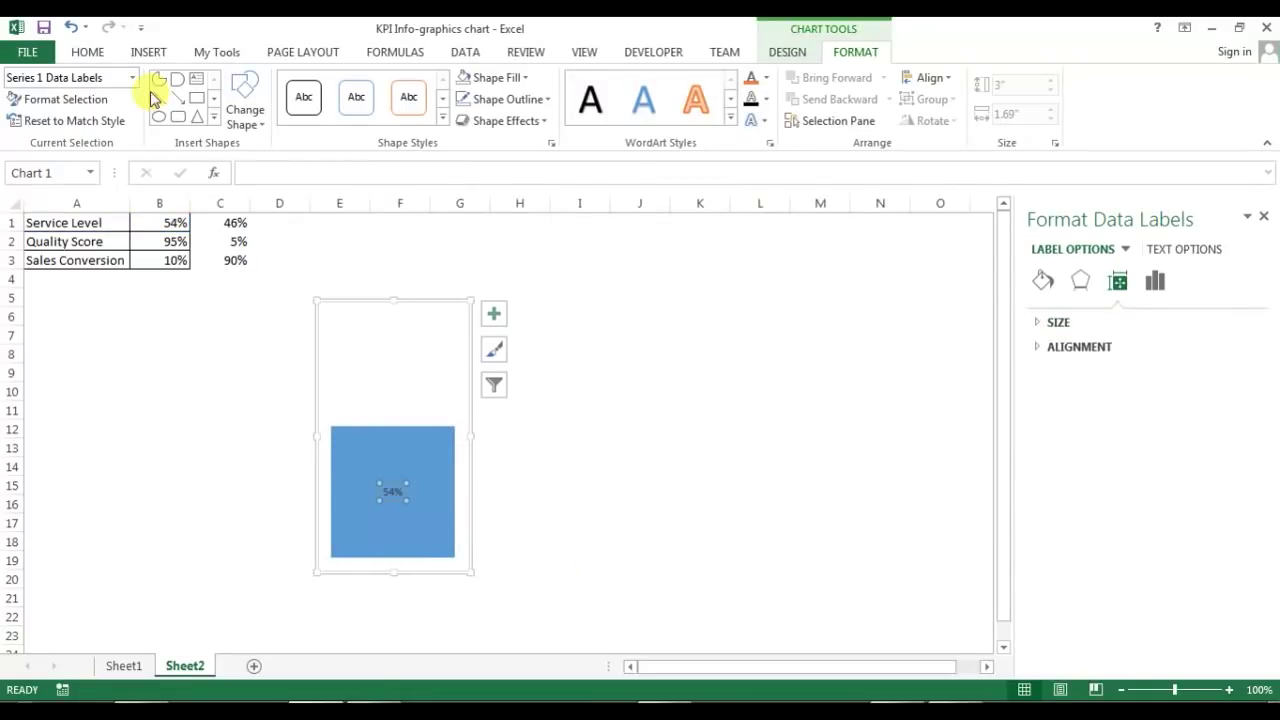
click(88, 51)
click(250, 86)
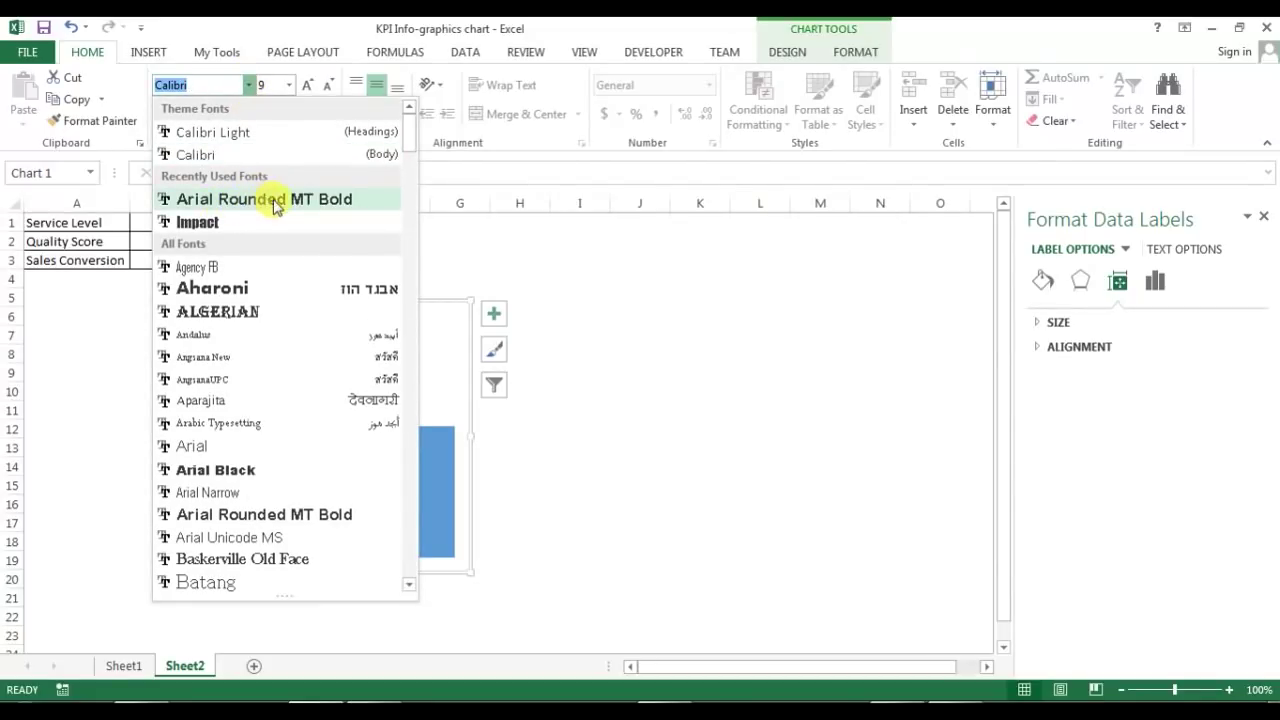
click(327, 200)
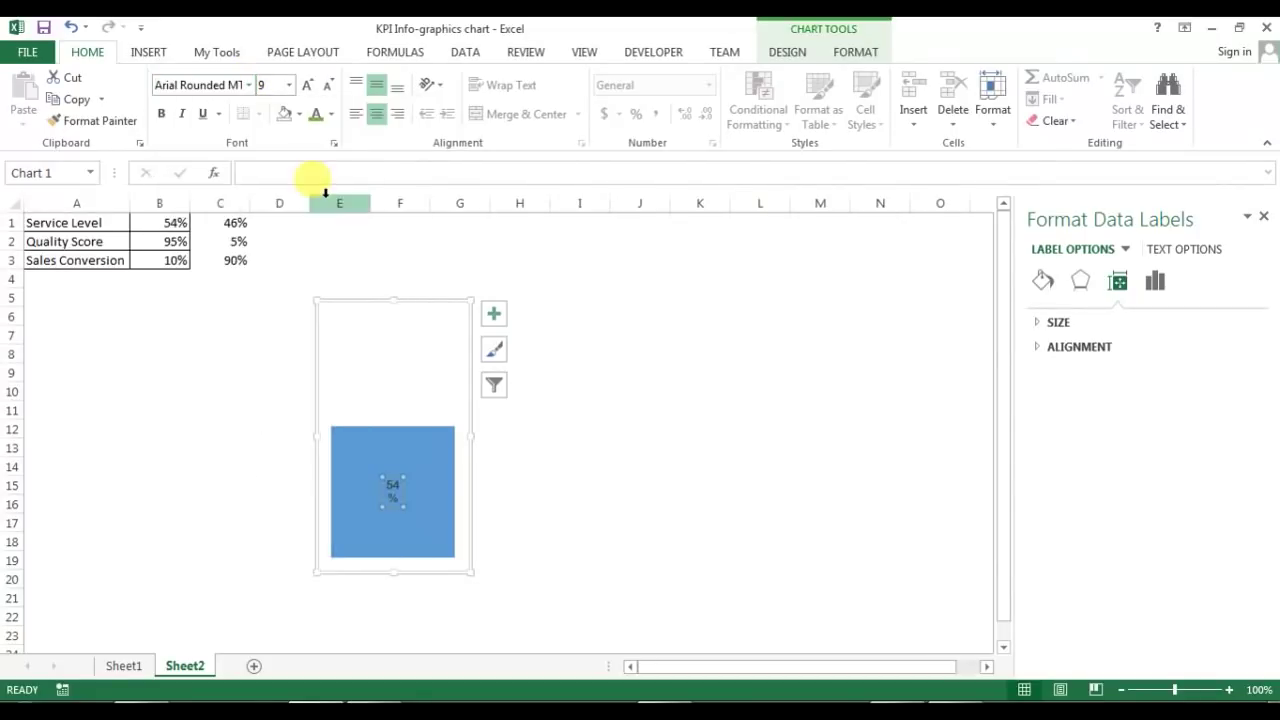
click(265, 85)
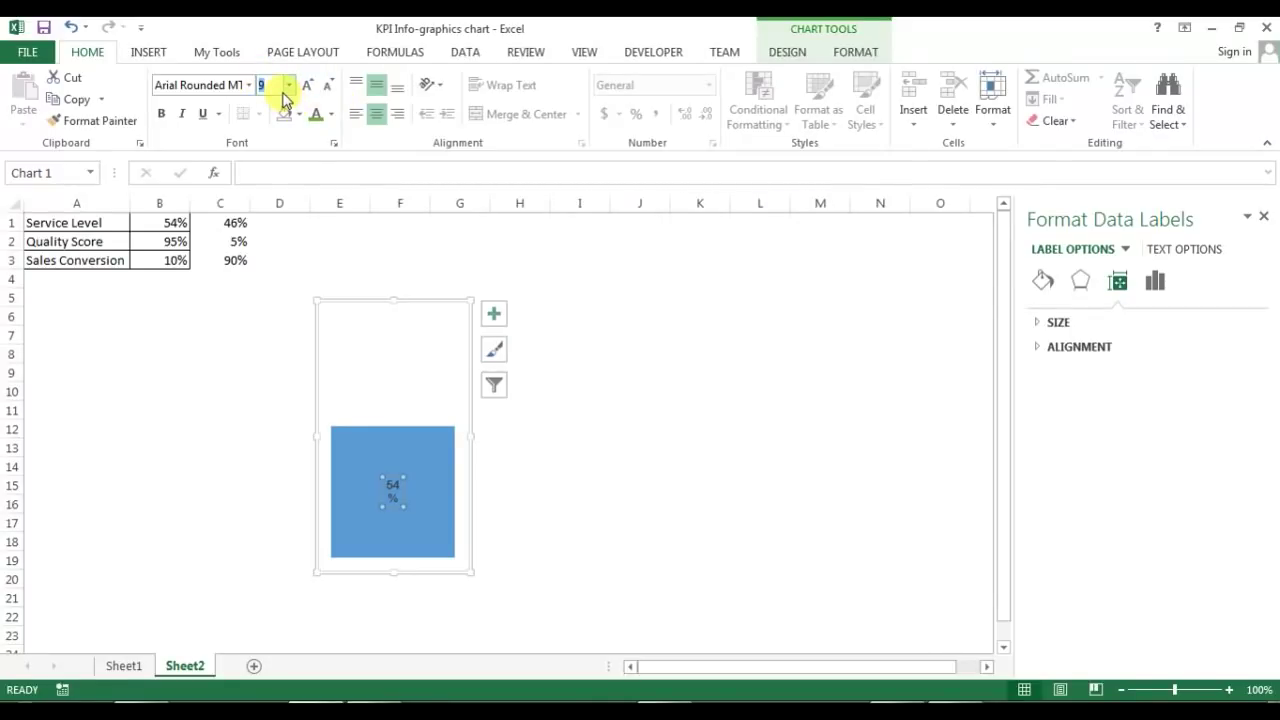
text(15)
key(Return)
Widen the blue column's data label box so the percentage fits on one line.
click(396, 470)
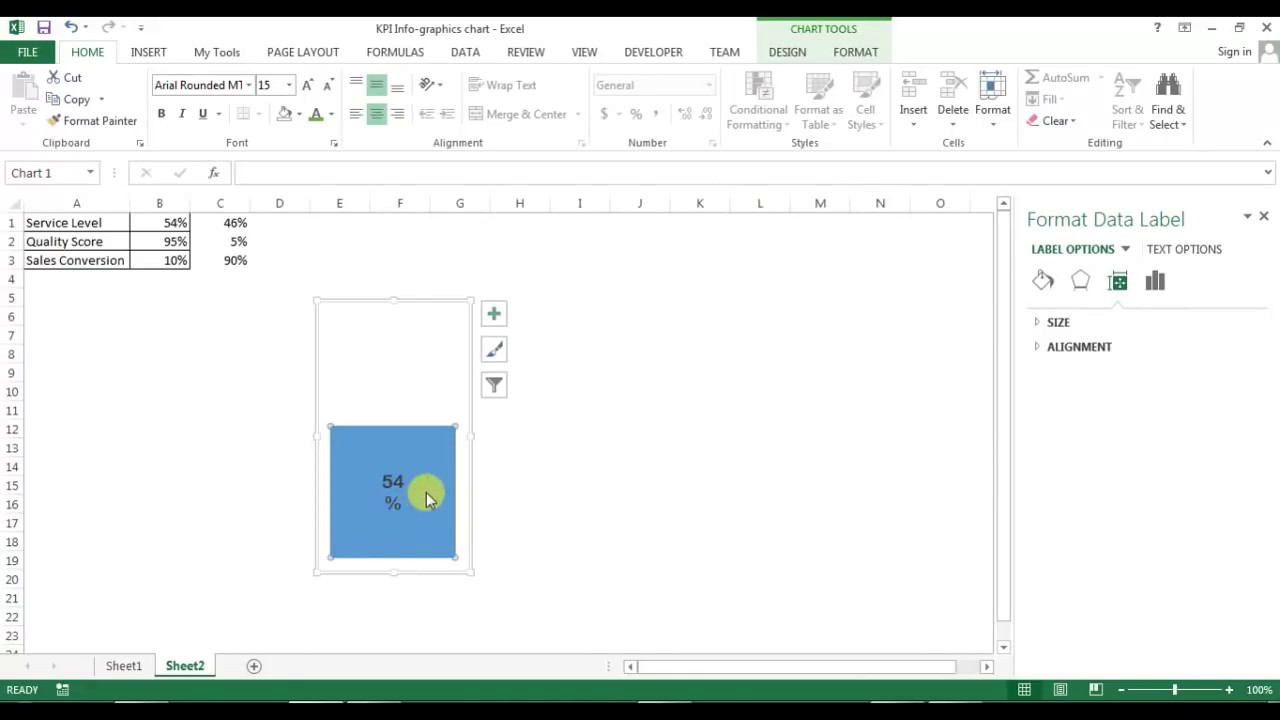
click(394, 486)
click(396, 485)
drag(396, 485, 429, 491)
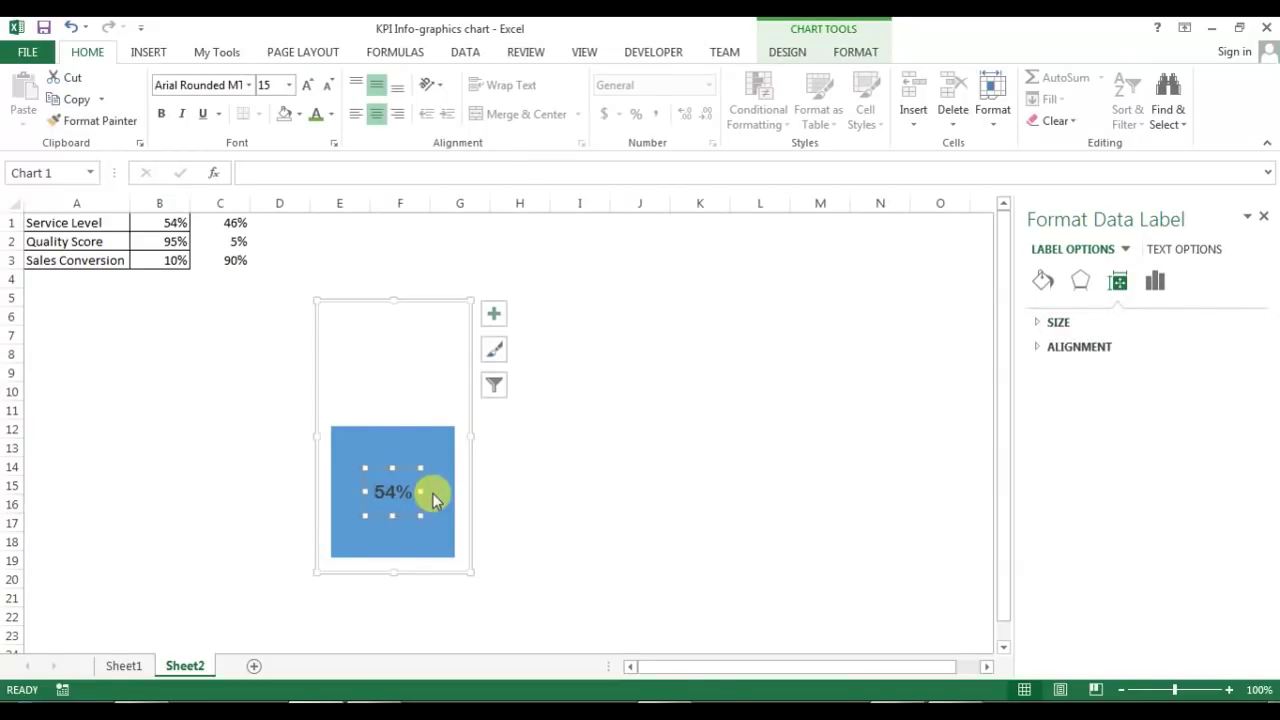
click(519, 460)
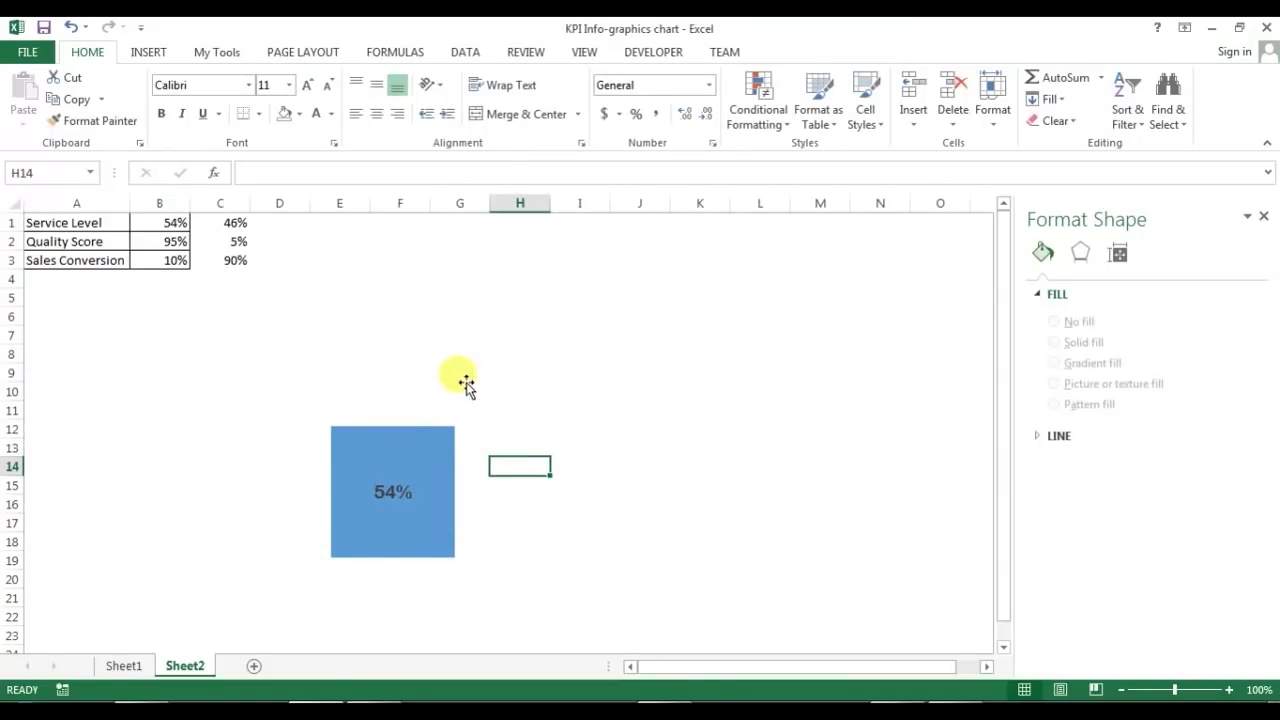
Move the chart left over columns D to F.
click(466, 382)
drag(478, 394, 409, 405)
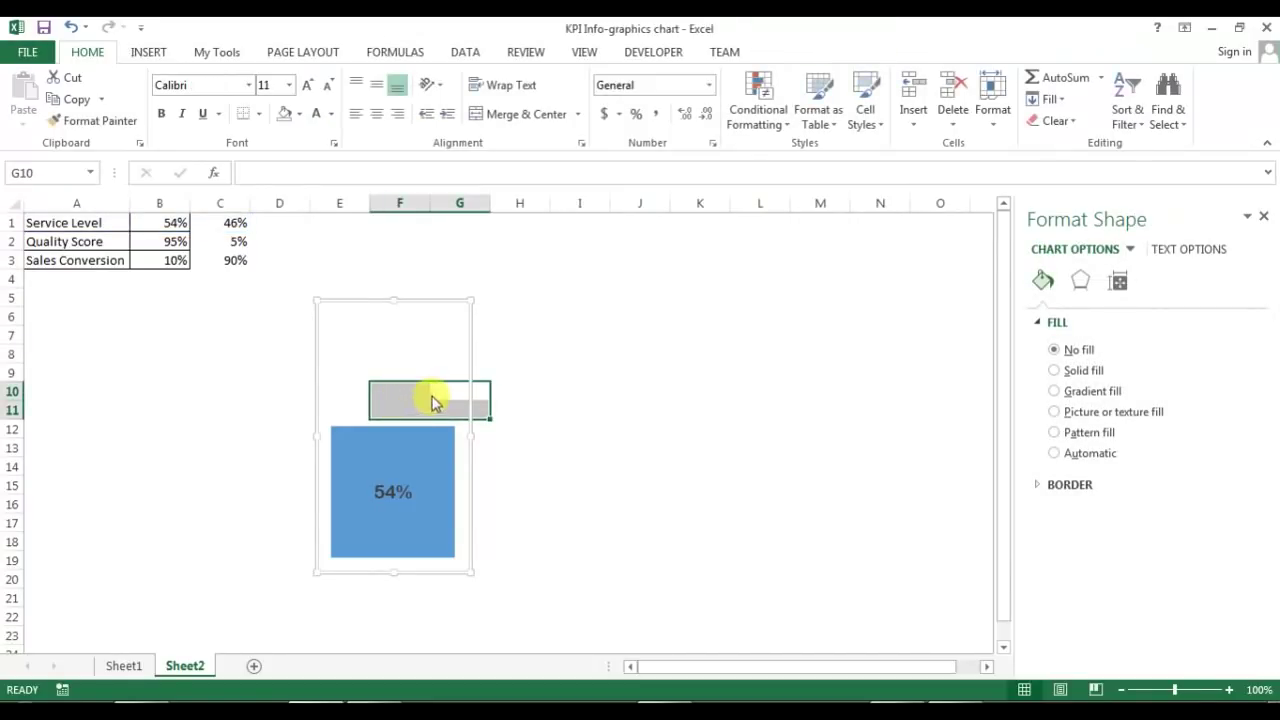
click(447, 459)
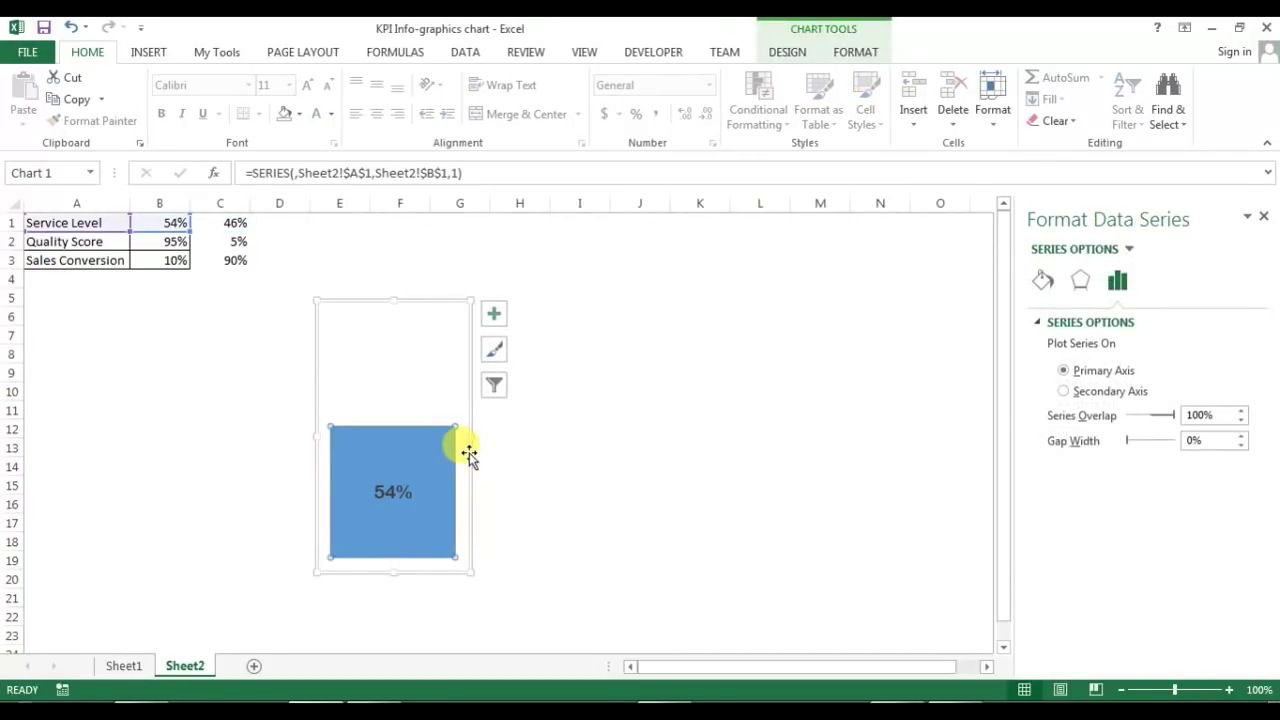
drag(469, 457, 403, 461)
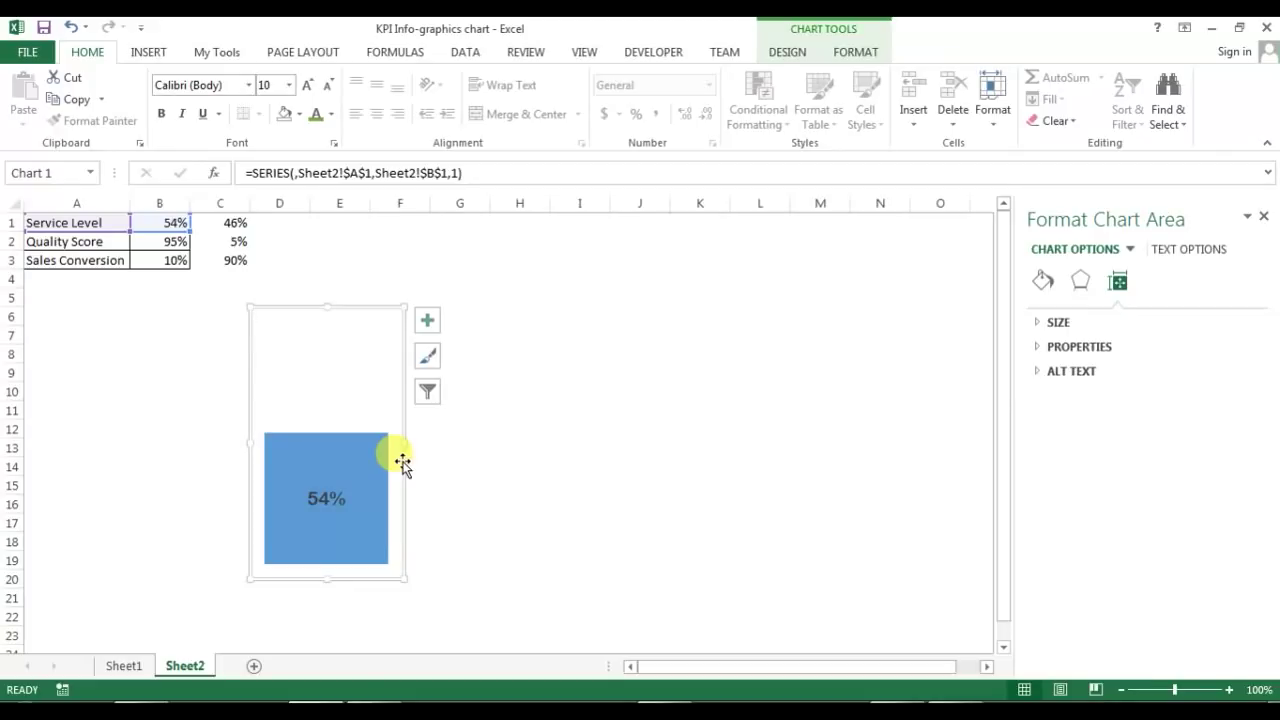
Copy the chart and paste the duplicate at cell H6.
key(ctrl+End)
click(500, 317)
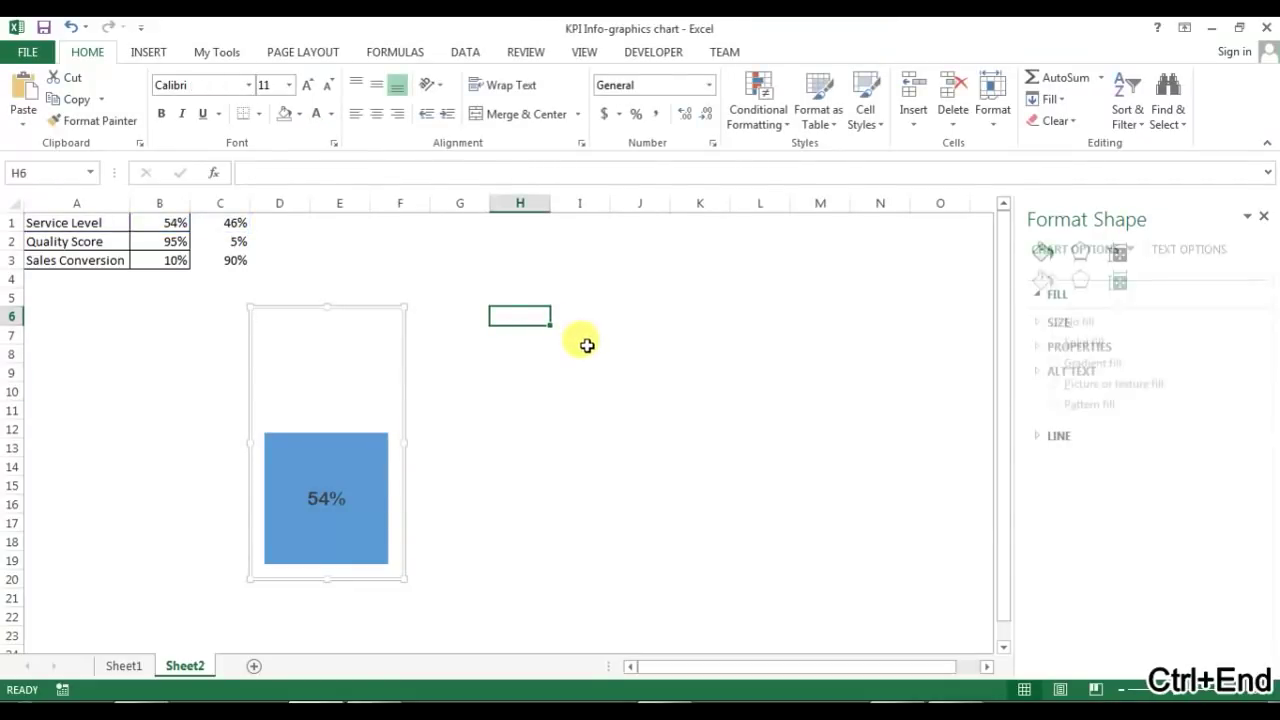
key(ctrl+v)
click(632, 352)
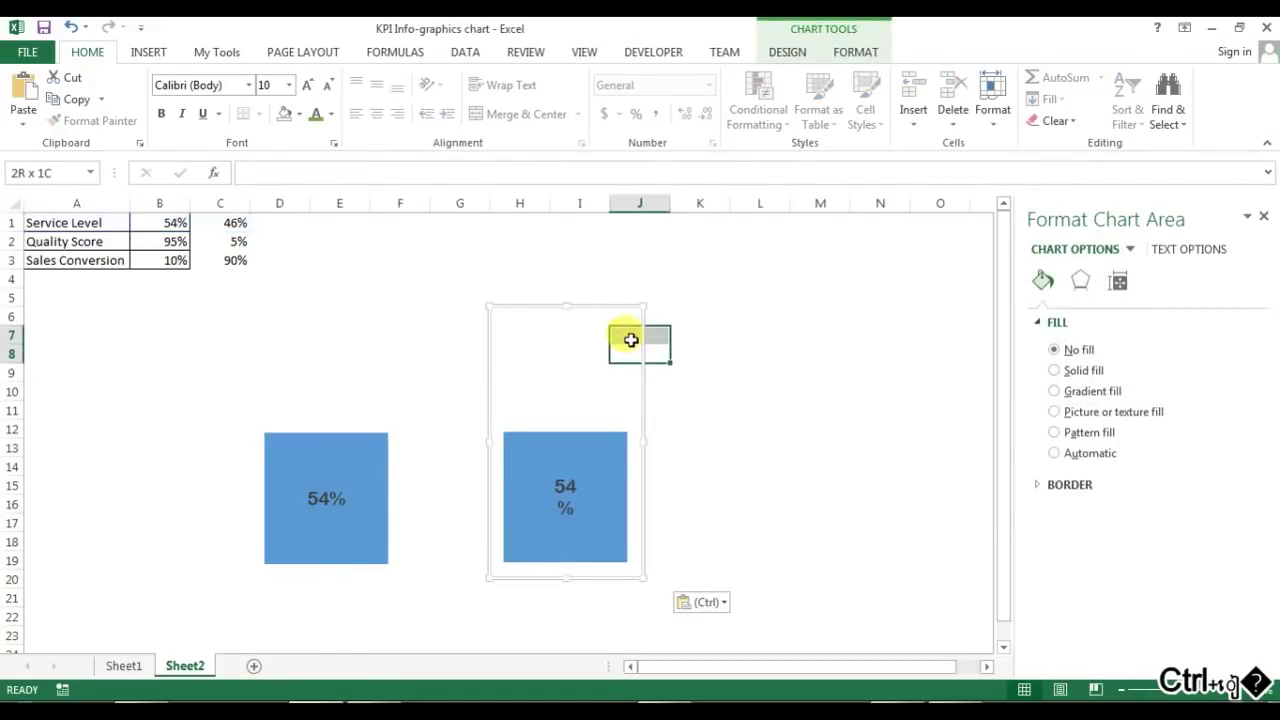
Edit the pasted chart's data source so the first series takes its values from =Sheet2!$B$2.
click(609, 490)
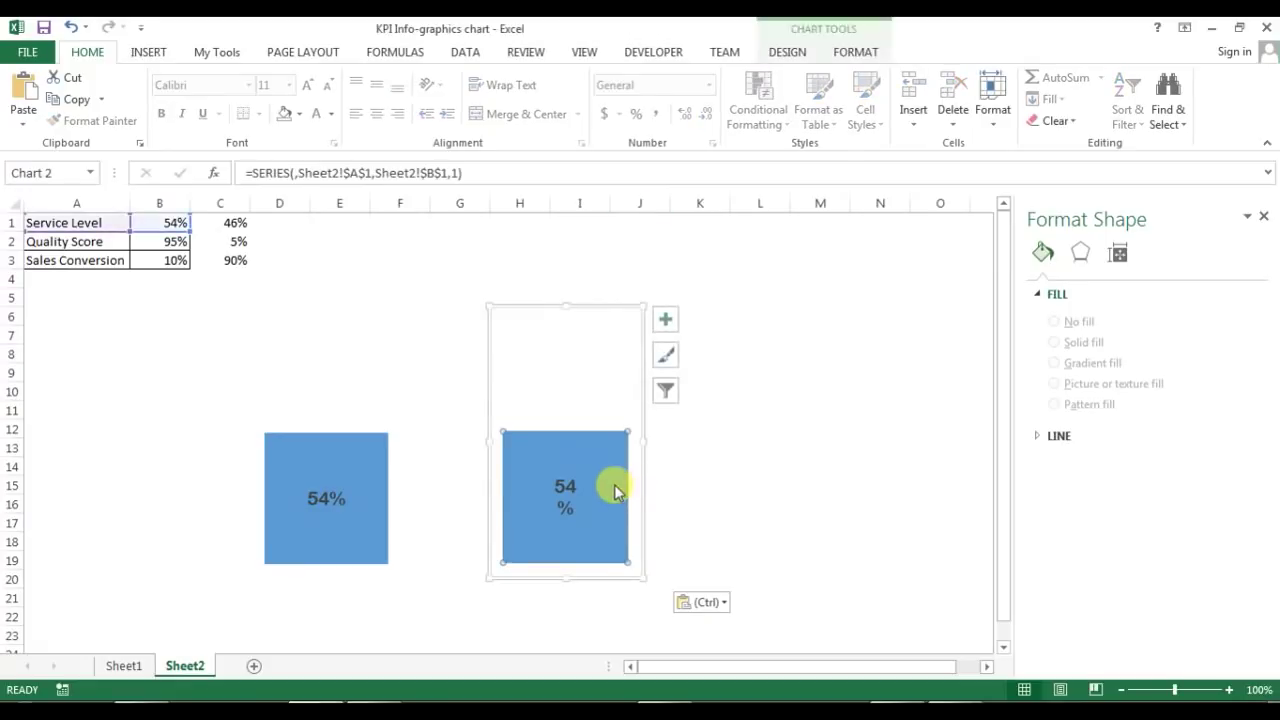
right_click(572, 451)
click(640, 532)
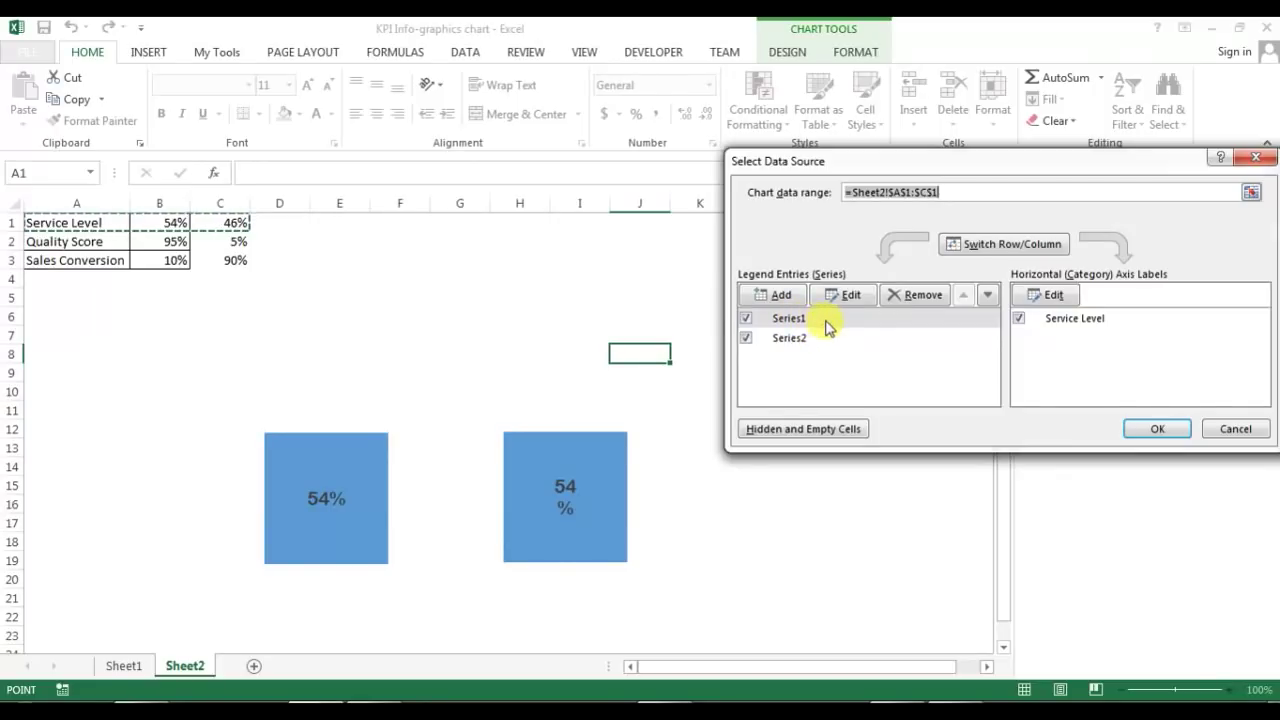
click(802, 320)
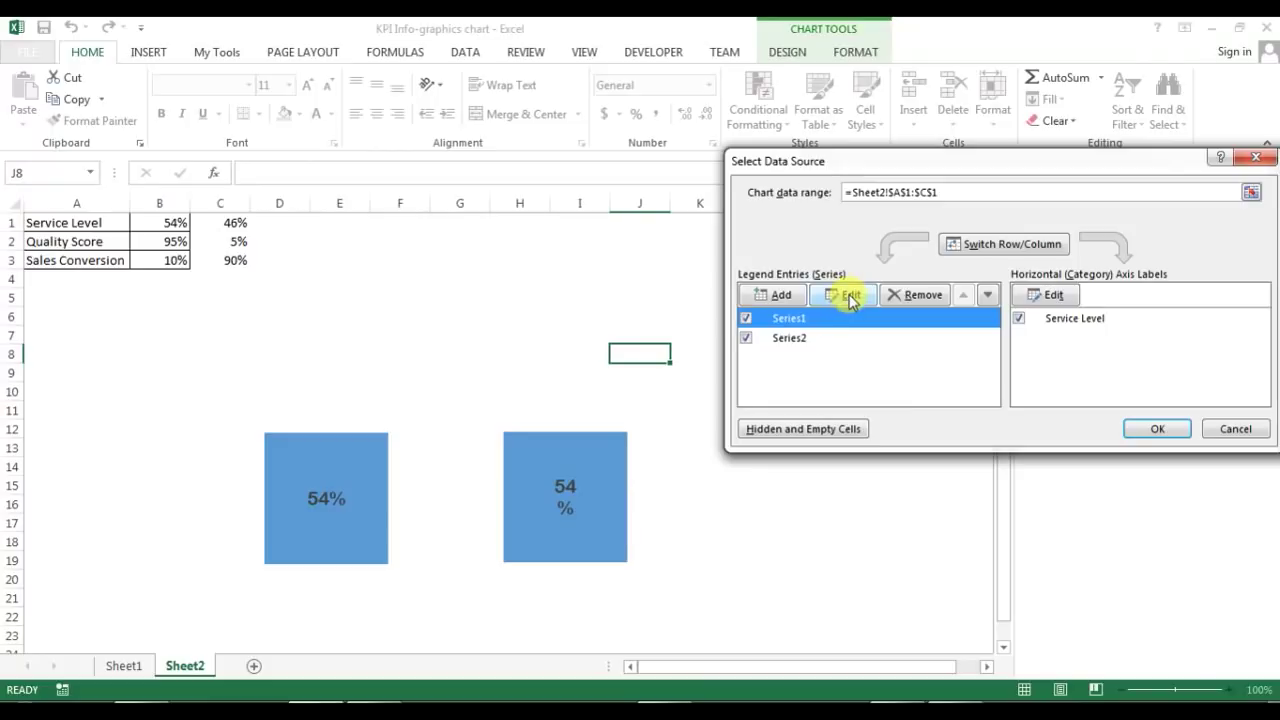
click(849, 296)
click(968, 330)
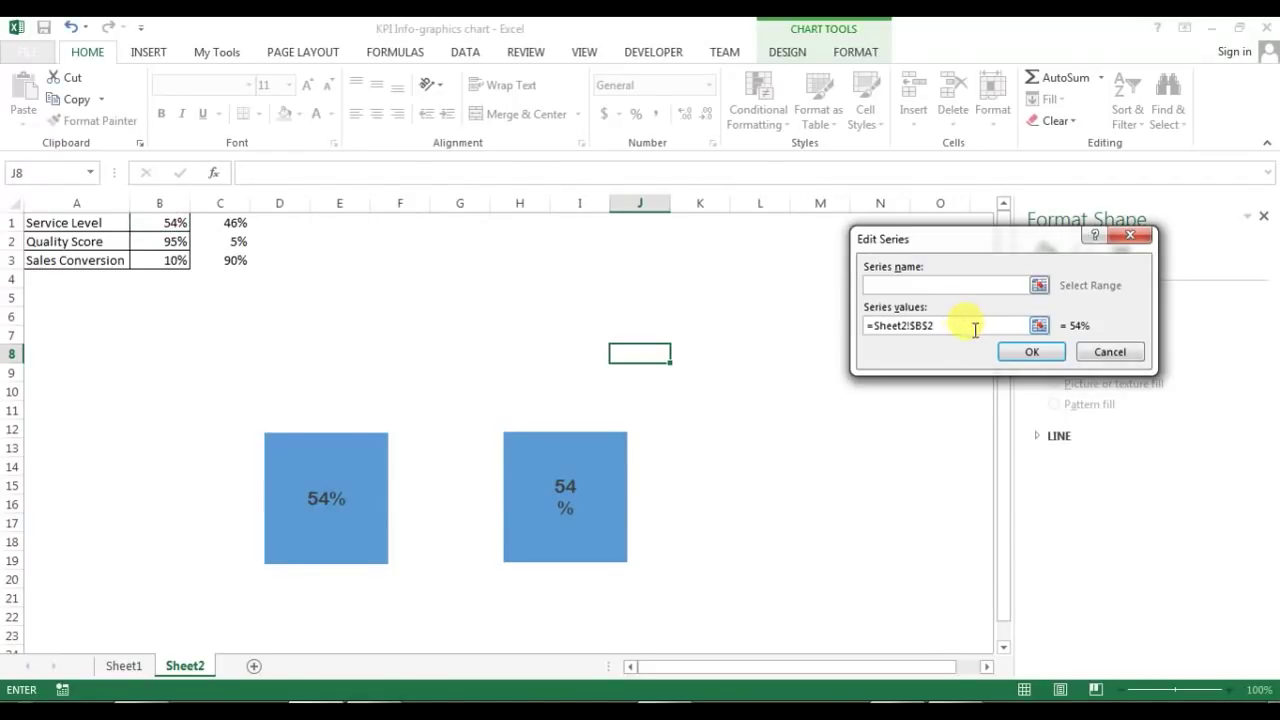
click(1030, 352)
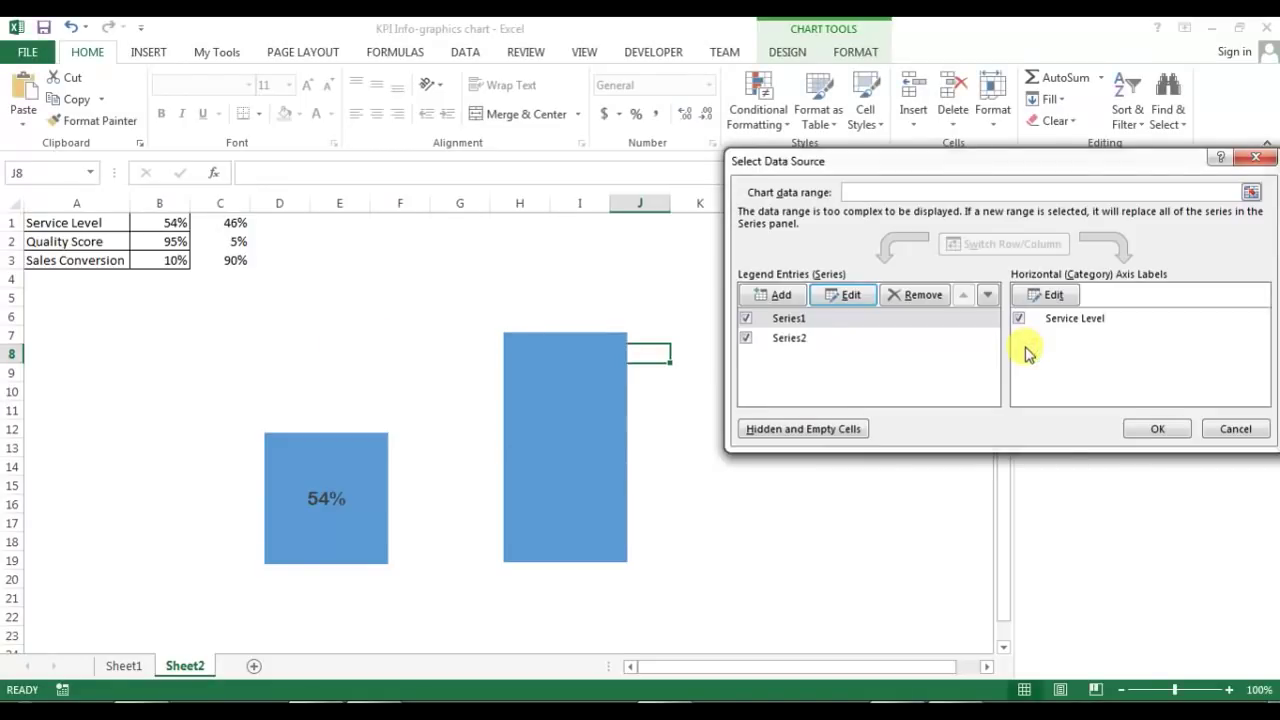
Set the second series of the pasted chart to take its values from =Sheet2!$C$2 and accept the data source changes.
click(810, 340)
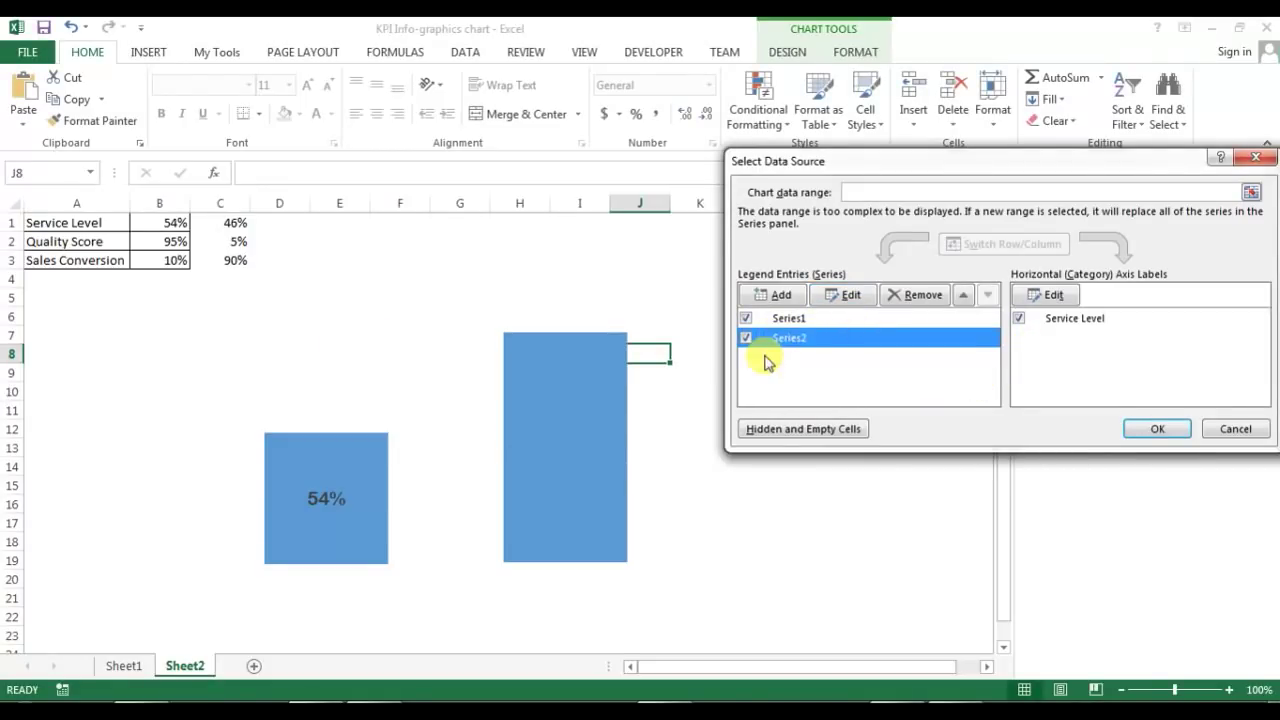
click(834, 296)
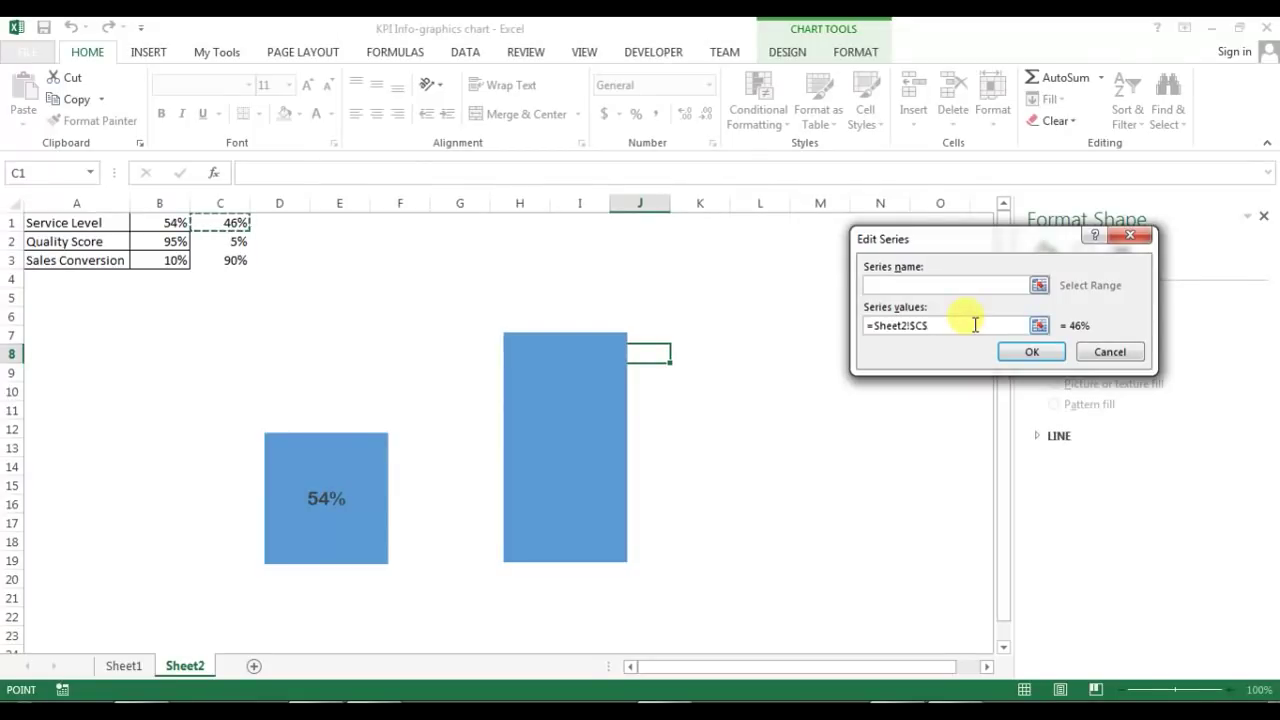
click(1028, 354)
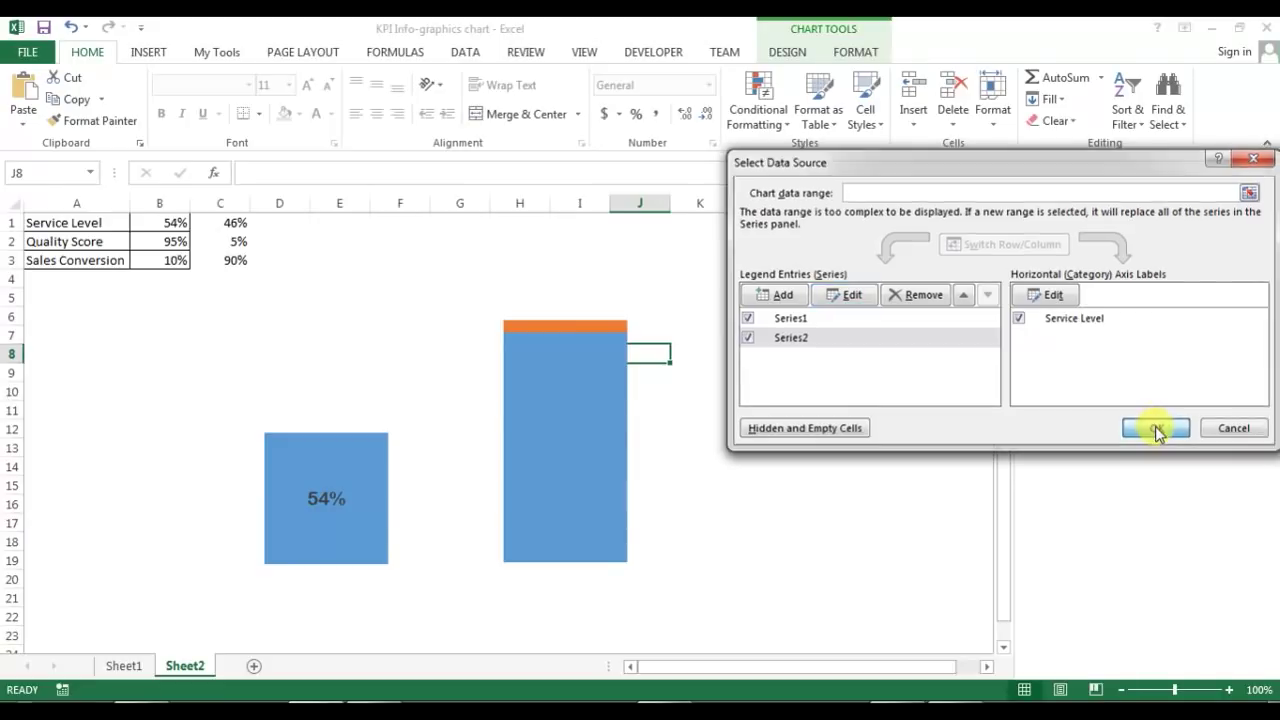
click(1155, 428)
click(825, 466)
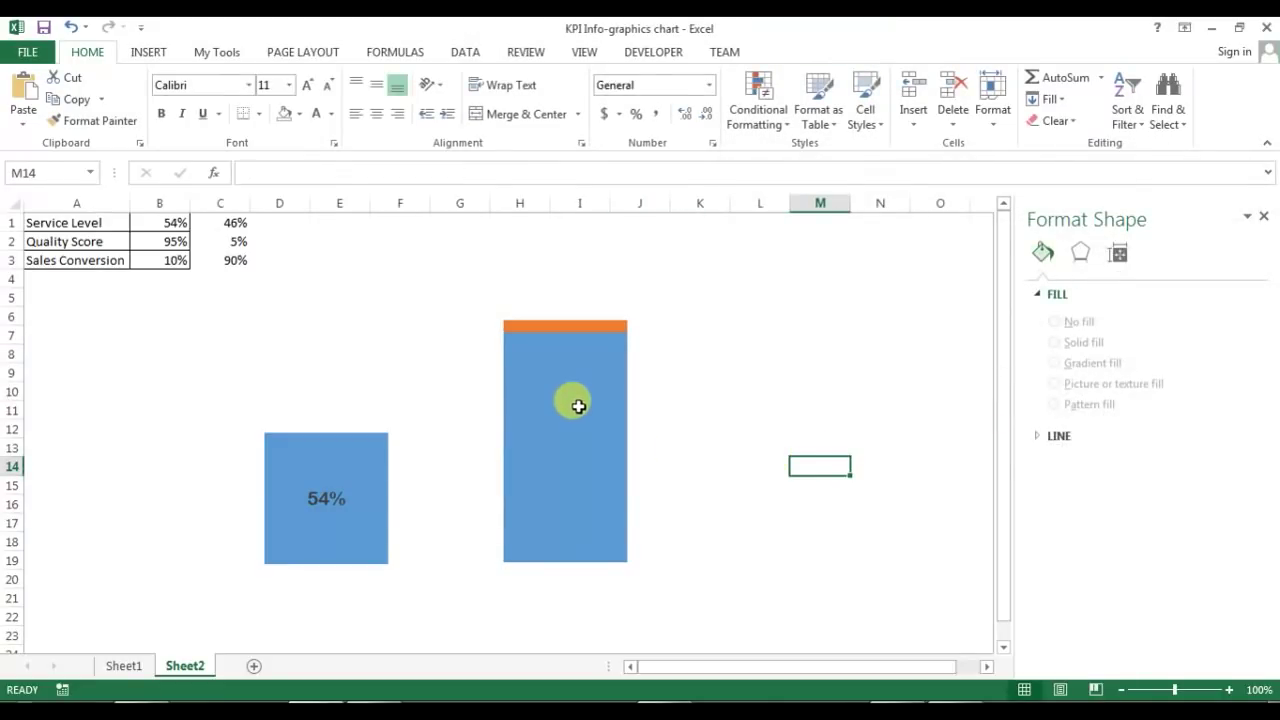
Set the orange remainder segment atop the second chart's column to no fill.
click(578, 406)
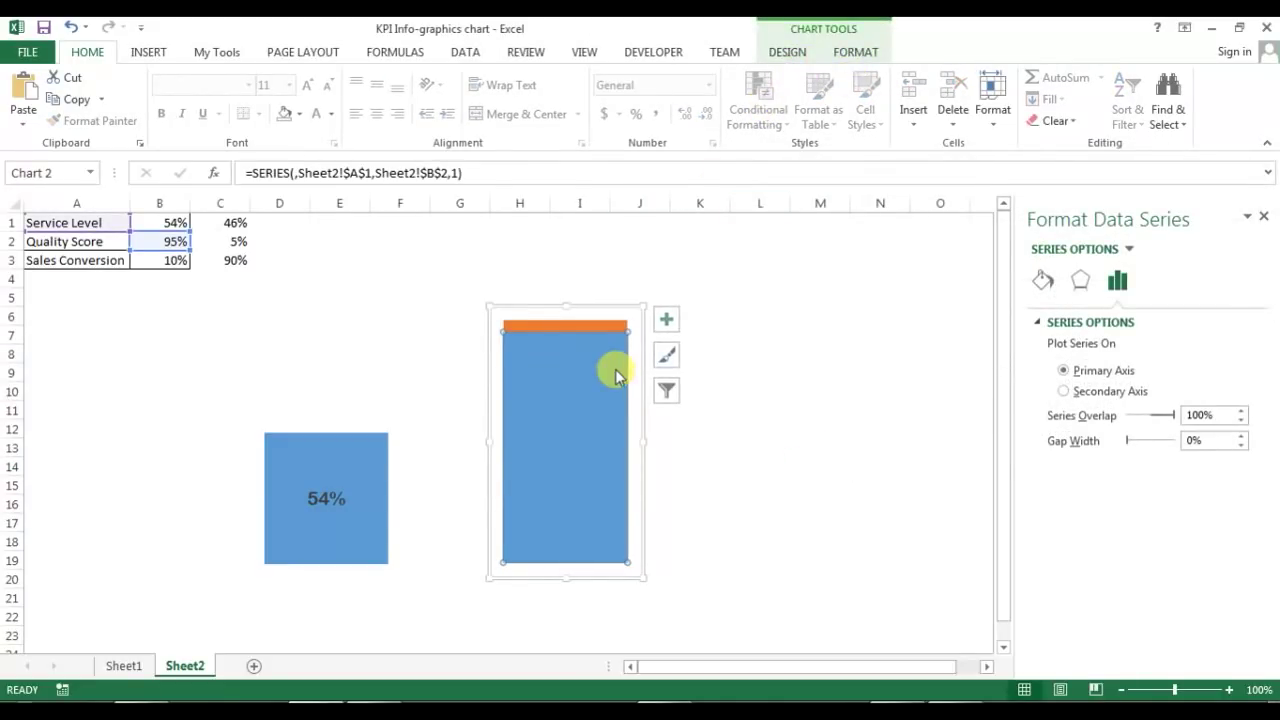
click(601, 383)
click(575, 324)
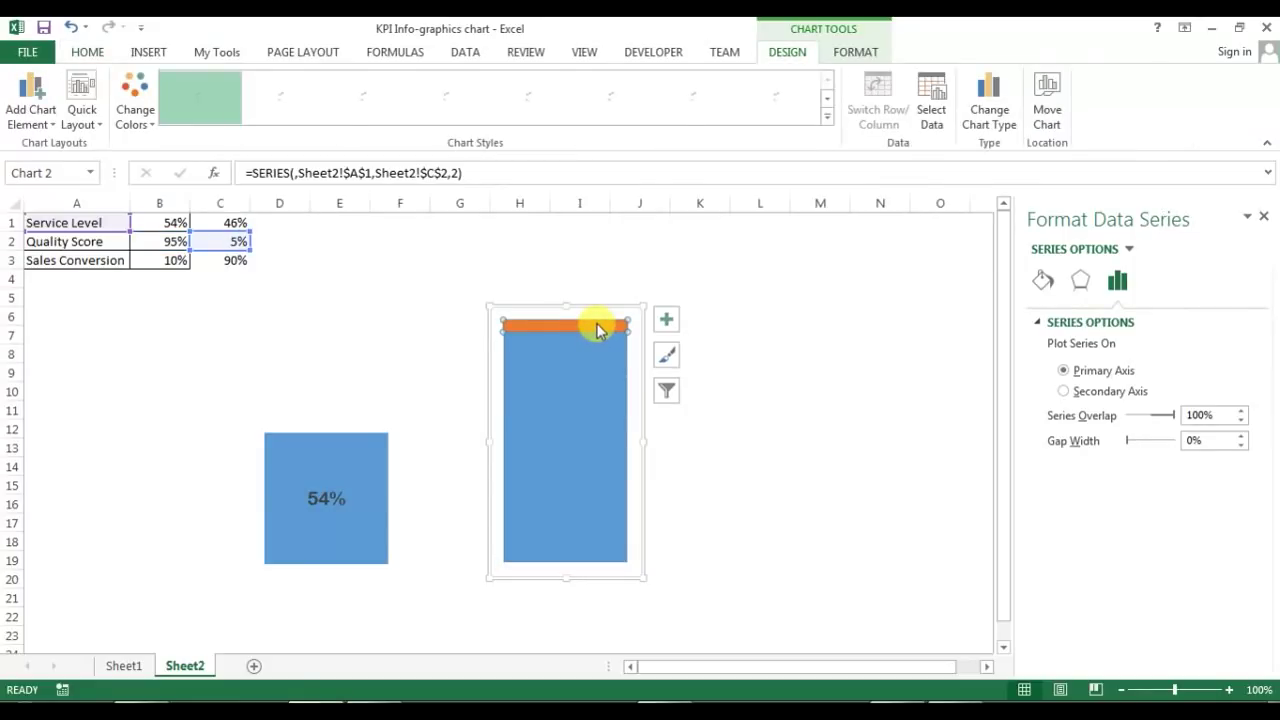
click(575, 322)
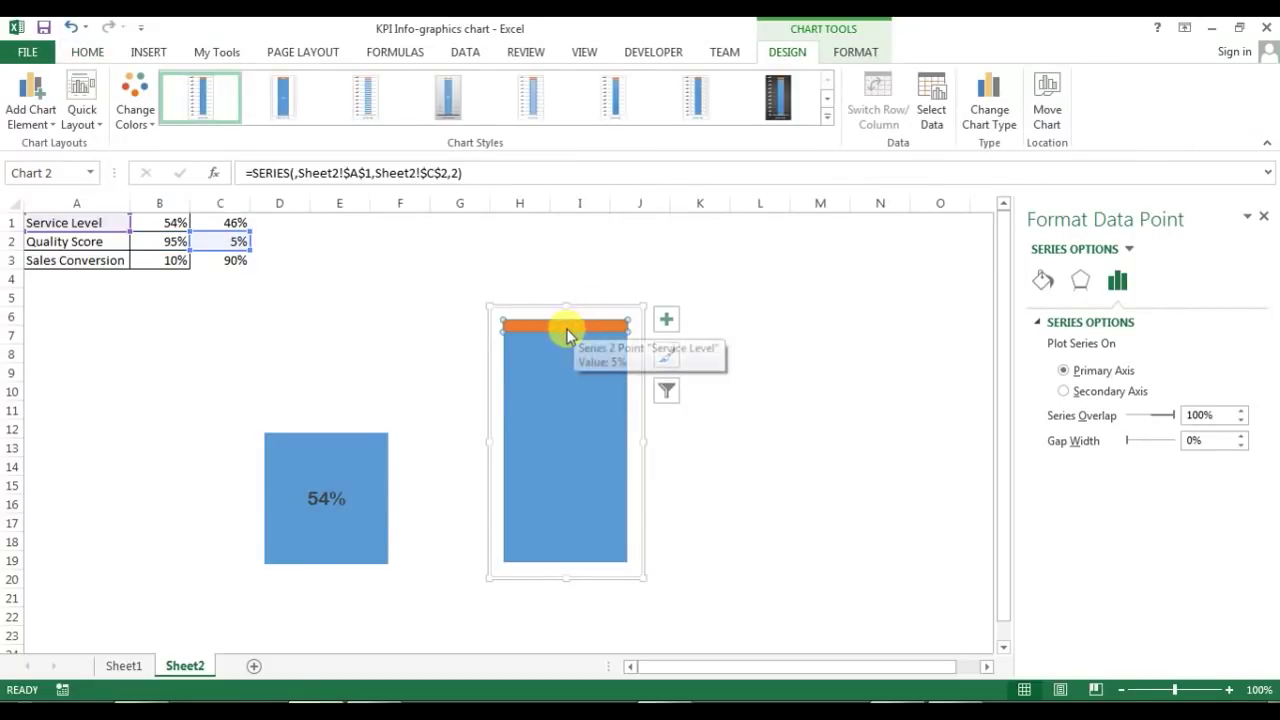
click(1043, 280)
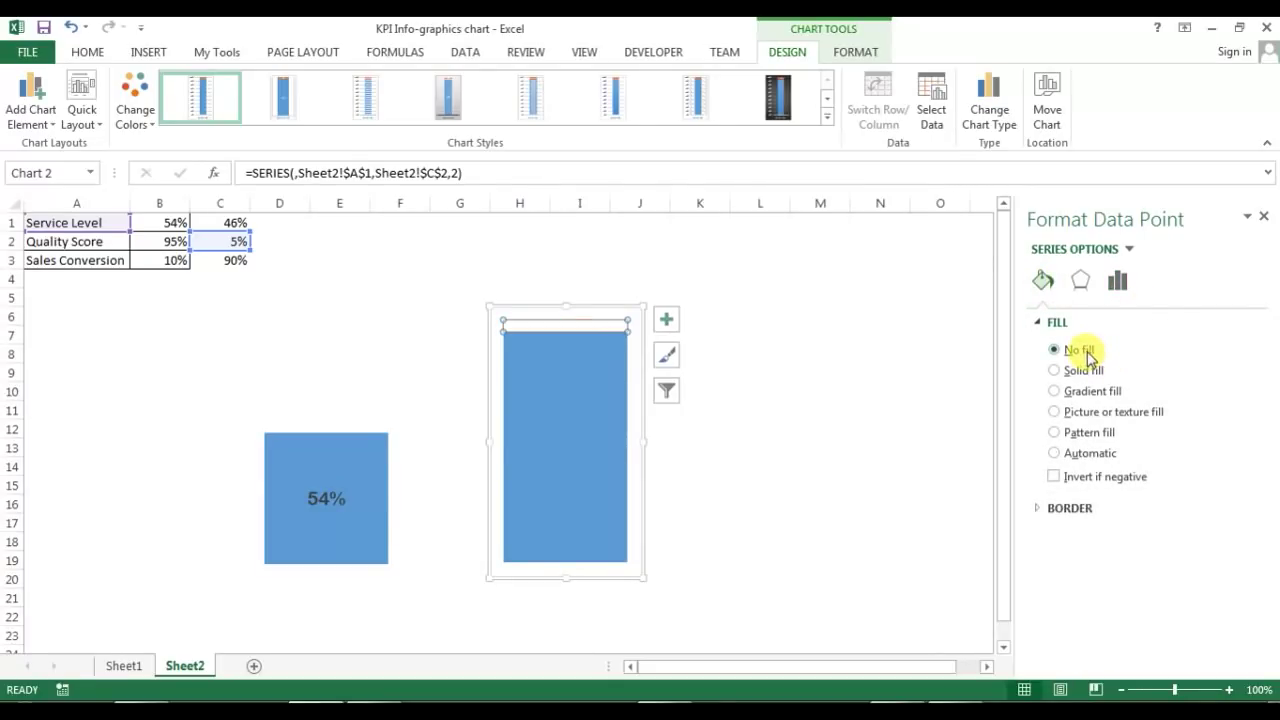
Apply the intense orange gradient shape style to the second chart's blue column.
click(534, 426)
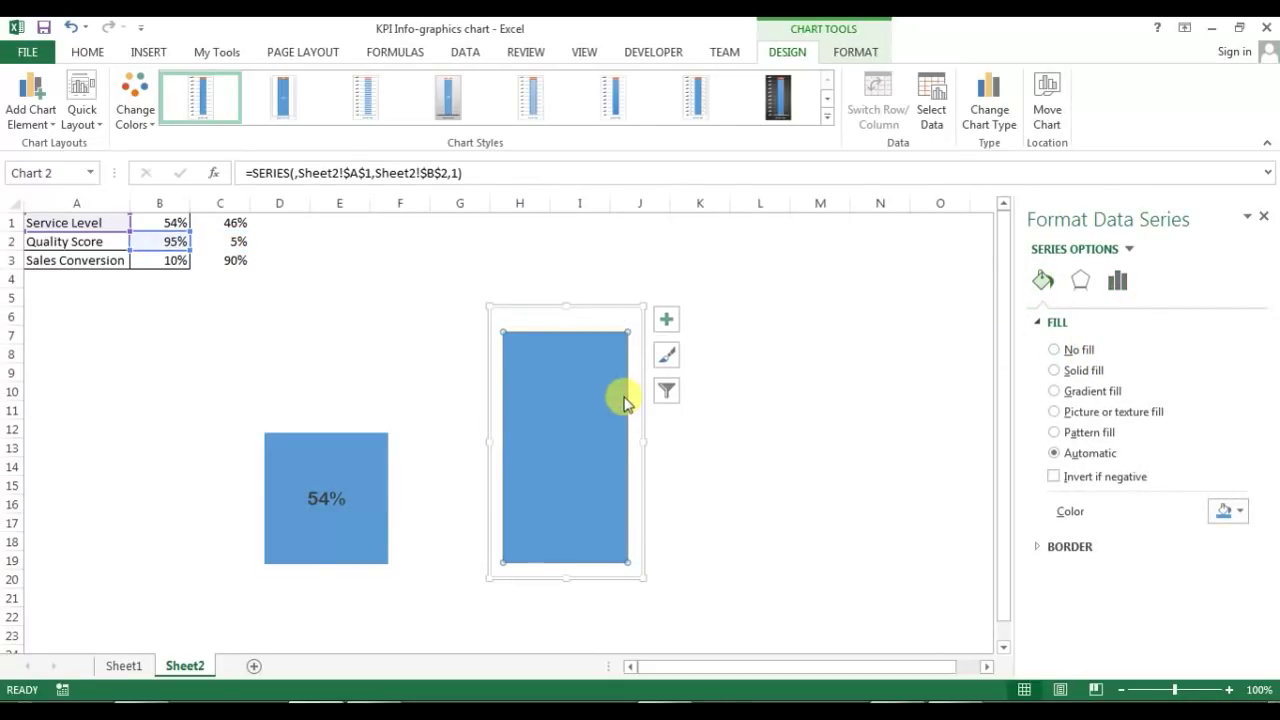
click(855, 51)
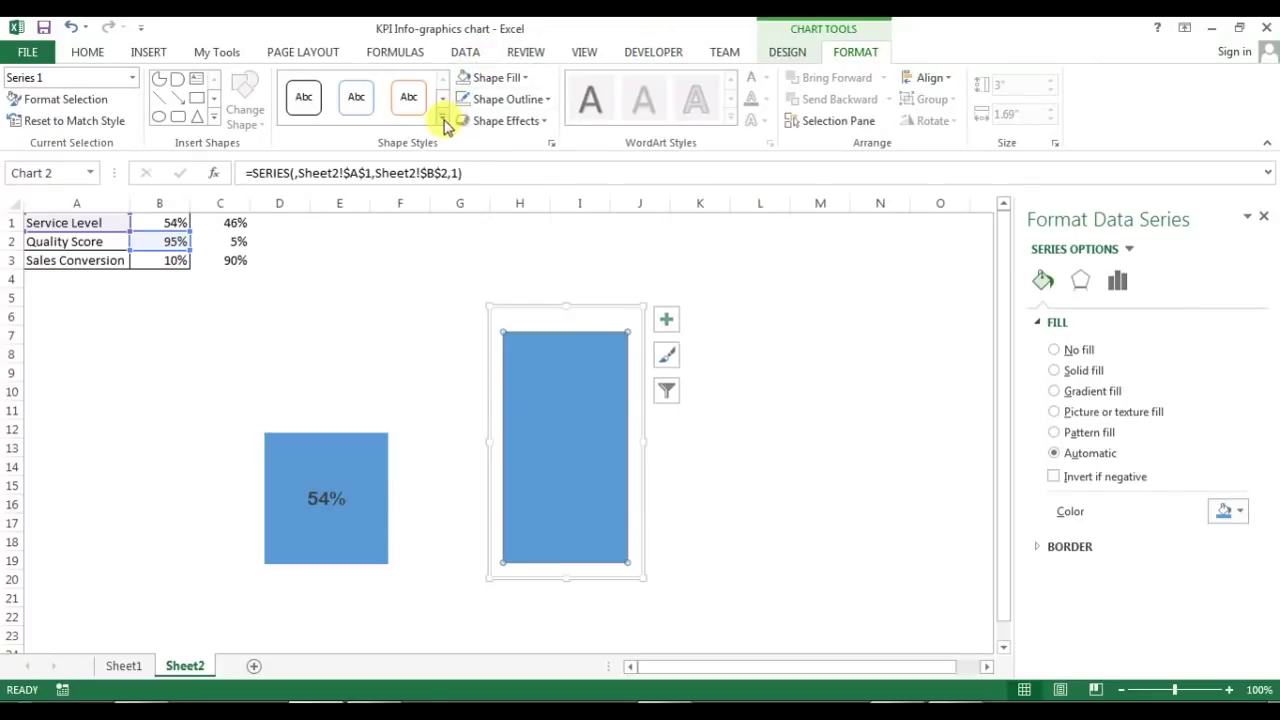
click(443, 121)
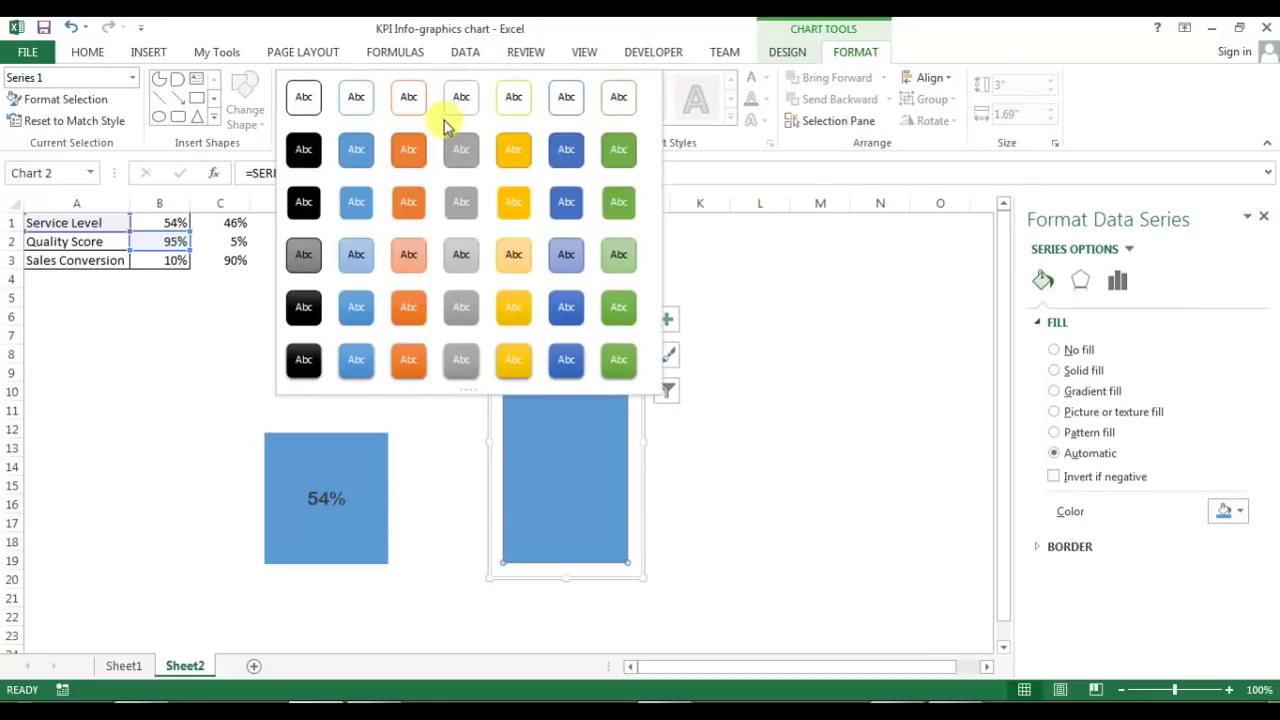
click(414, 377)
key(Escape)
key(Escape)
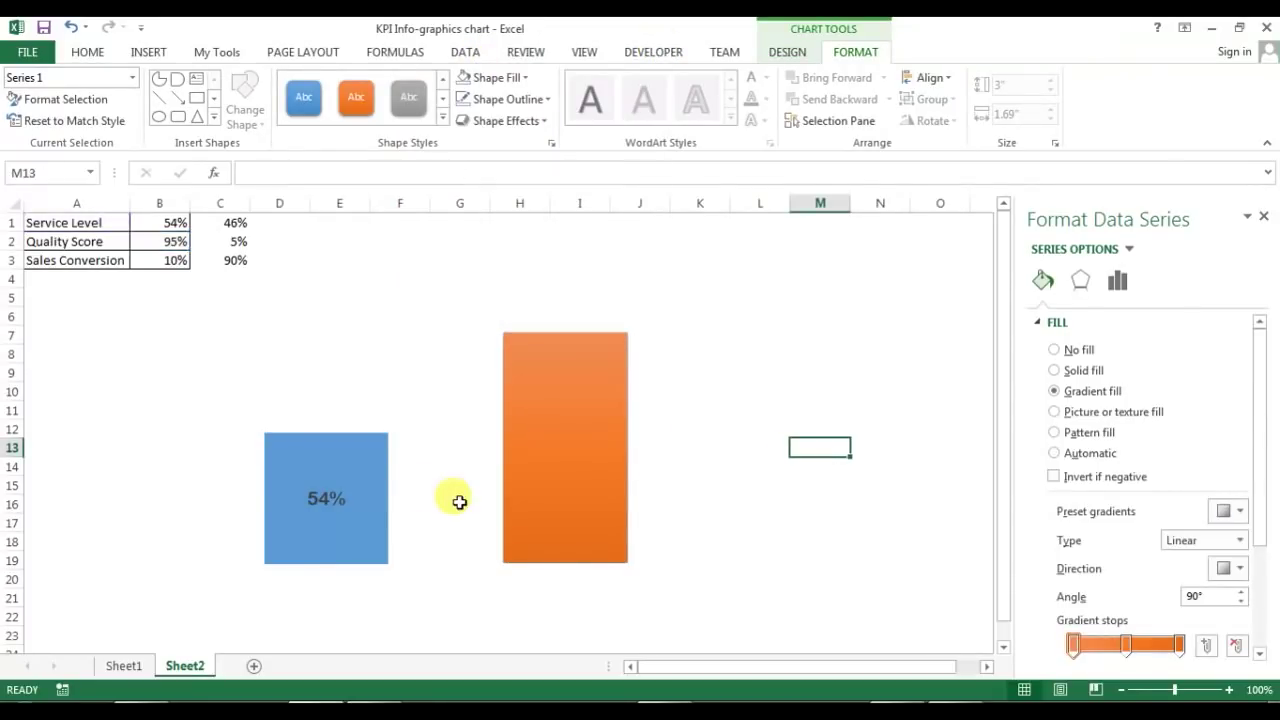
Apply the matching intense blue gradient shape style to the 54% column of the first chart.
click(357, 445)
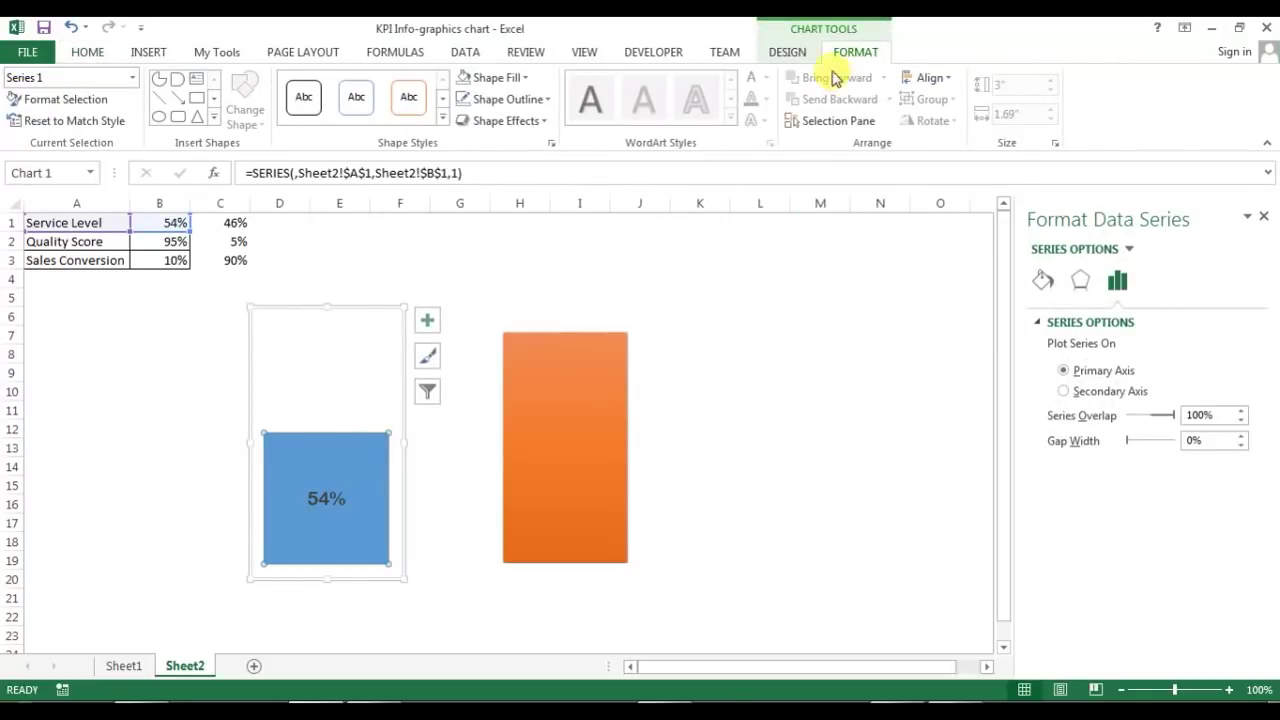
click(443, 121)
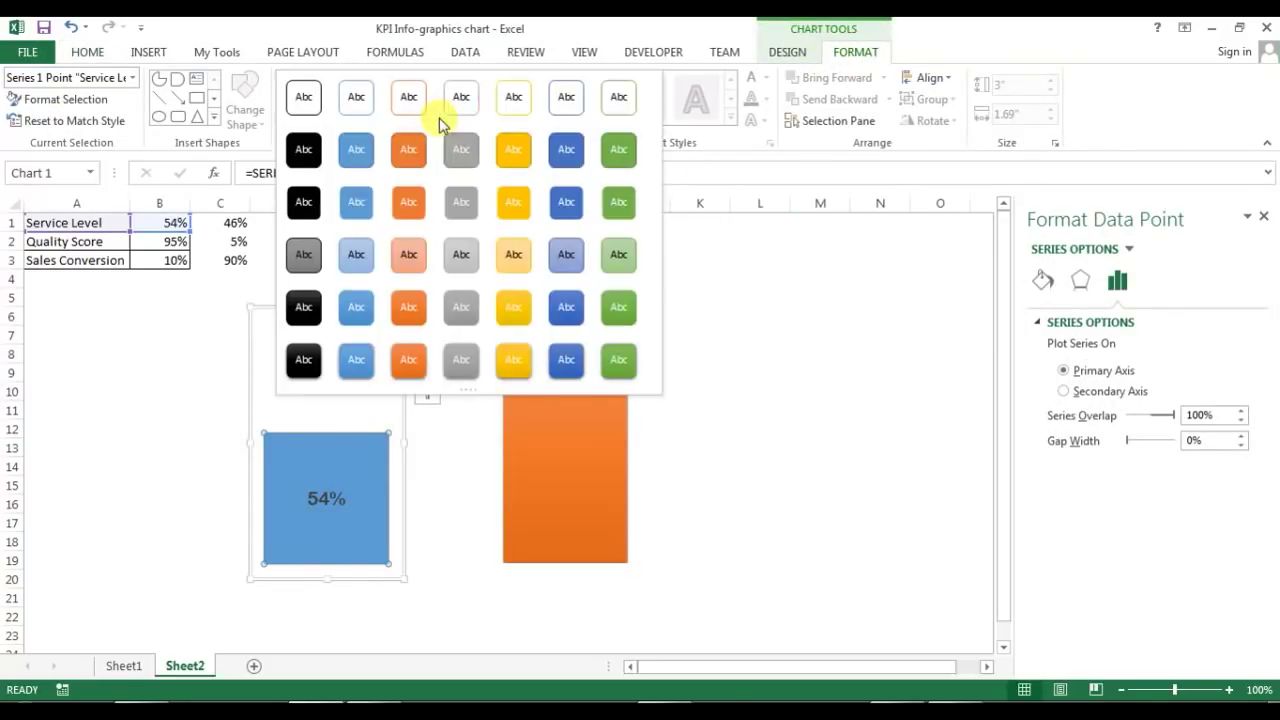
click(357, 357)
click(766, 451)
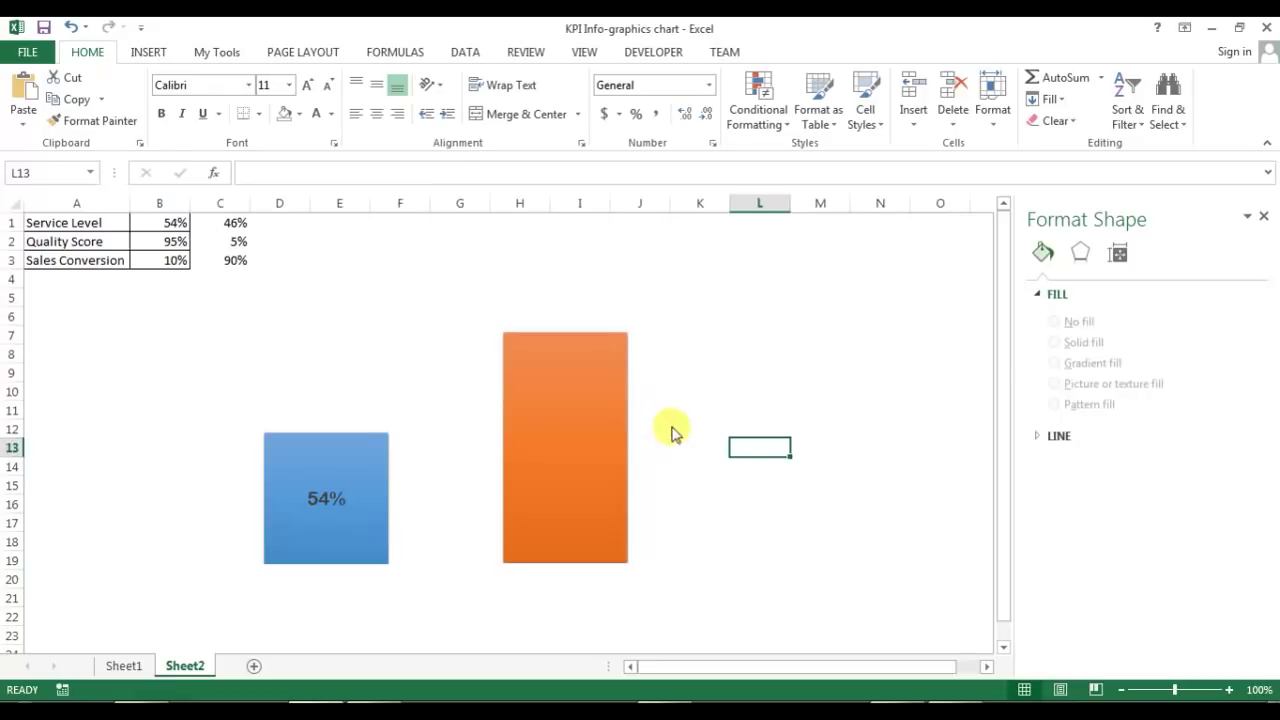
Shift the orange chart slightly left, closer to the blue chart.
click(643, 408)
click(643, 410)
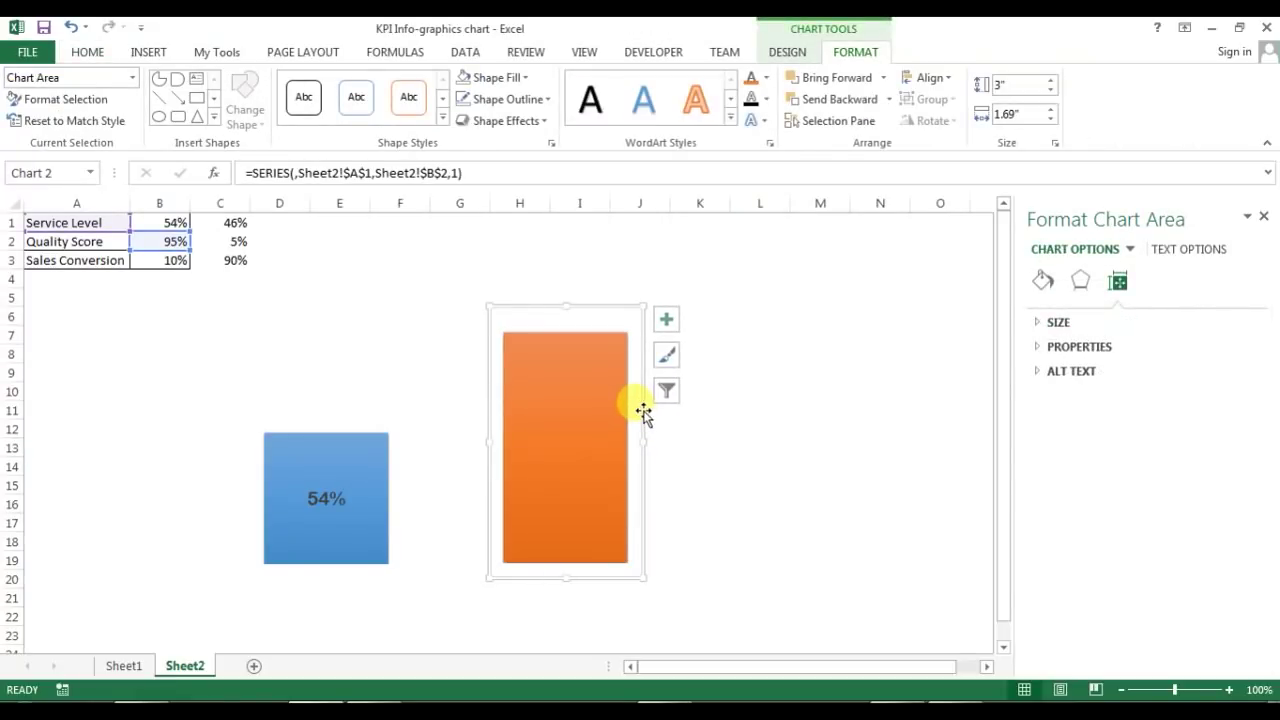
drag(643, 410, 621, 409)
Add data labels to the orange column.
click(563, 415)
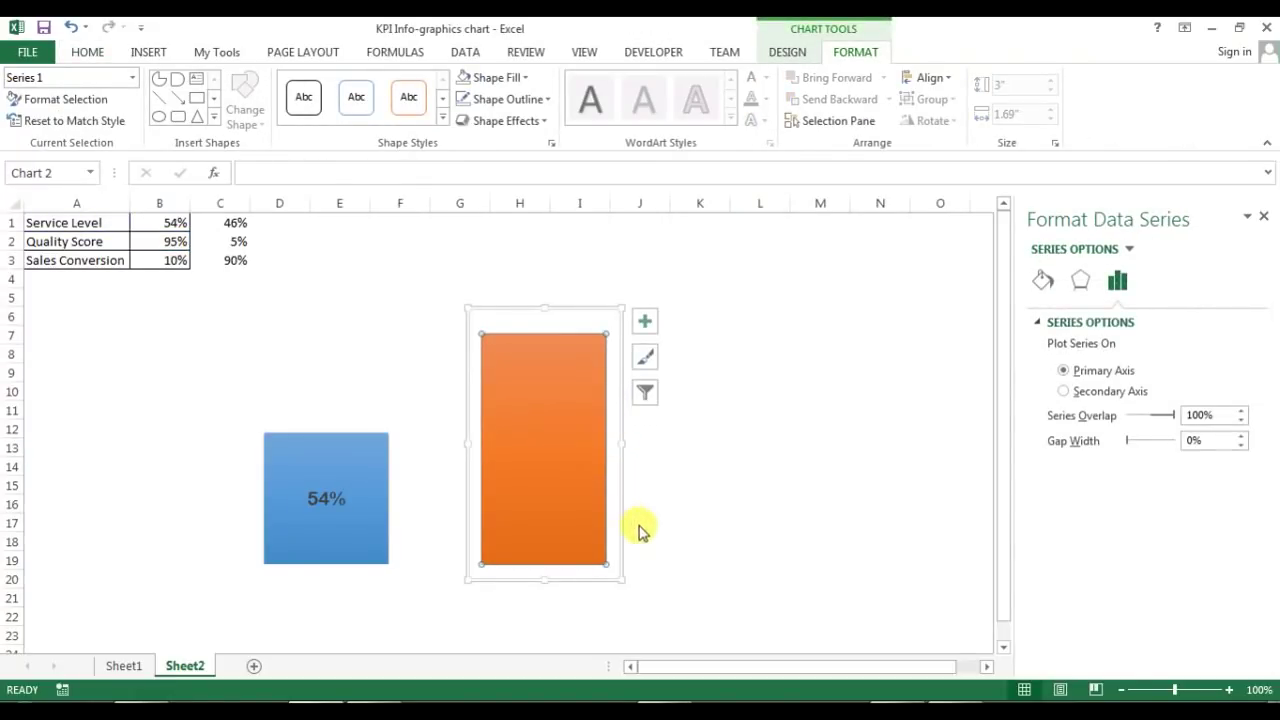
right_click(565, 416)
mouse_move(680, 543)
click(820, 548)
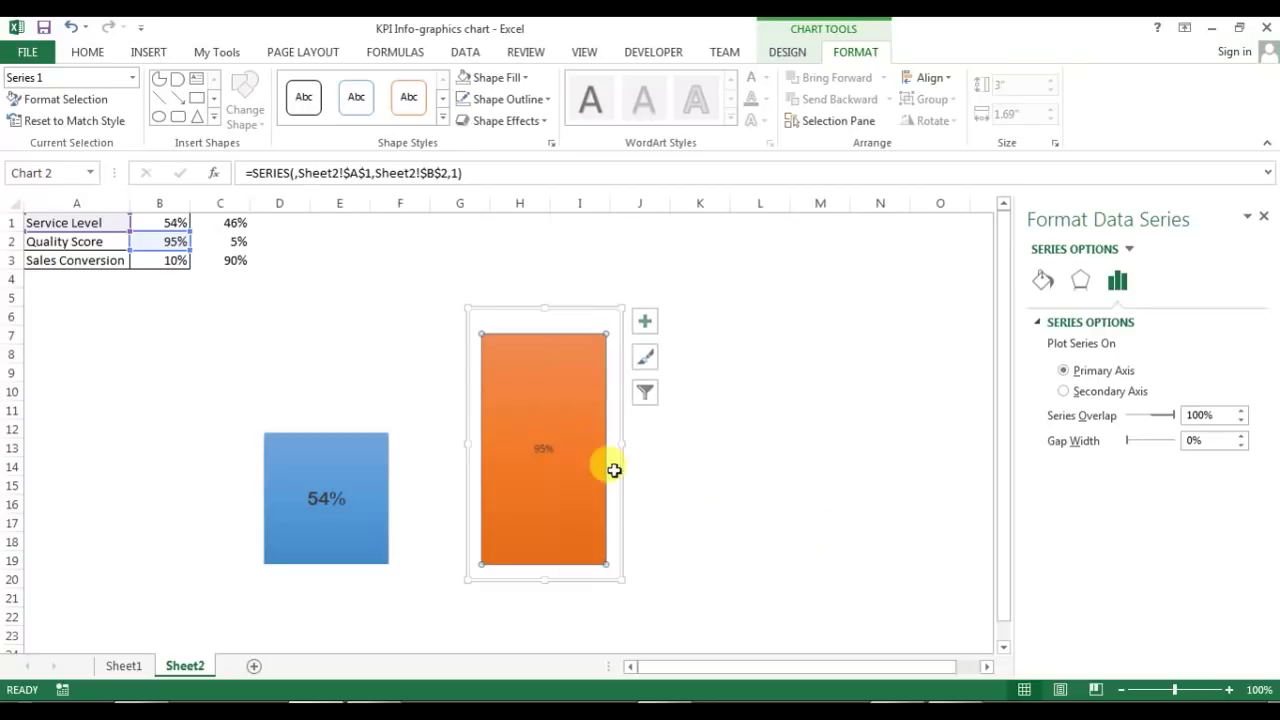
Format the orange column's data label in Arial Rounded MT Bold at size 15.
click(553, 447)
click(97, 54)
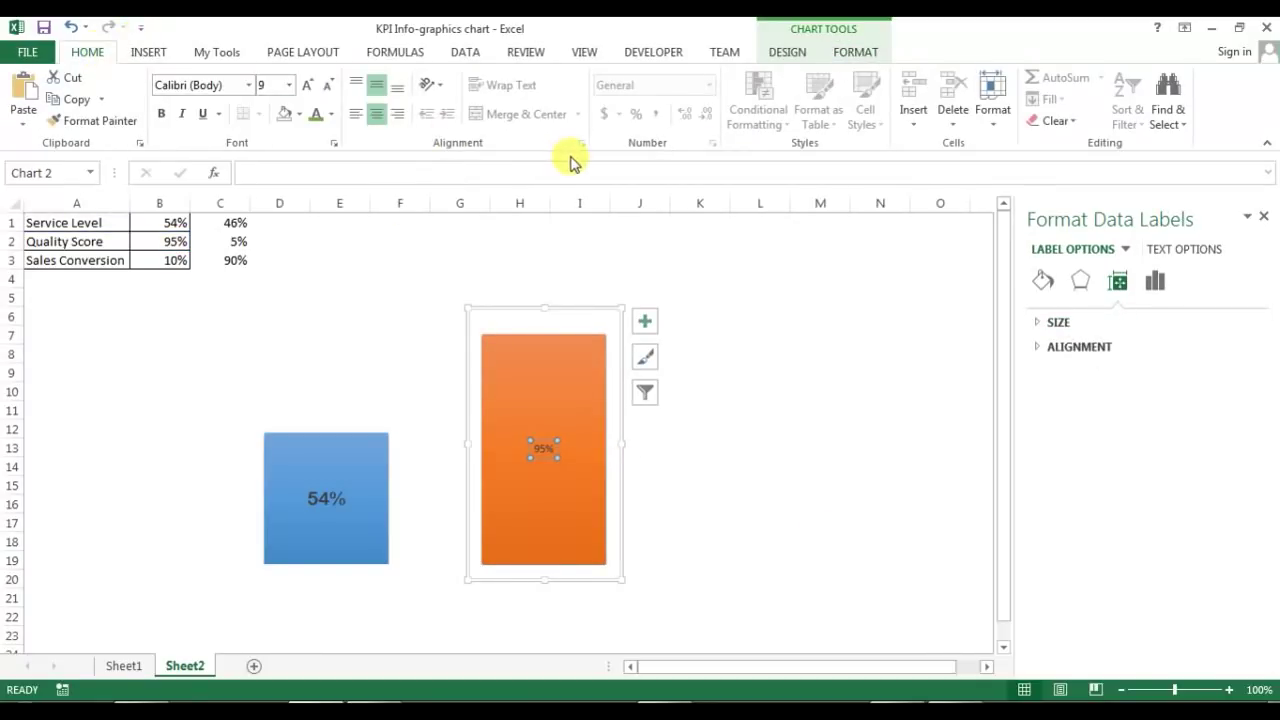
click(249, 86)
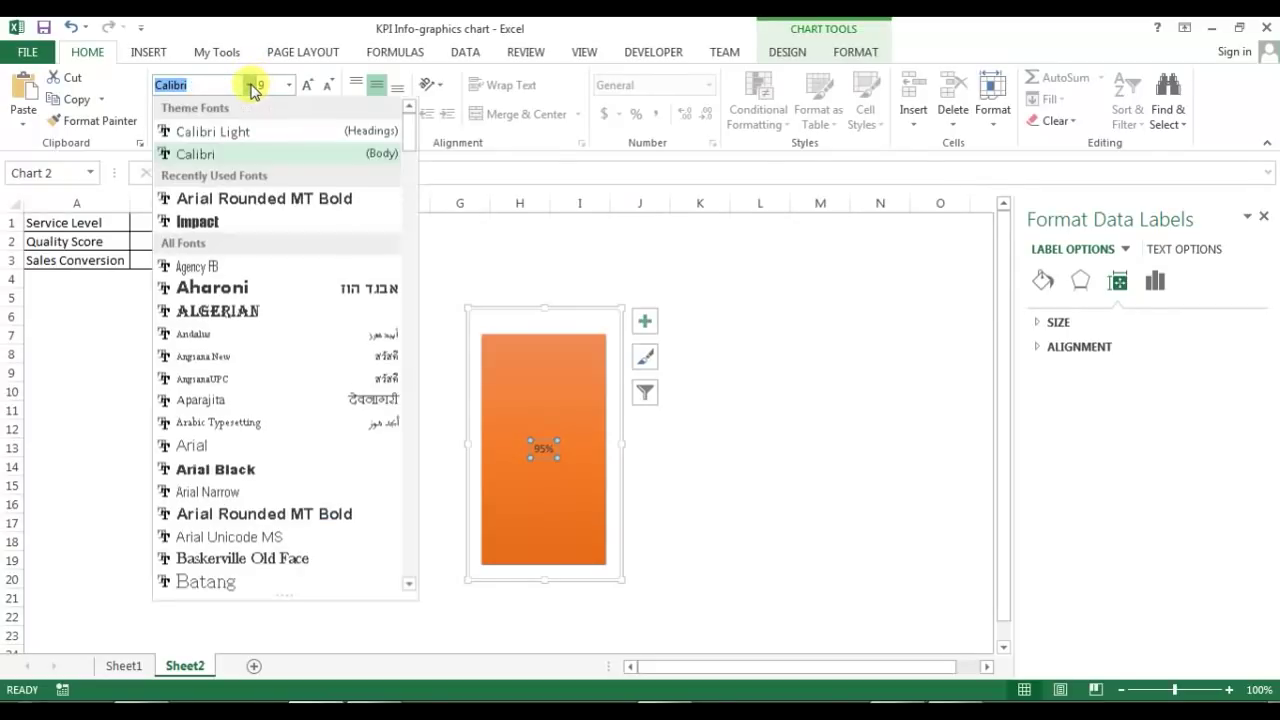
click(333, 200)
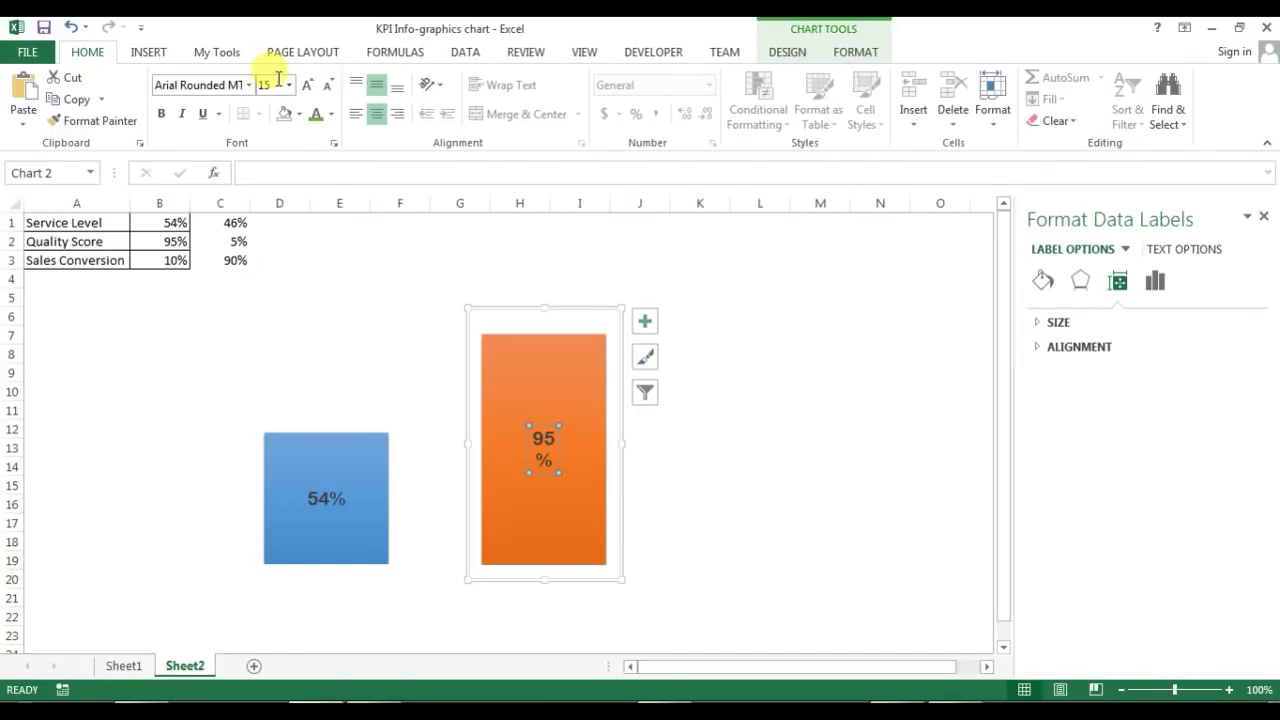
Widen the orange column's label box so the percentage fits on one line, and shift the chart left over columns G to I.
click(545, 447)
mouse_move(568, 448)
mouse_down()
mouse_move(569, 437)
mouse_move(583, 458)
mouse_up()
click(572, 400)
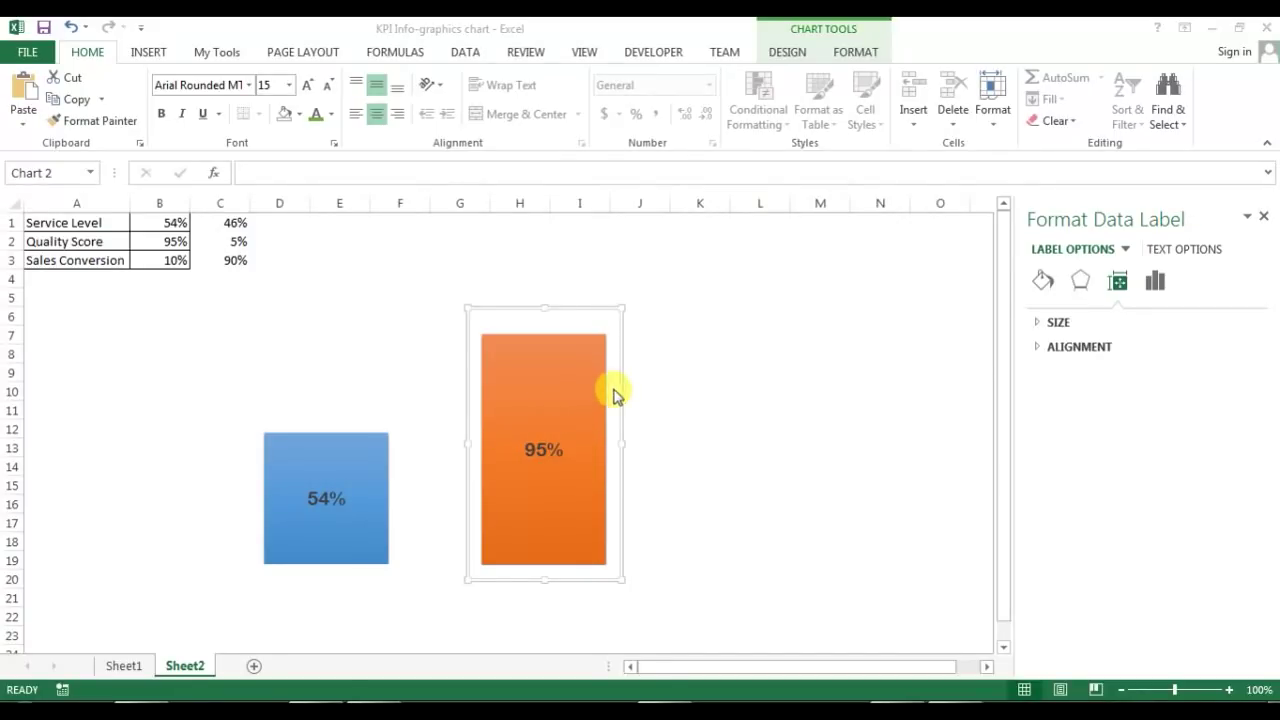
click(618, 393)
drag(618, 393, 602, 391)
Copy the orange chart, paste the duplicate at cell L7, and move it over columns J to L.
key(ctrl+End)
click(734, 332)
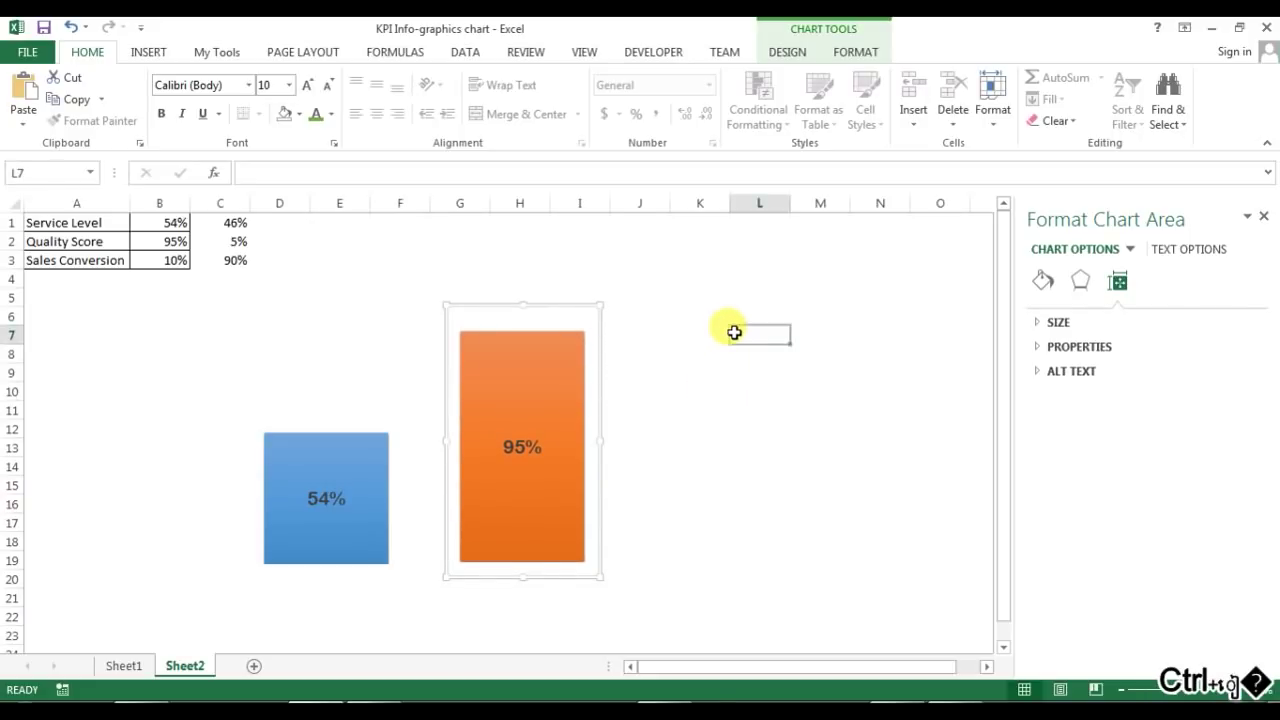
key(ctrl+v)
drag(879, 372, 782, 344)
Edit the third chart's data source so its first series takes its values from =Sheet2!$B$3.
right_click(709, 366)
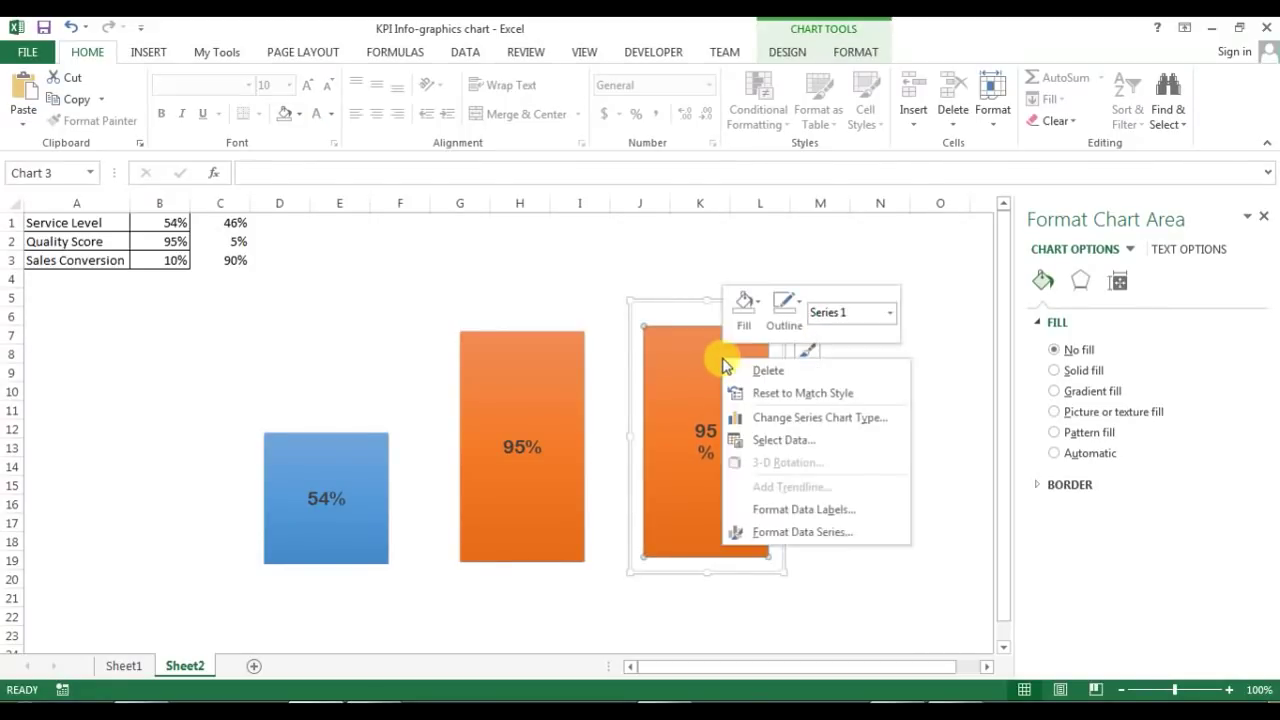
click(790, 441)
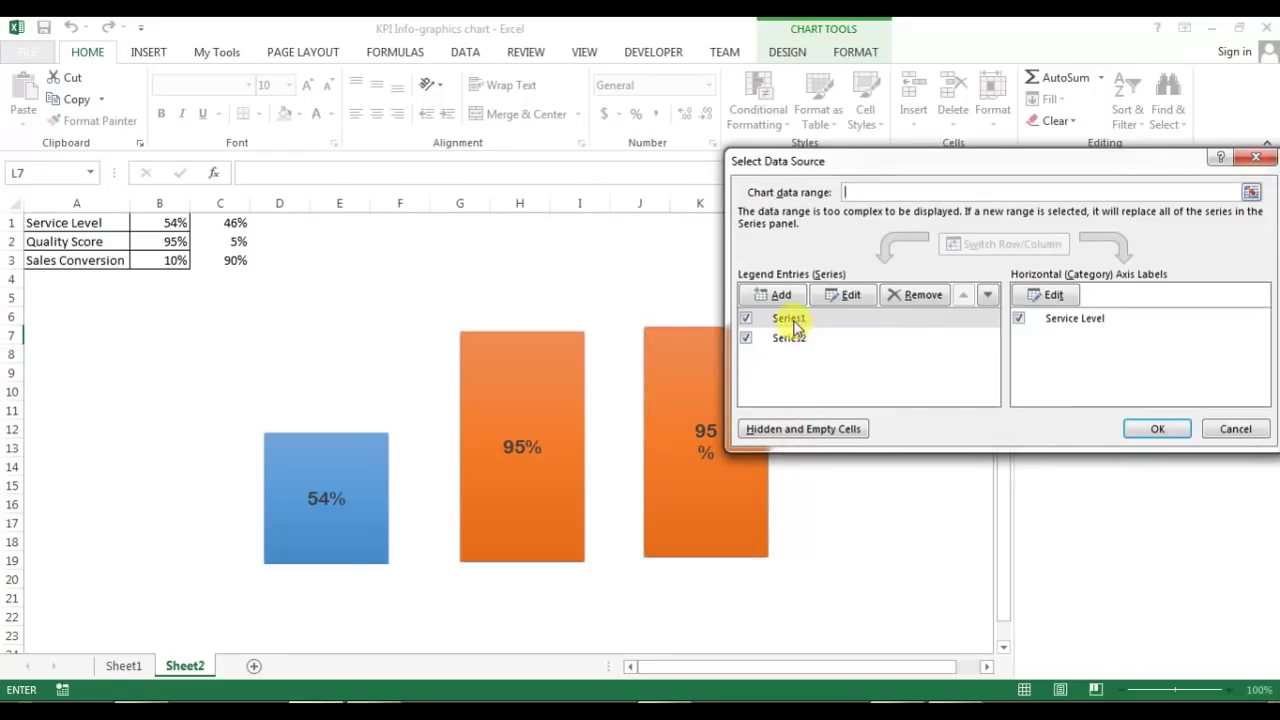
click(791, 320)
click(845, 296)
click(958, 326)
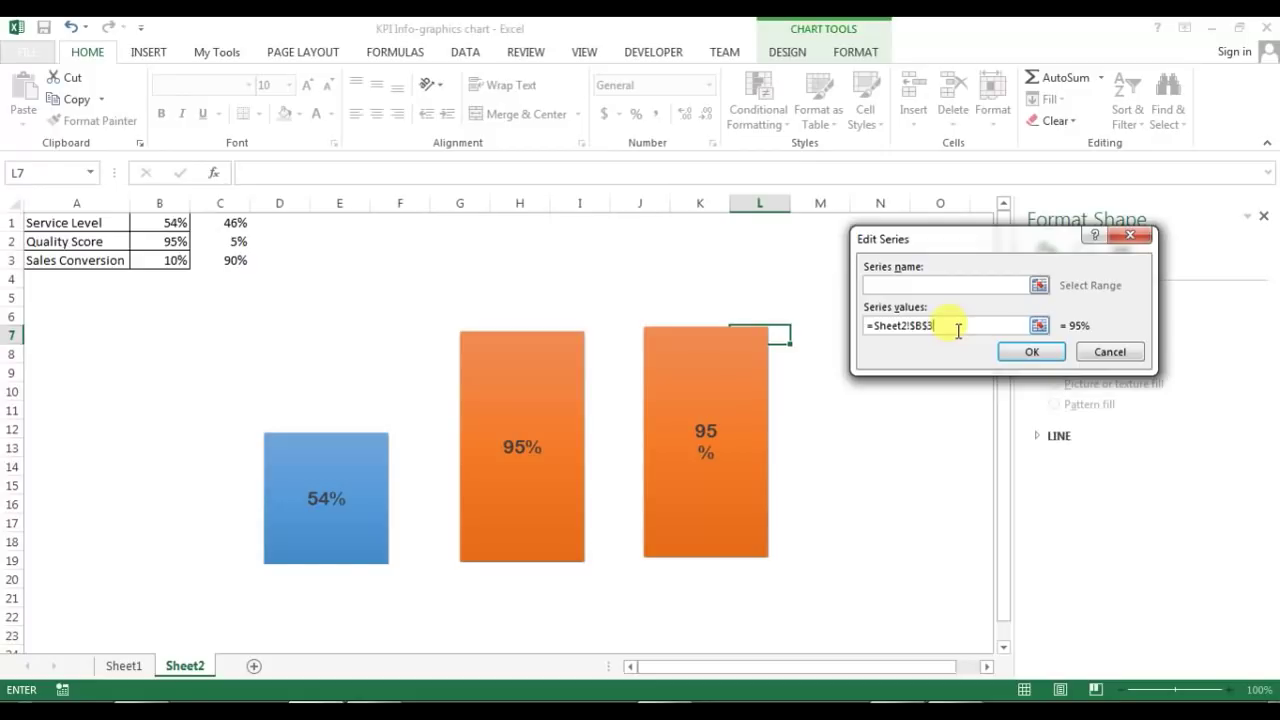
click(1030, 351)
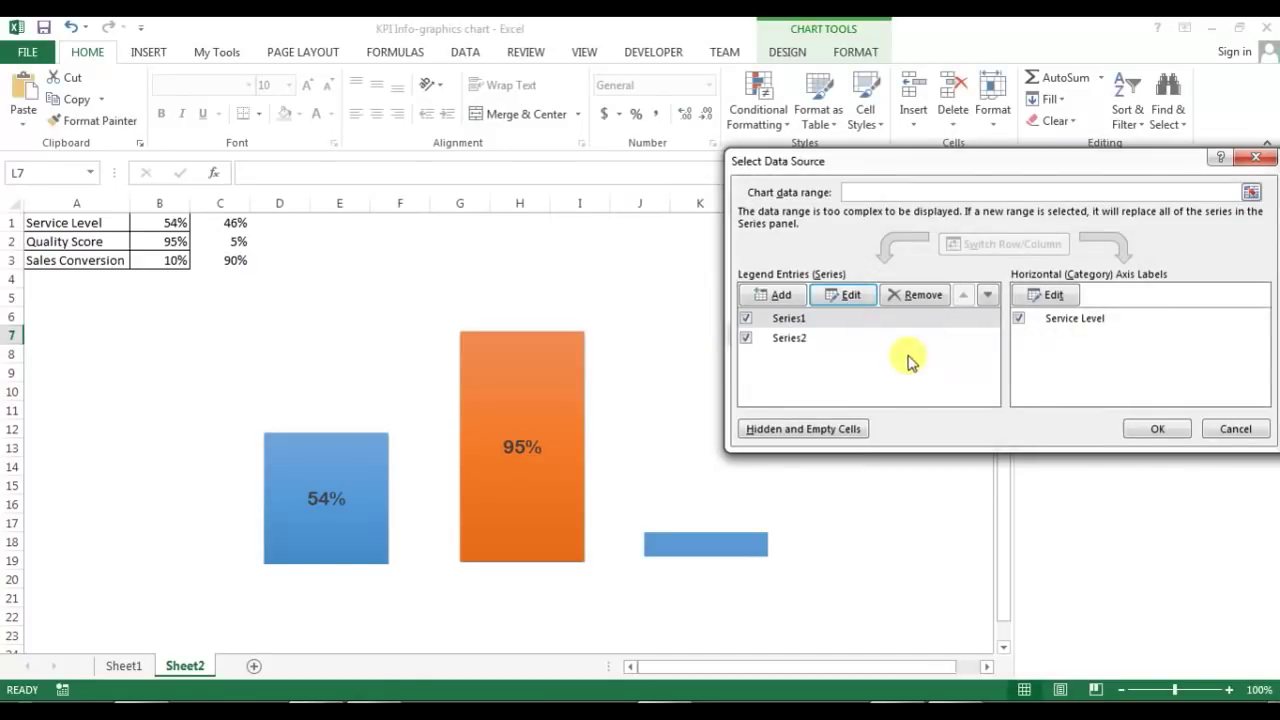
Set the third chart's second series to take its values from cell C3 of Sheet2 and accept the data source changes.
click(829, 340)
click(855, 298)
drag(966, 320, 850, 323)
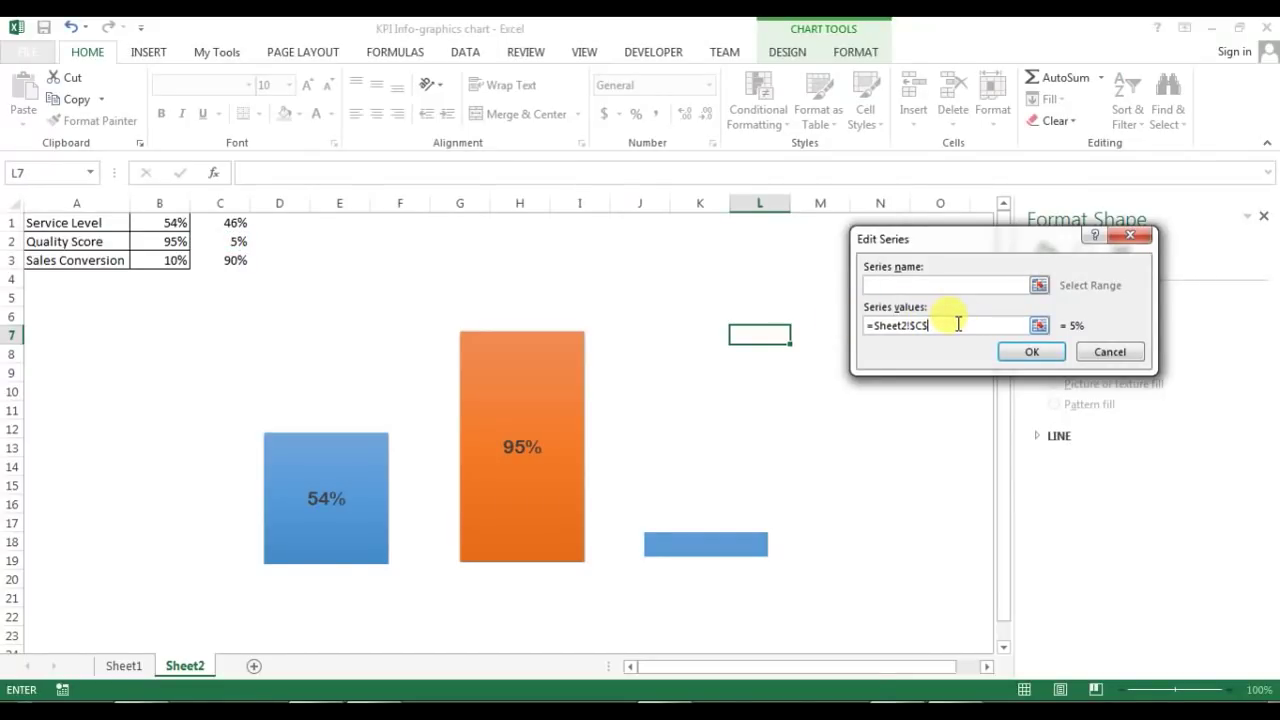
click(1028, 353)
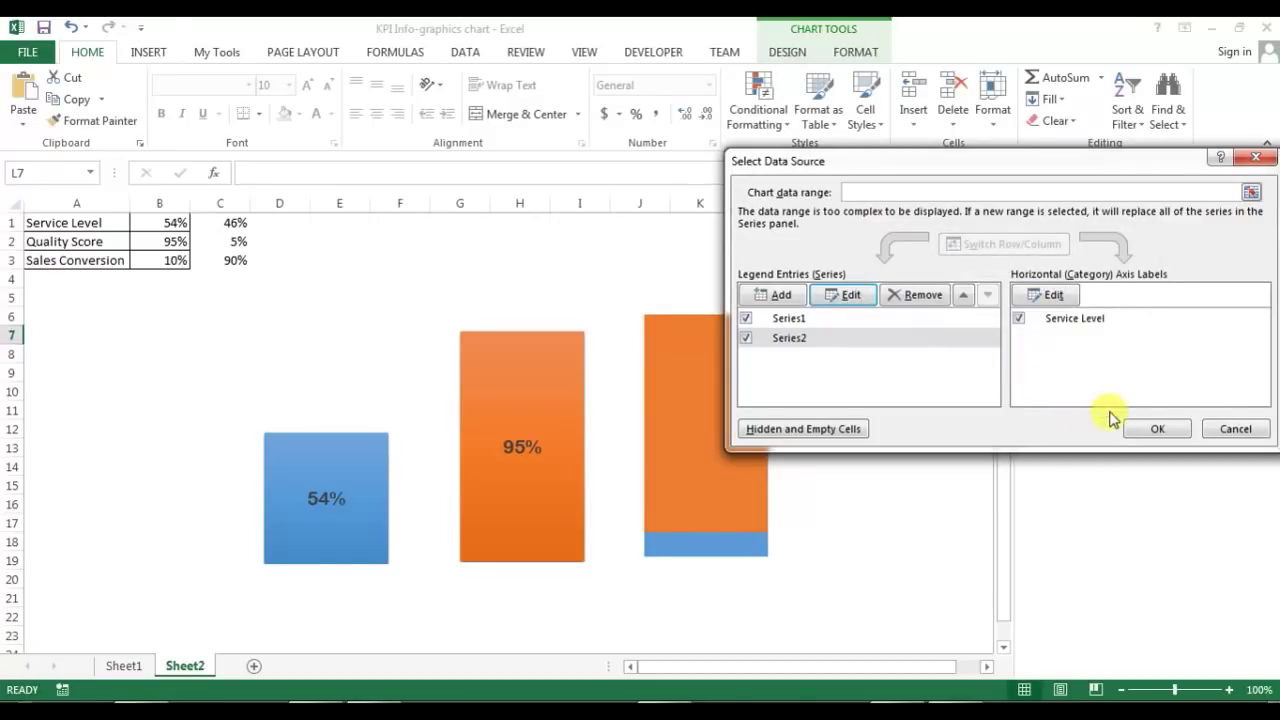
click(1149, 430)
Set the orange remainder segment of the third chart to no fill.
click(693, 386)
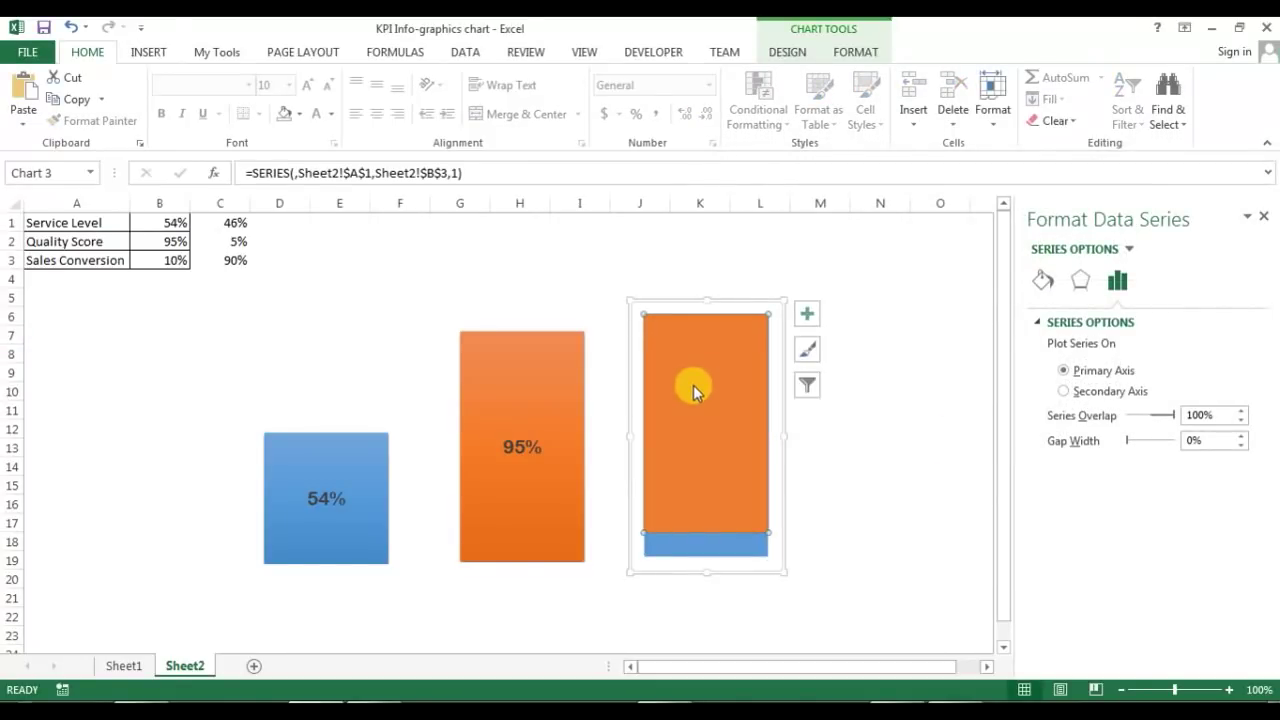
click(1041, 279)
click(1077, 356)
Apply the intense green gradient shape style to the small blue column of the third chart.
click(749, 548)
click(855, 51)
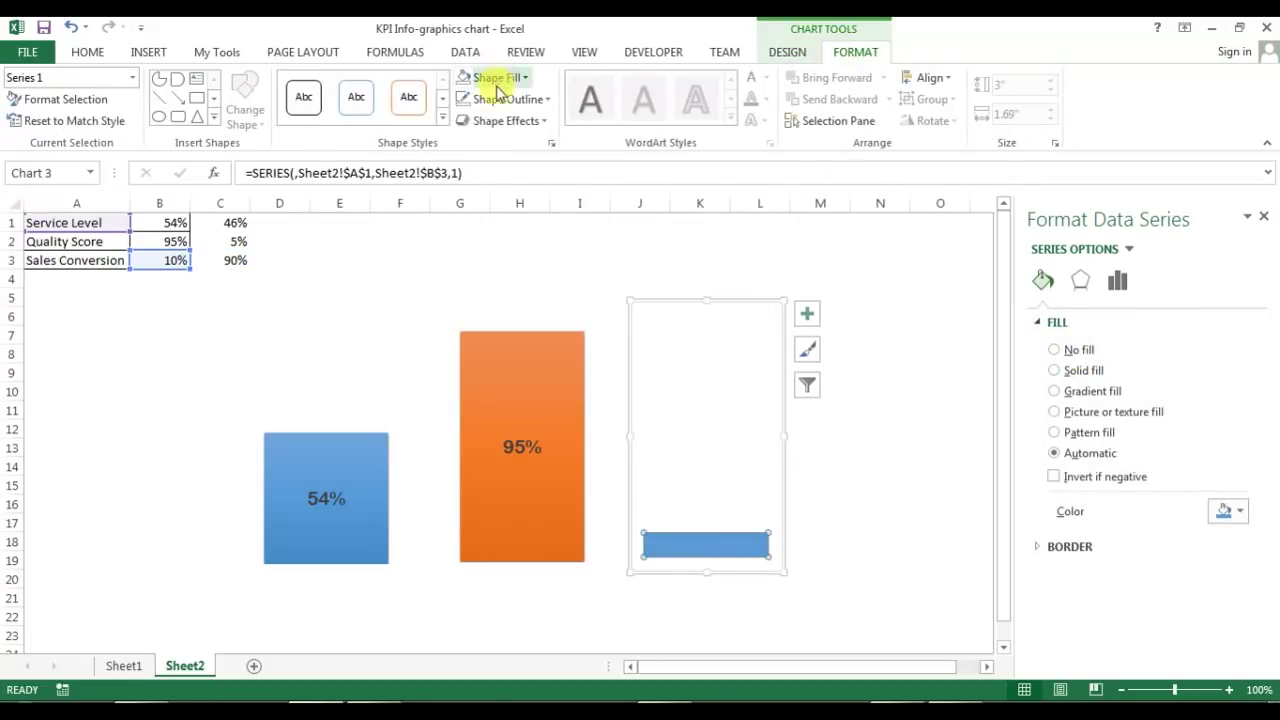
click(433, 117)
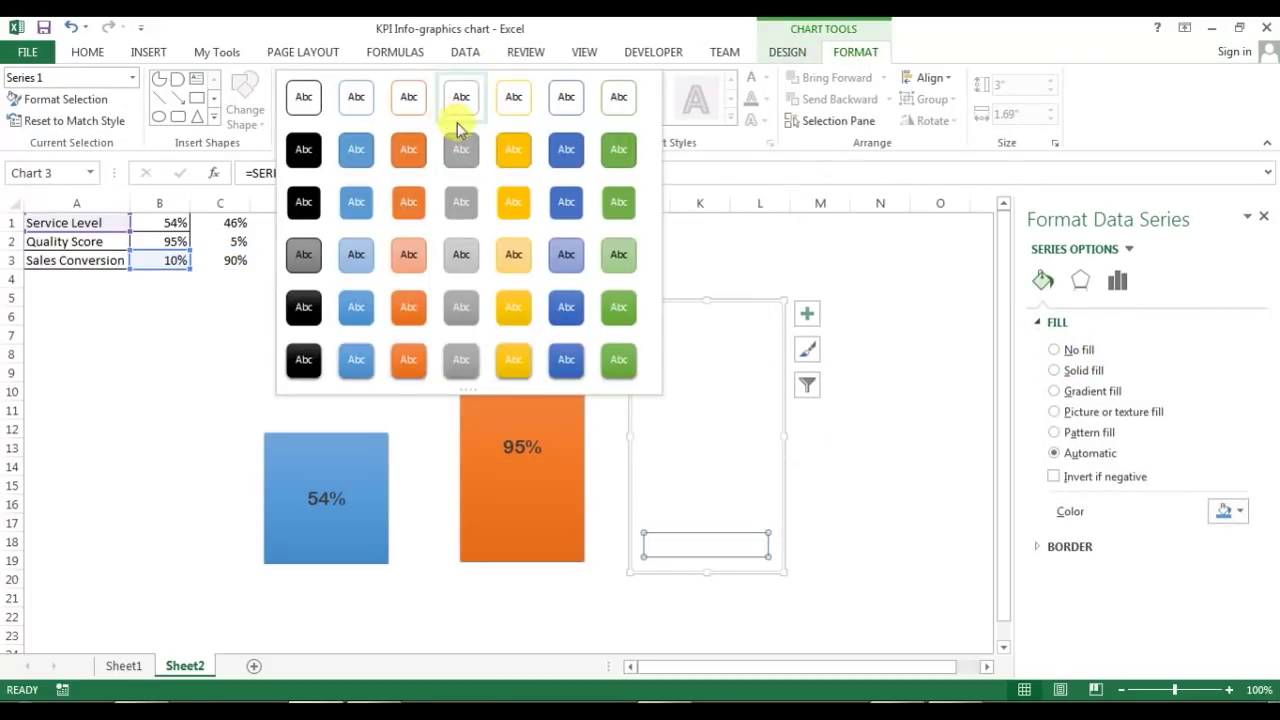
click(614, 372)
click(910, 524)
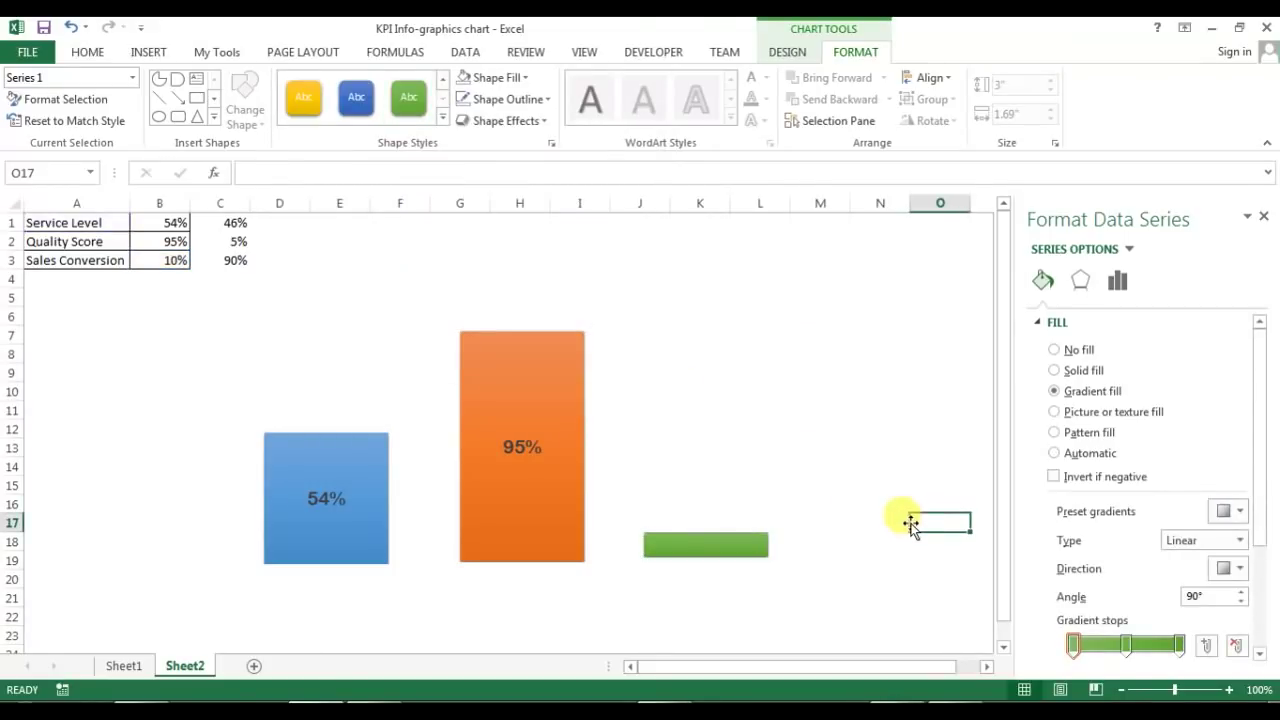
Add data labels to the green Sales Conversion column and select its percentage label.
click(716, 545)
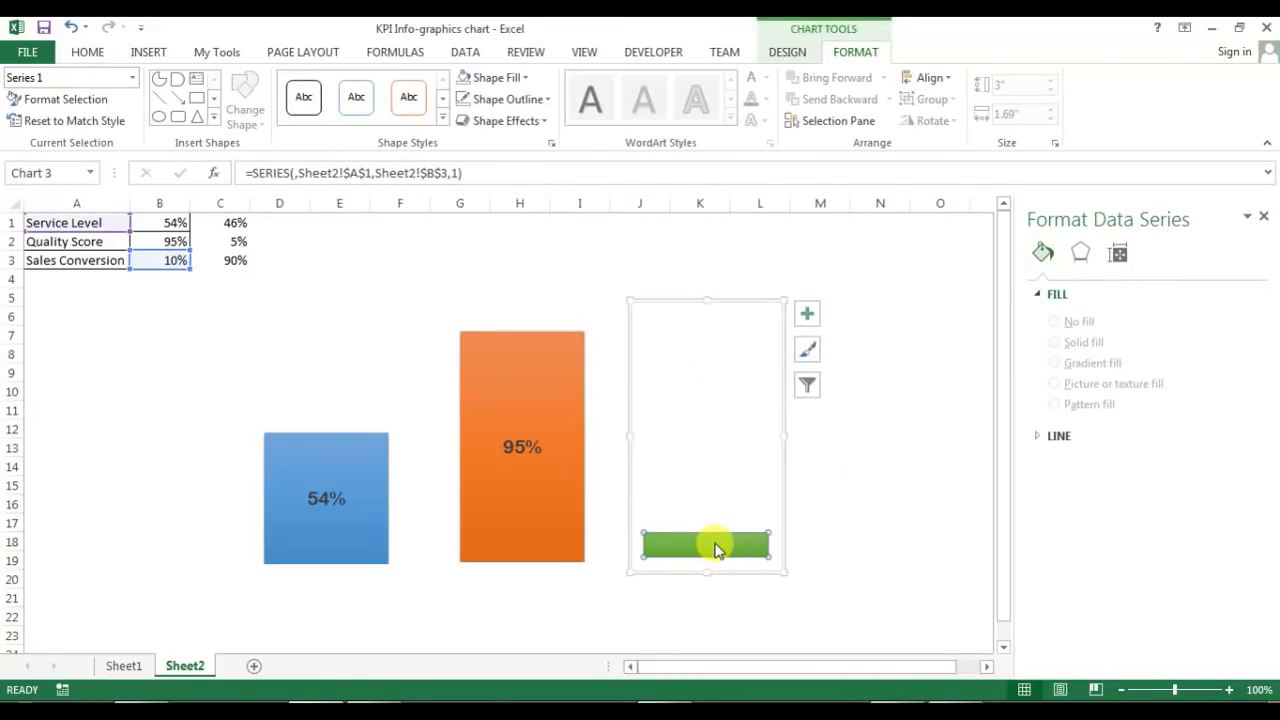
right_click(716, 548)
mouse_move(820, 485)
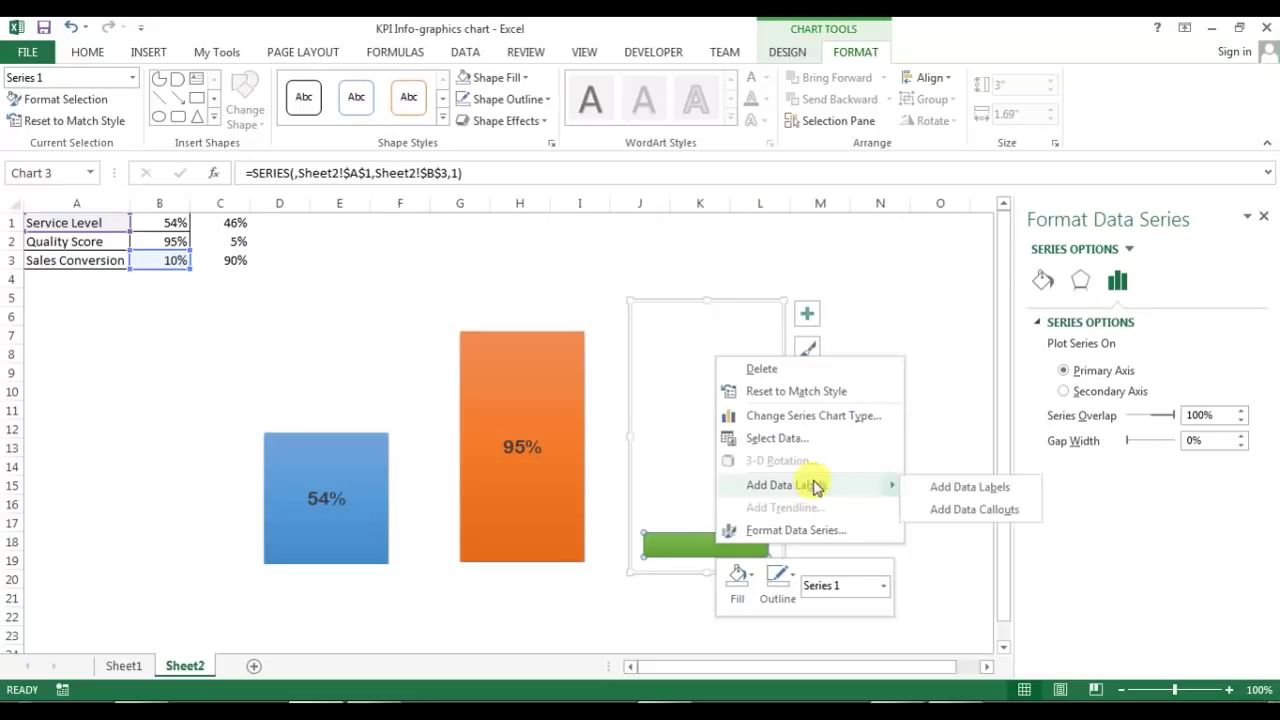
click(966, 489)
click(700, 544)
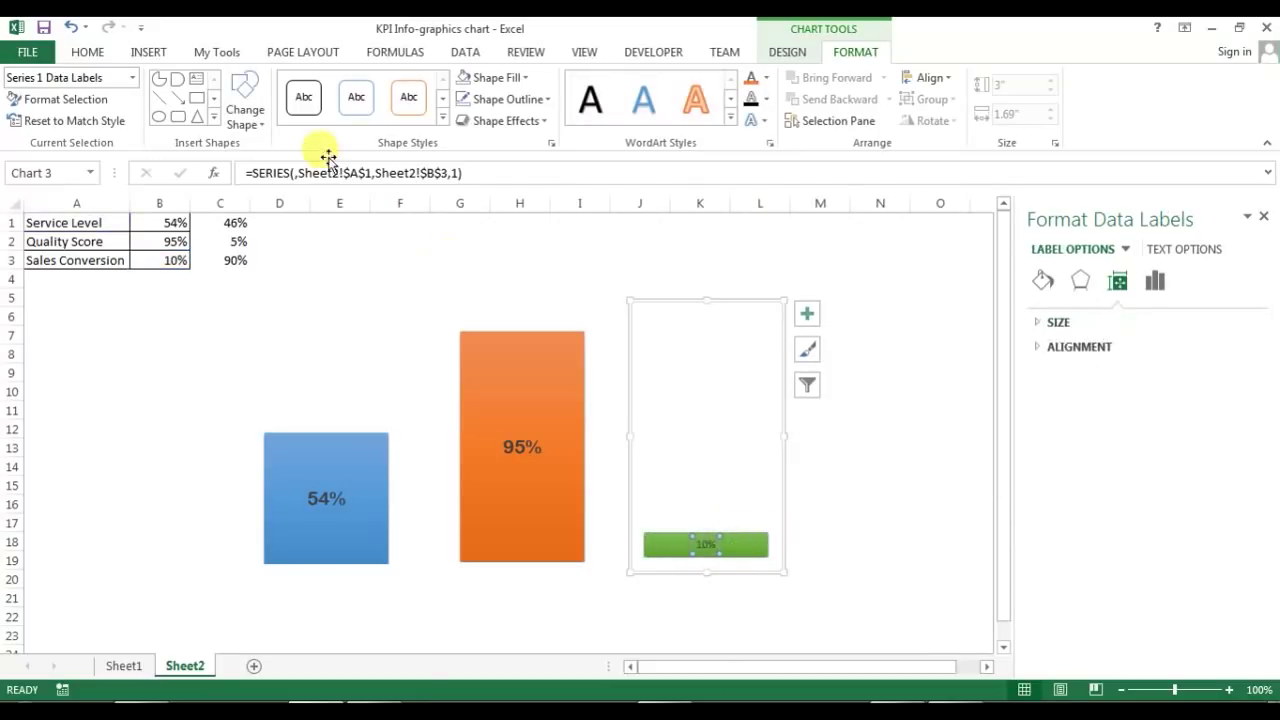
Format the green column's data label in Arial Rounded MT at size 15 and widen it to fit on one line.
click(88, 52)
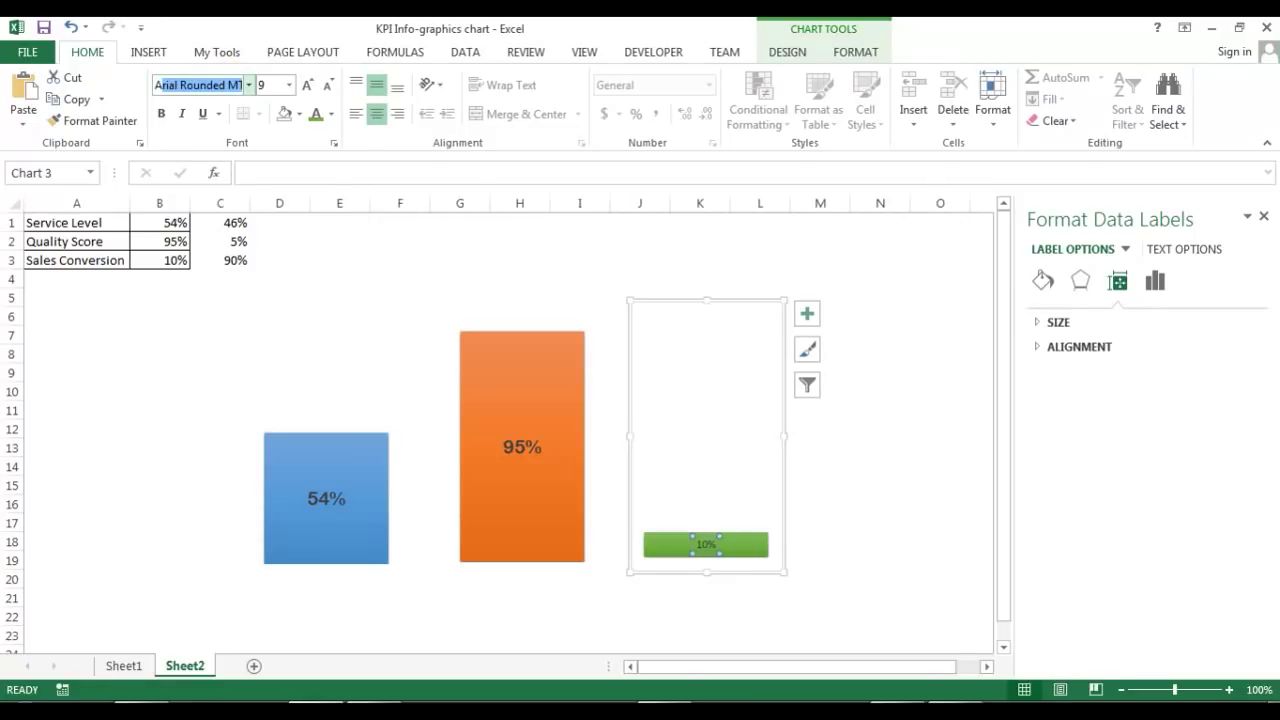
key(Return)
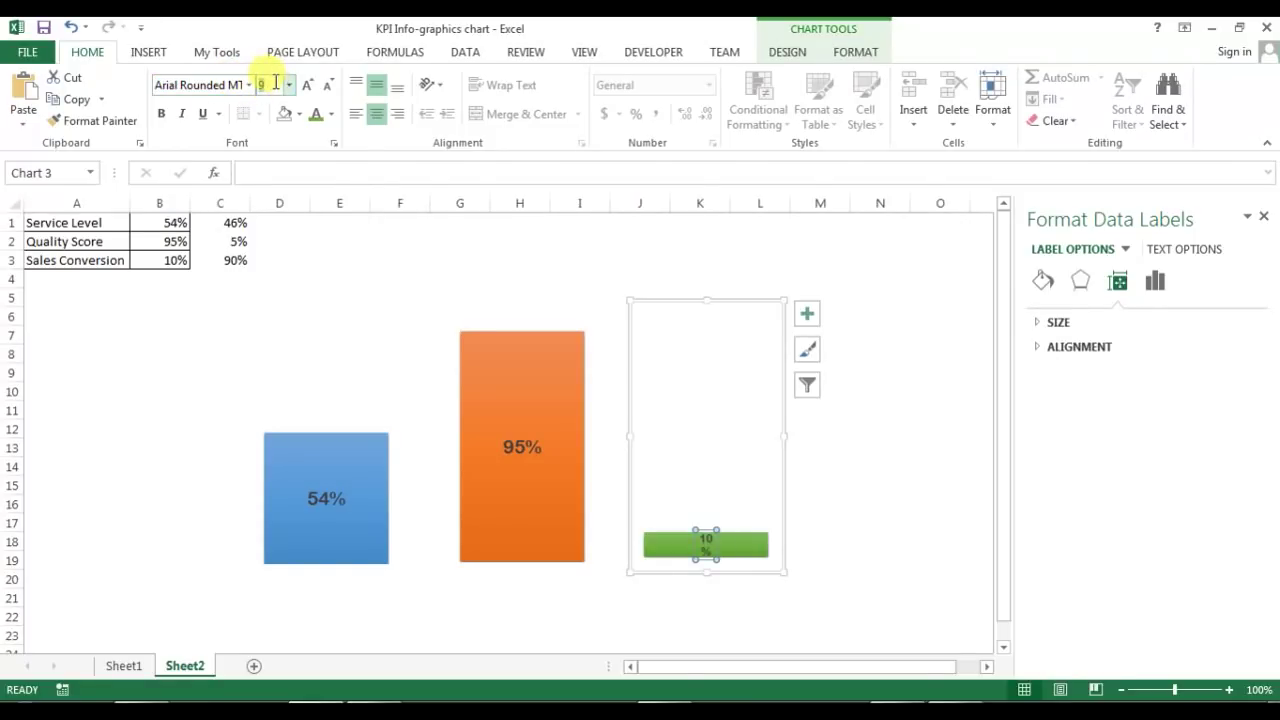
key(Return)
click(718, 543)
mouse_move(720, 541)
mouse_down()
mouse_move(748, 556)
mouse_move(714, 534)
mouse_move(741, 543)
mouse_up()
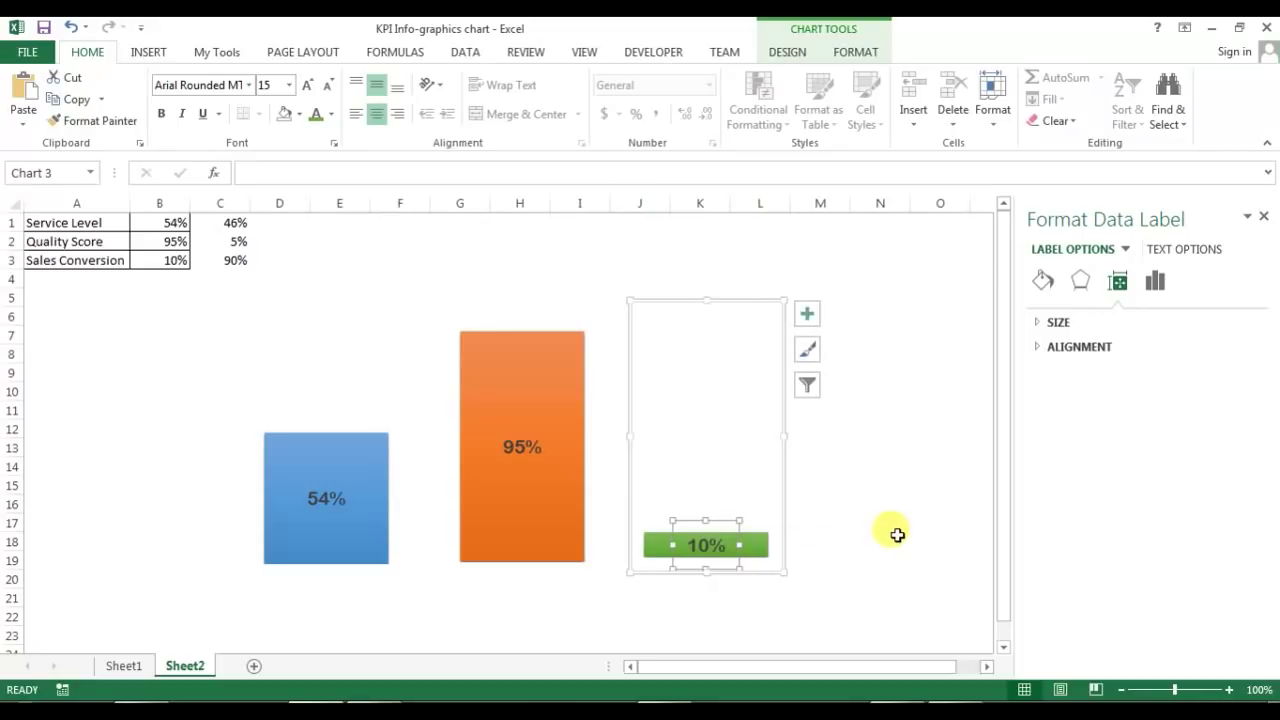
click(953, 437)
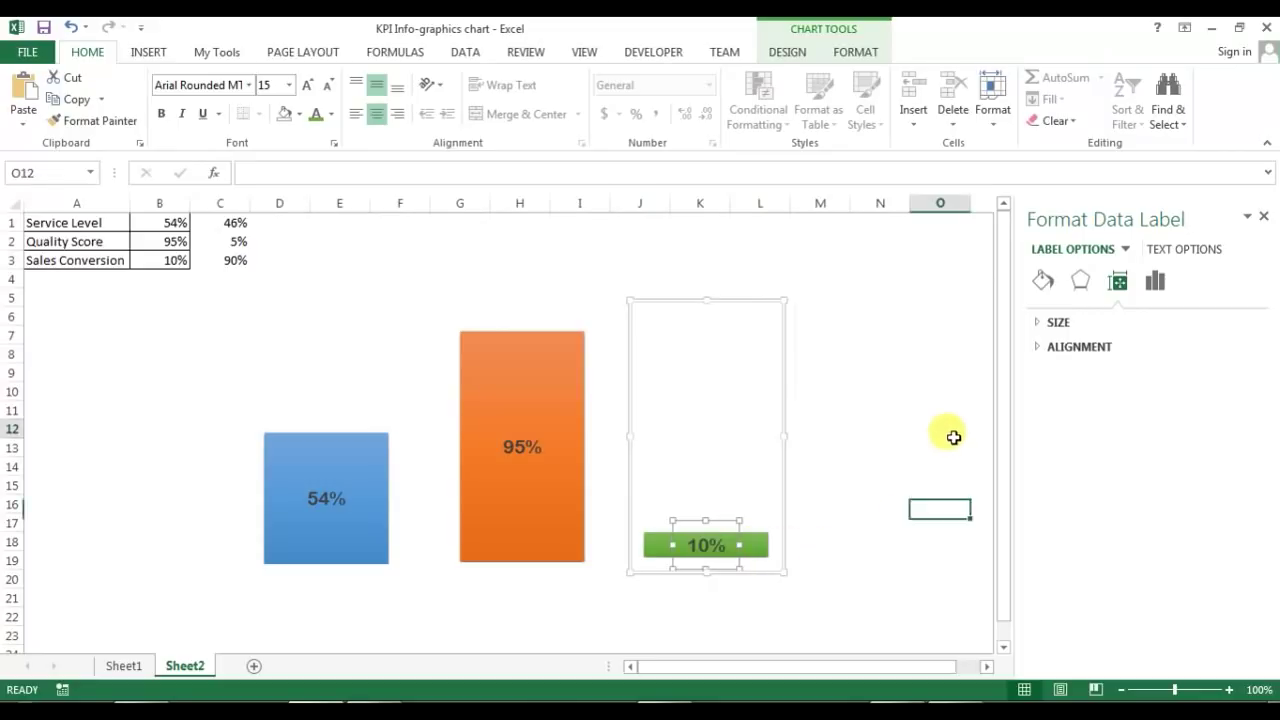
Set all three KPI percentages in cells B1:B3 to 100%.
click(237, 265)
click(163, 260)
drag(177, 220, 186, 262)
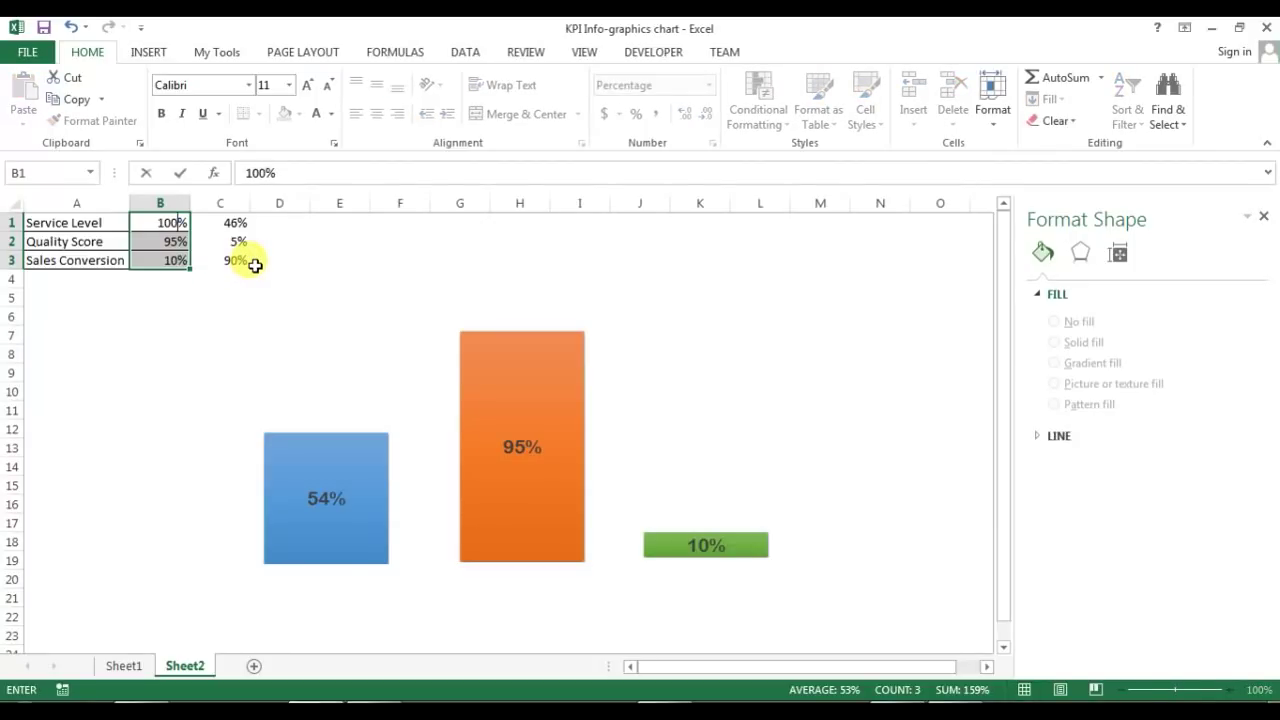
key(ctrl+shift+Return)
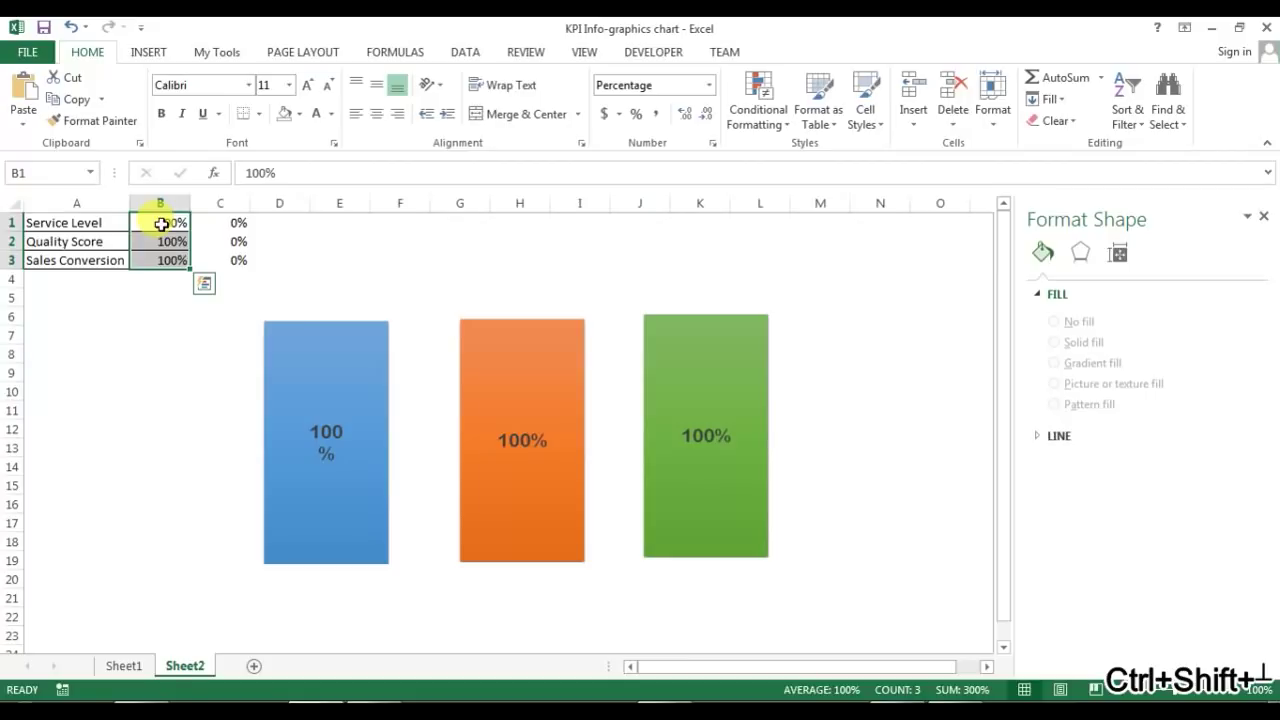
click(155, 279)
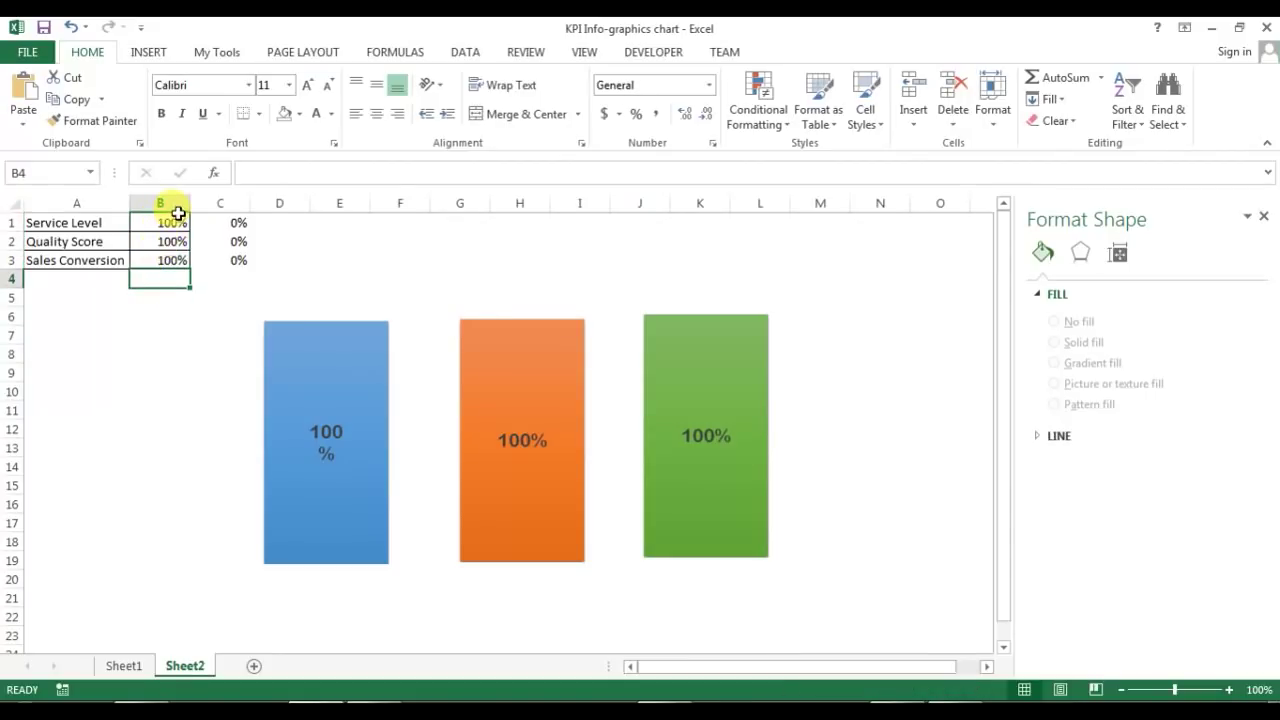
click(530, 332)
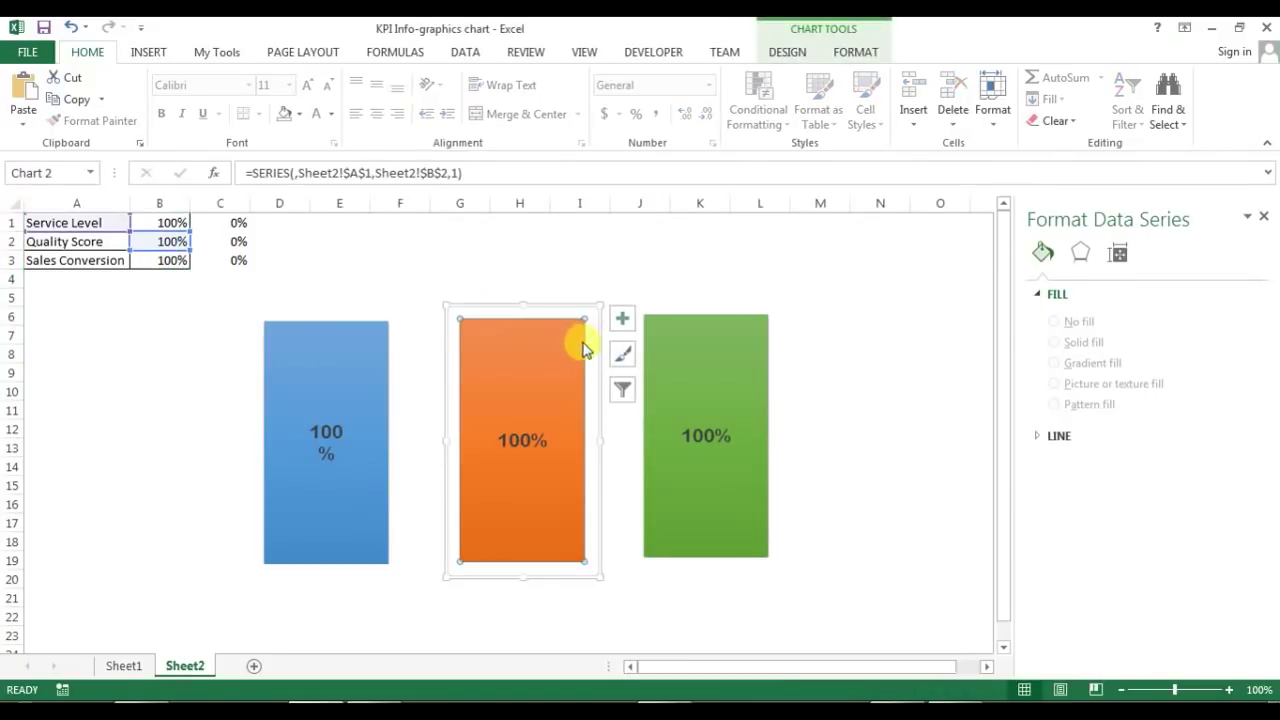
click(921, 372)
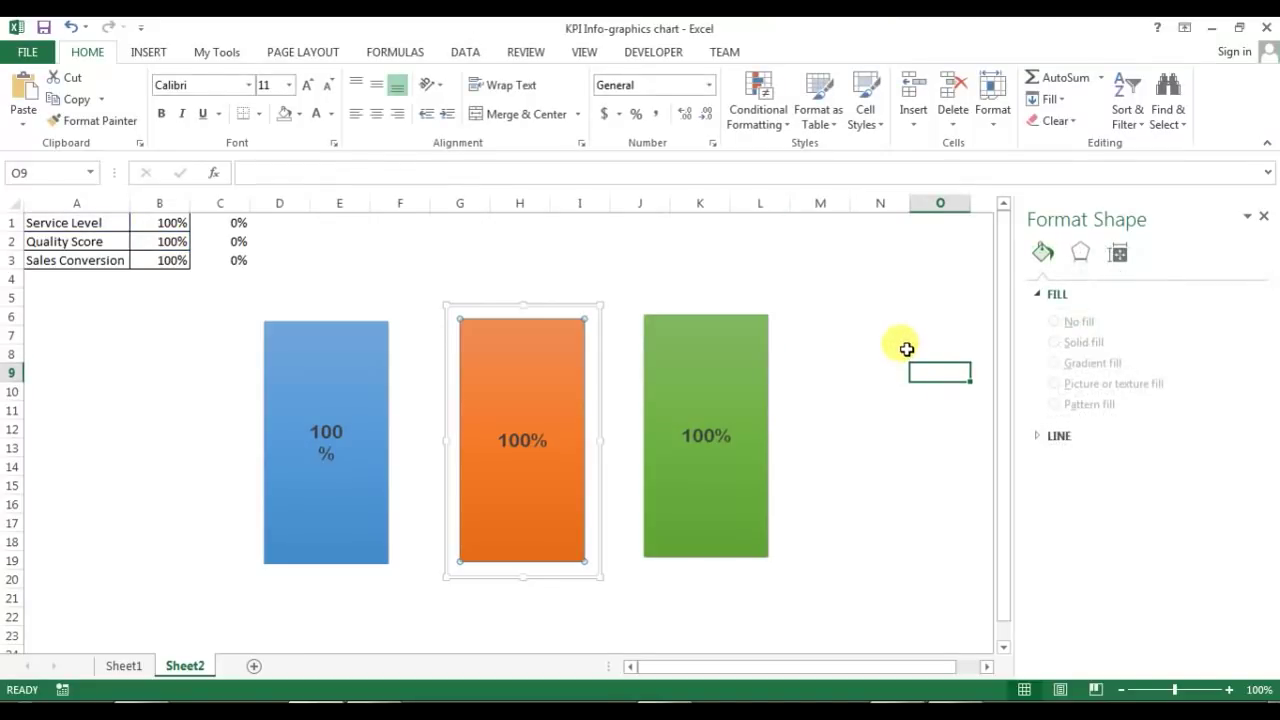
click(892, 283)
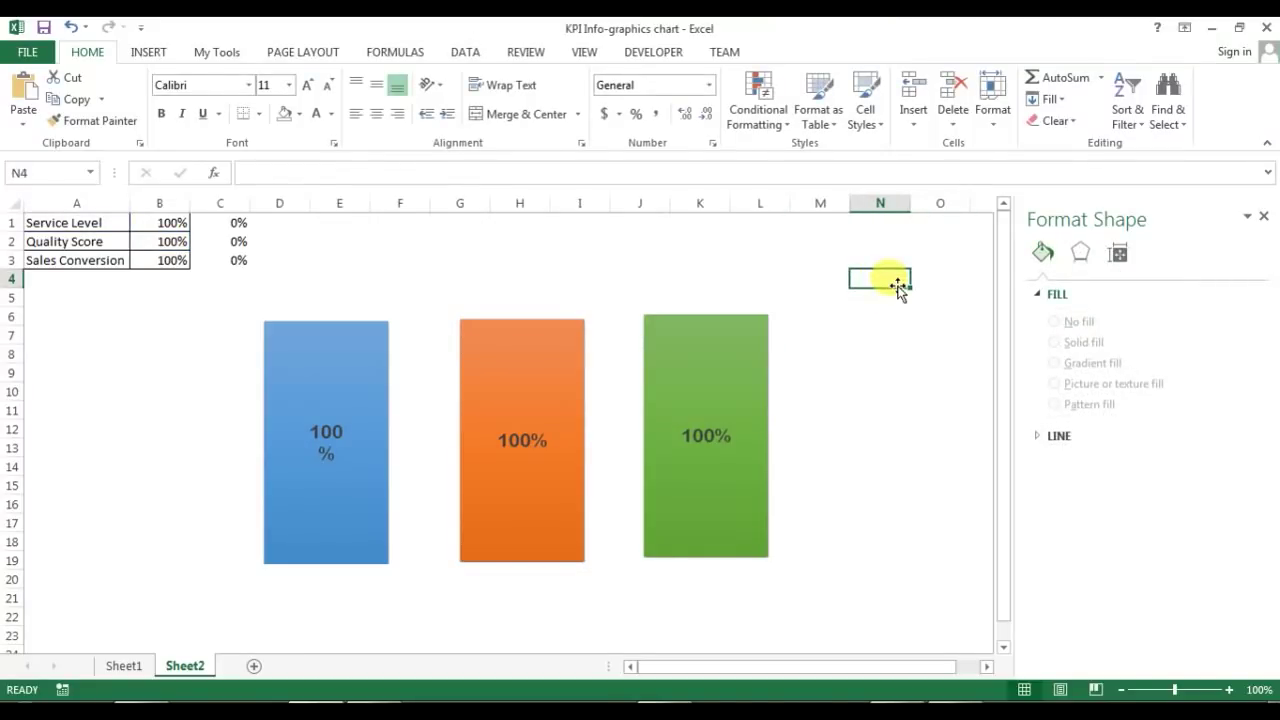
Widen the blue column's data label so its percentage fits on a single line.
click(318, 436)
click(340, 440)
click(352, 444)
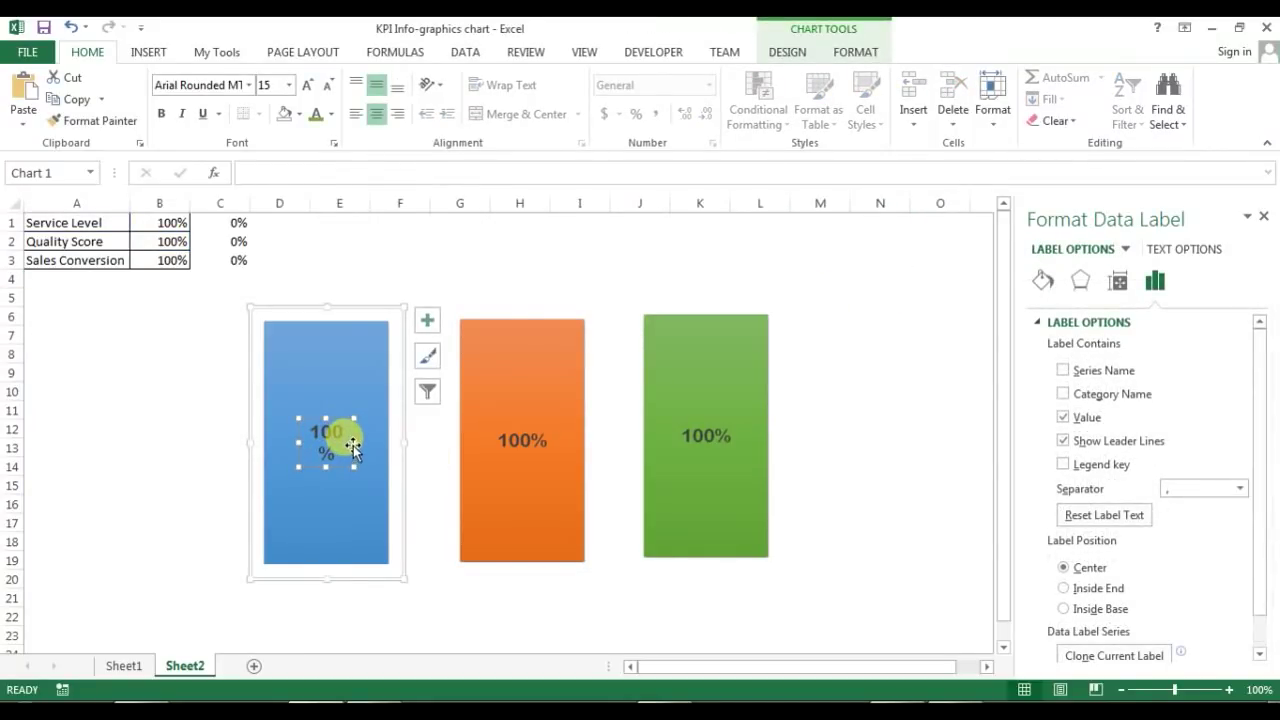
drag(352, 444, 360, 444)
click(757, 292)
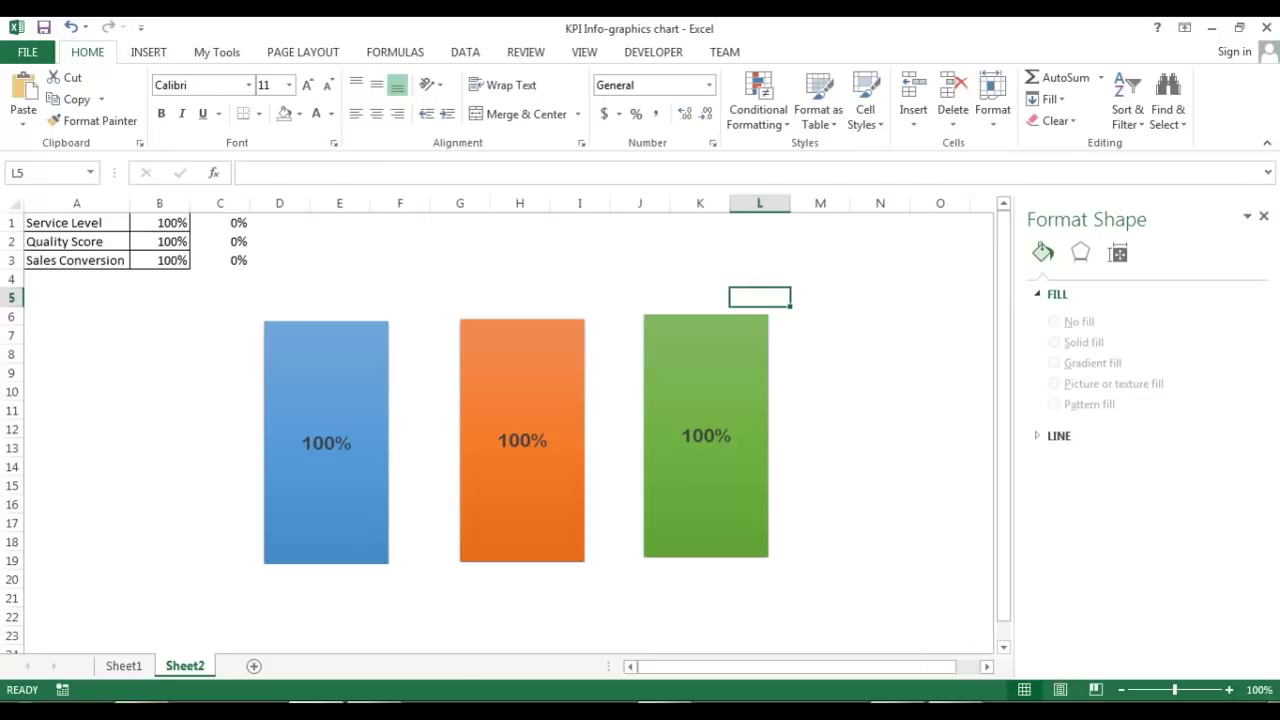
Switch to PowerPoint and draw an upright rectangle about 2.34" wide and 3.92" high on the blank slide.
click(983, 638)
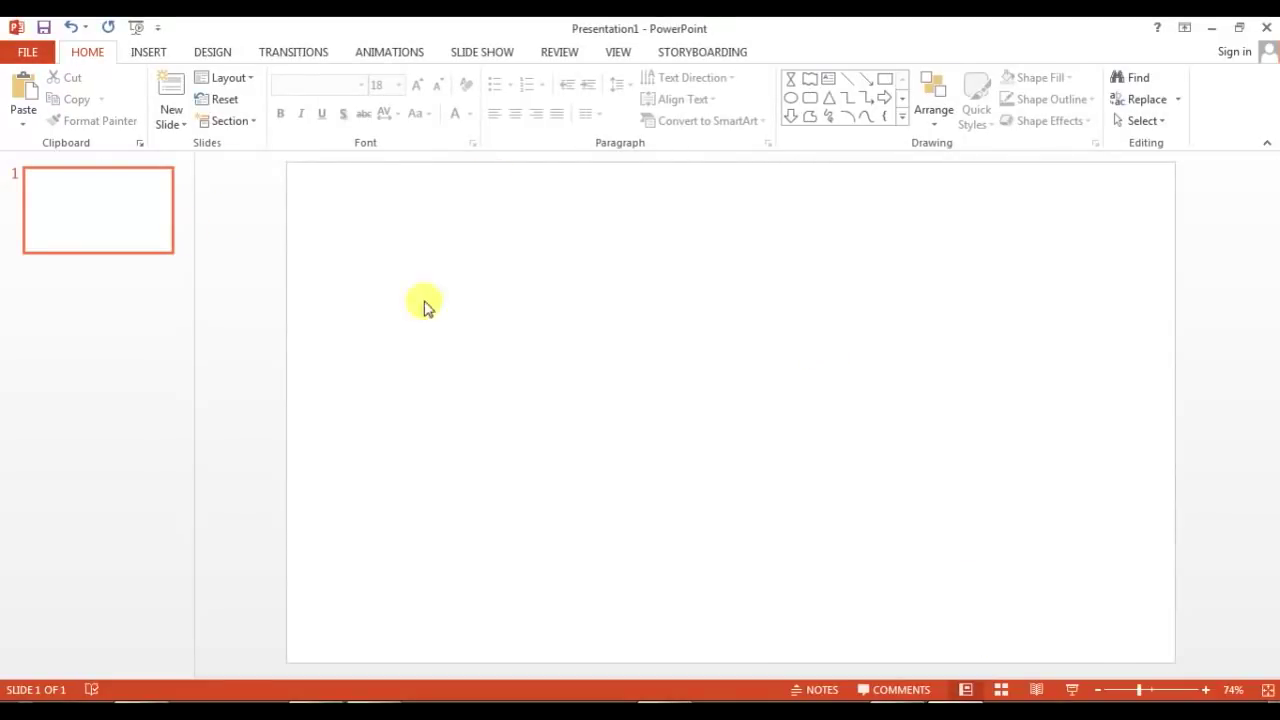
click(148, 51)
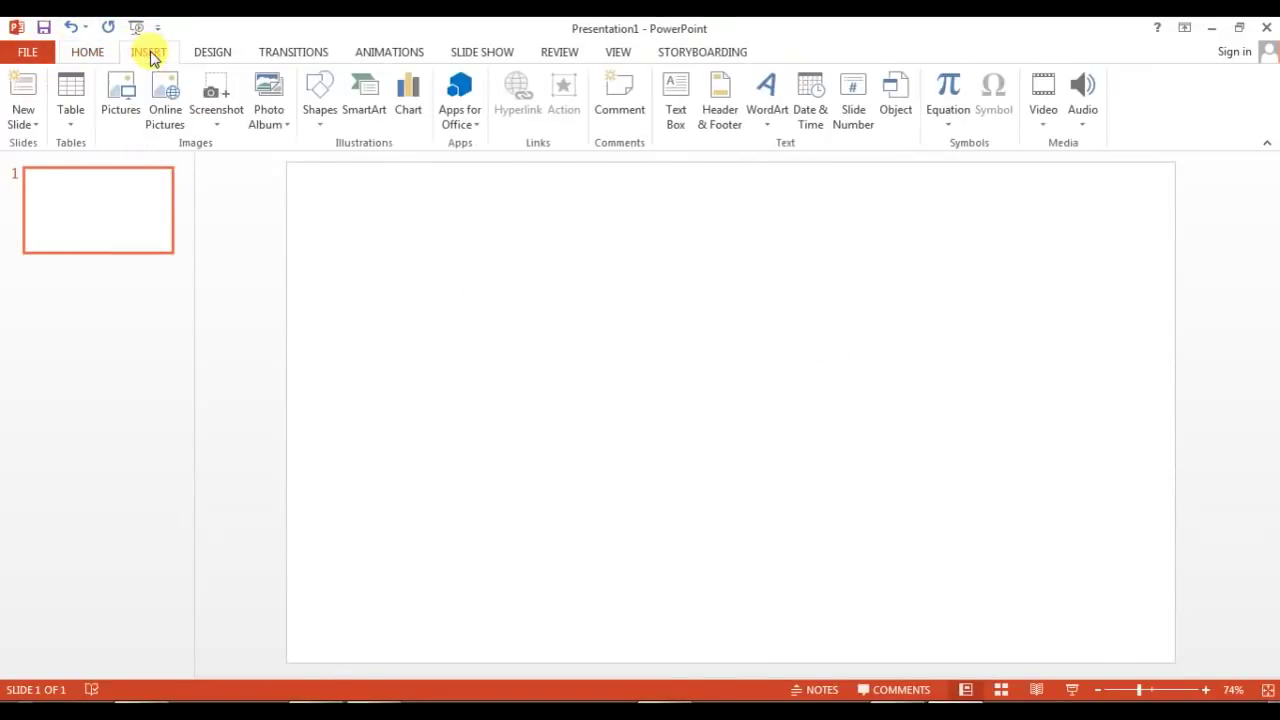
click(322, 120)
click(406, 177)
mouse_move(428, 218)
mouse_down()
mouse_move(462, 310)
mouse_move(584, 477)
mouse_up()
click(649, 294)
Draw a Double Wave shape about 3.01" wide and 1" high beside the rectangle.
click(163, 58)
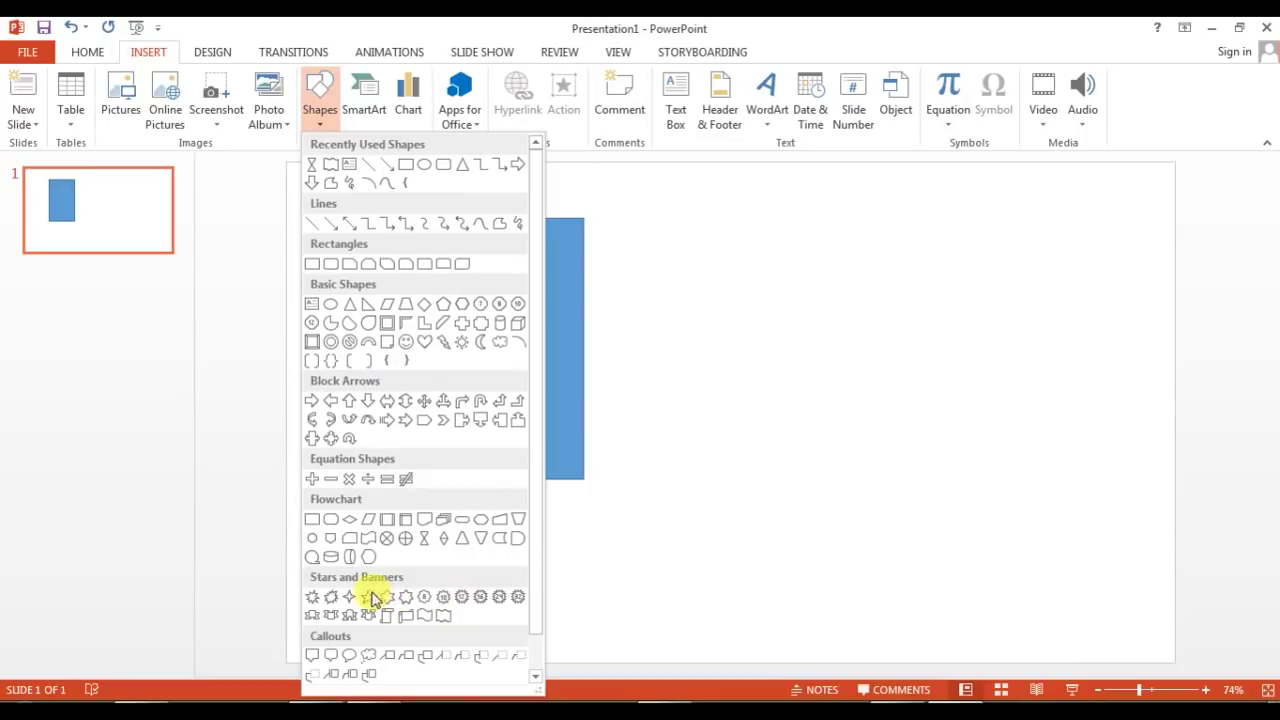
click(445, 617)
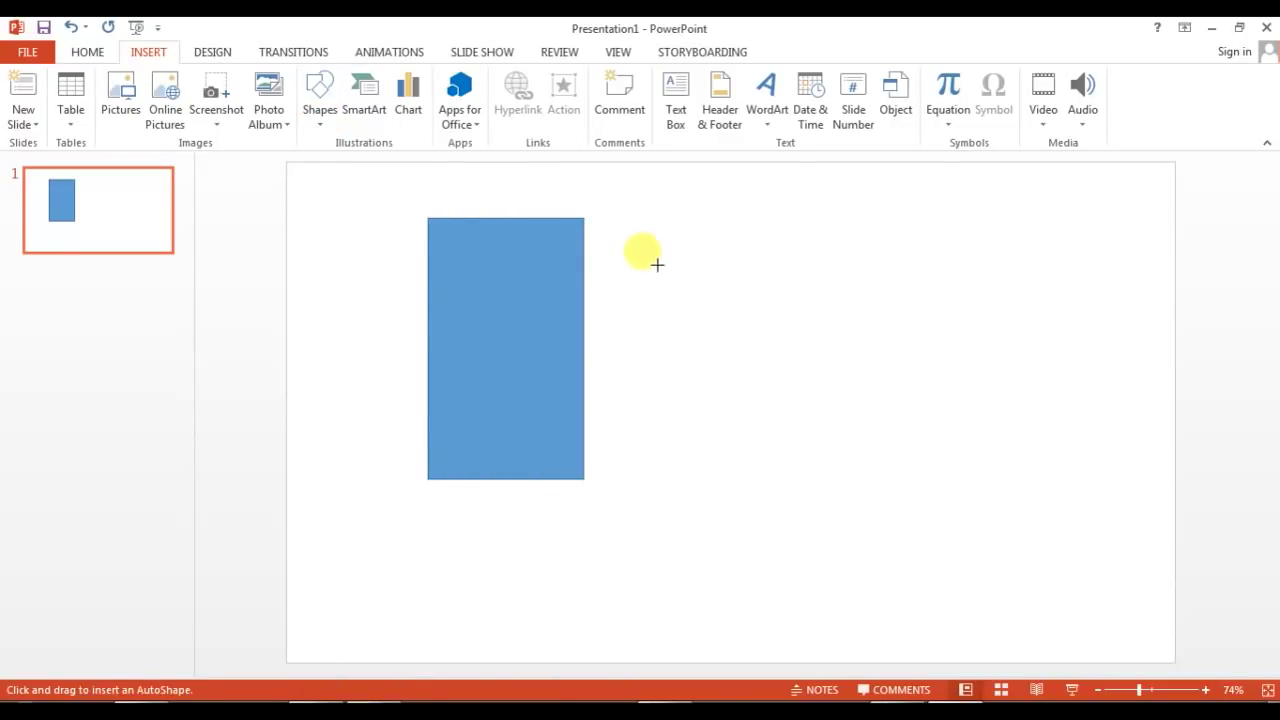
mouse_move(656, 250)
mouse_down()
mouse_move(724, 317)
mouse_move(858, 284)
mouse_up()
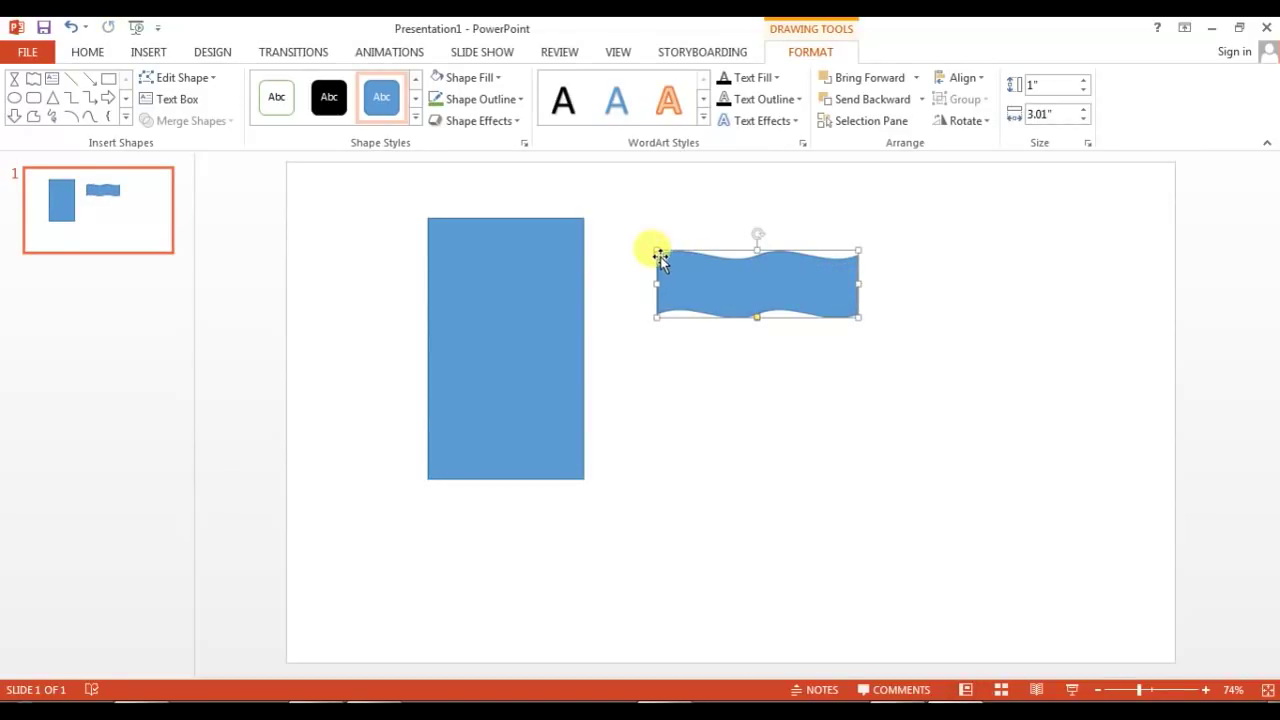
Deepen the curves of the double wave and undo the sideways skew of its lower edge.
drag(658, 260, 634, 277)
mouse_move(757, 320)
mouse_down()
mouse_move(794, 320)
mouse_move(766, 331)
mouse_up()
key(ctrl+z)
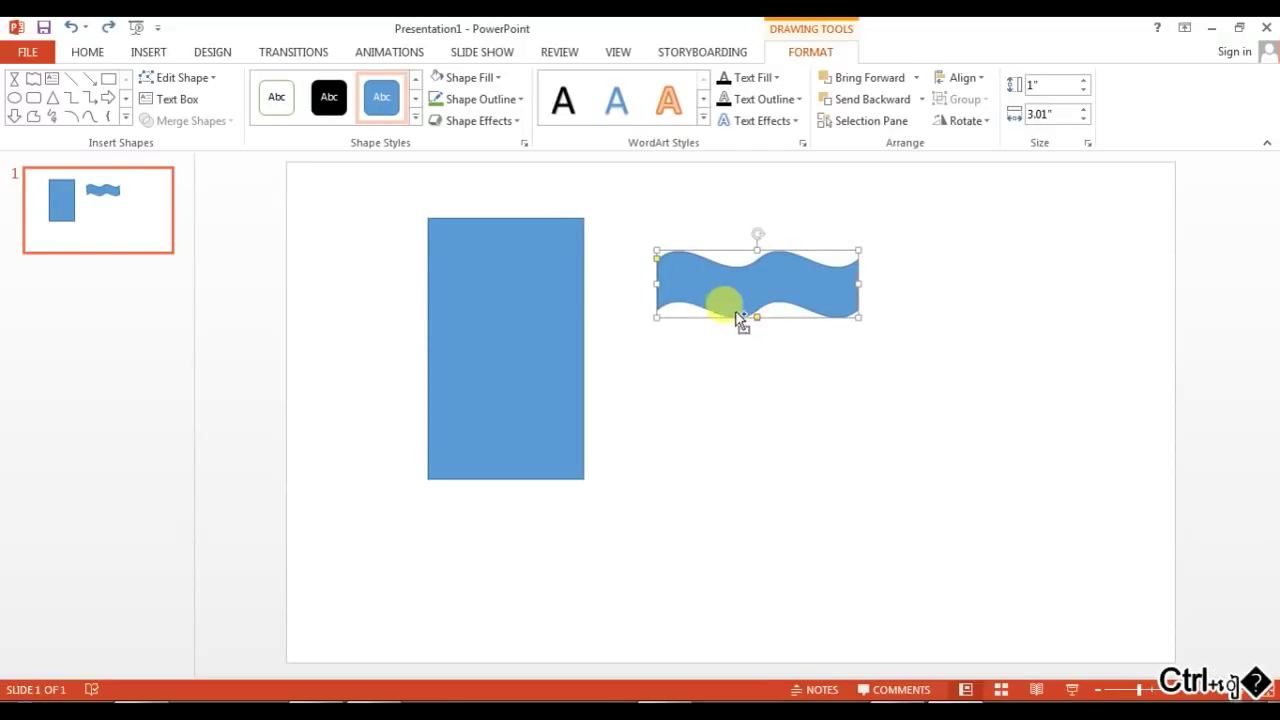
drag(659, 266, 658, 264)
click(857, 354)
Rotate the double wave right by 90° and place it in the middle of the blue rectangle.
click(771, 277)
click(967, 121)
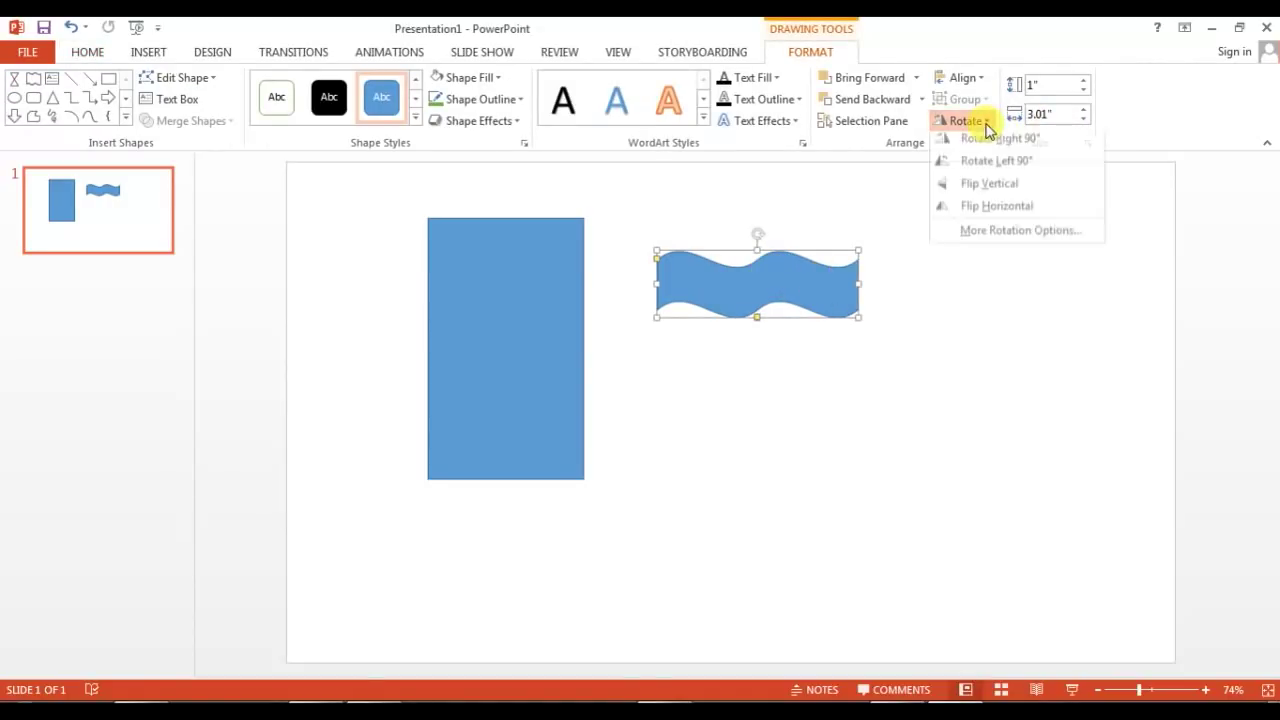
click(1003, 141)
drag(754, 272, 508, 338)
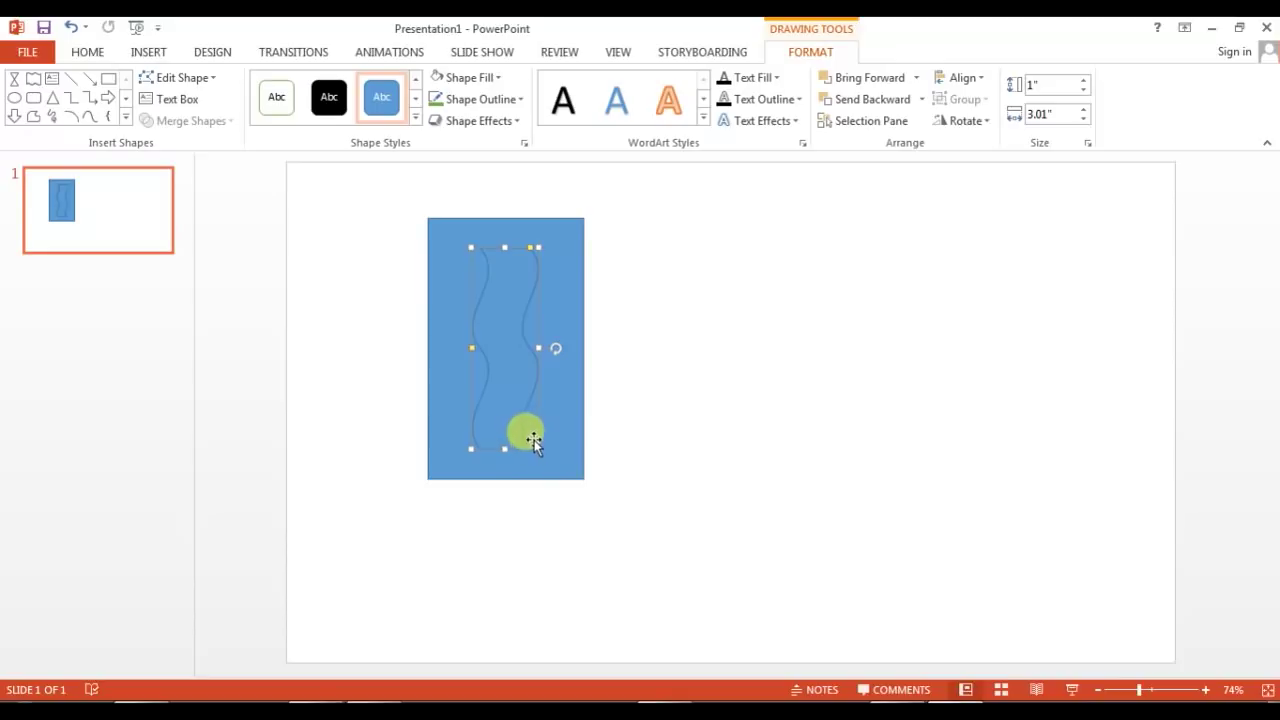
Merge the double wave and the rectangle with Combine to cut a wavy opening in the rectangle.
click(508, 368)
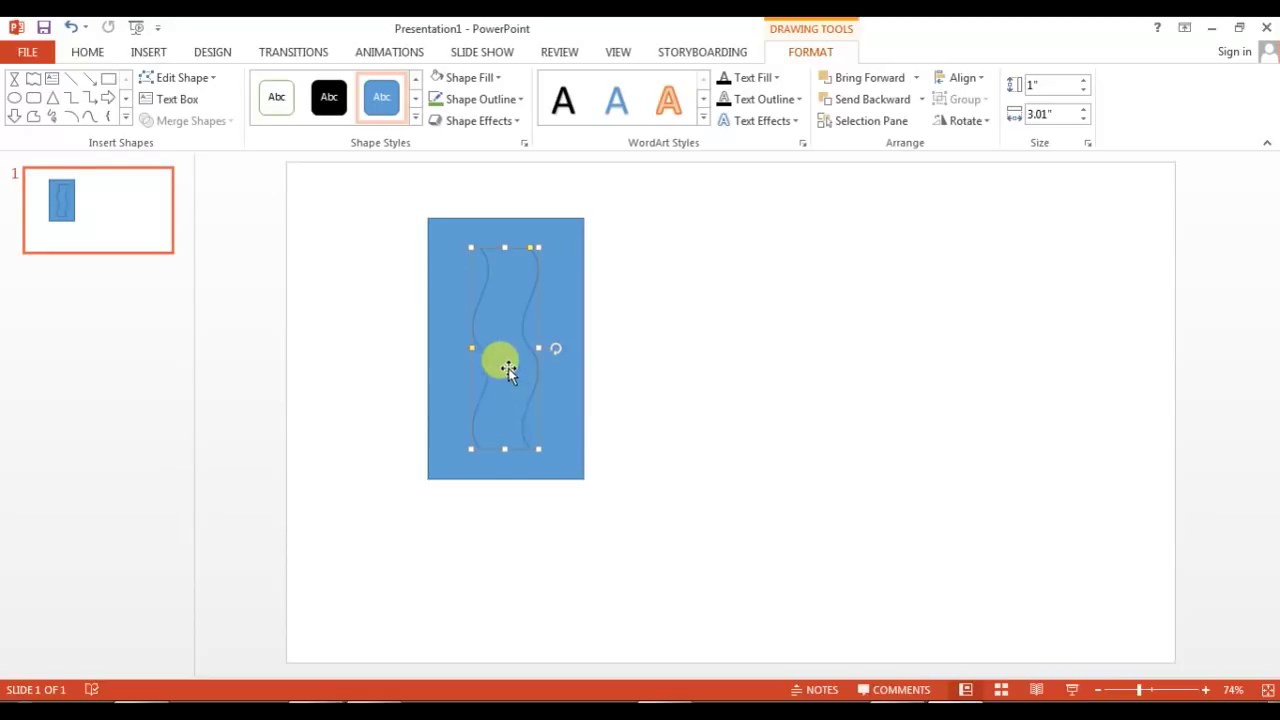
ctrl+click(572, 280)
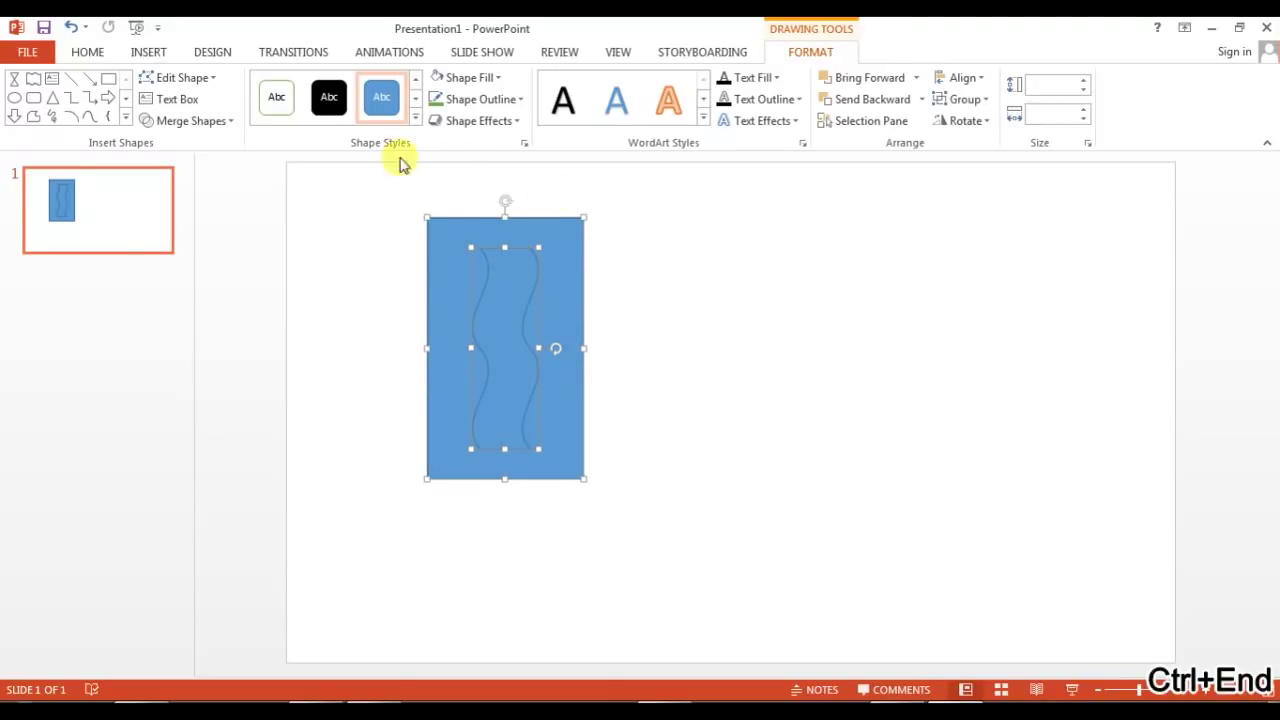
click(219, 124)
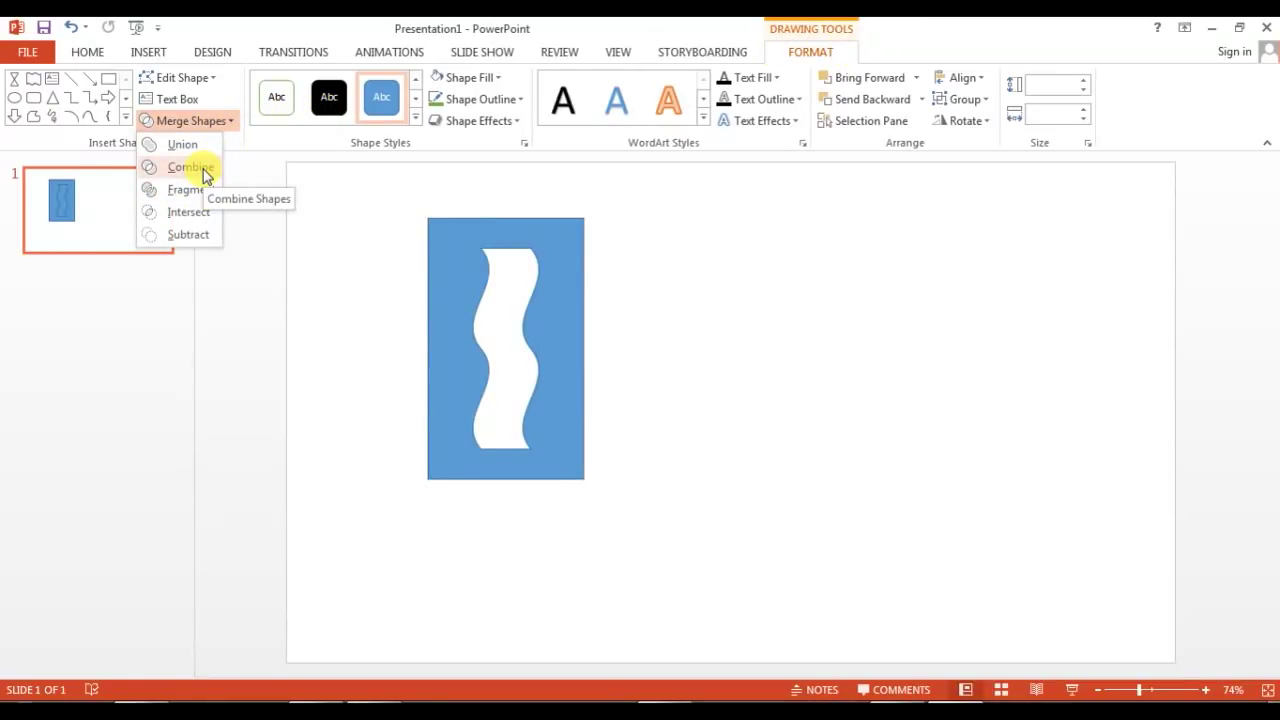
click(205, 171)
click(1034, 337)
Give the rectangle with the wavy opening a white fill and a blue theme-colour outline.
click(571, 252)
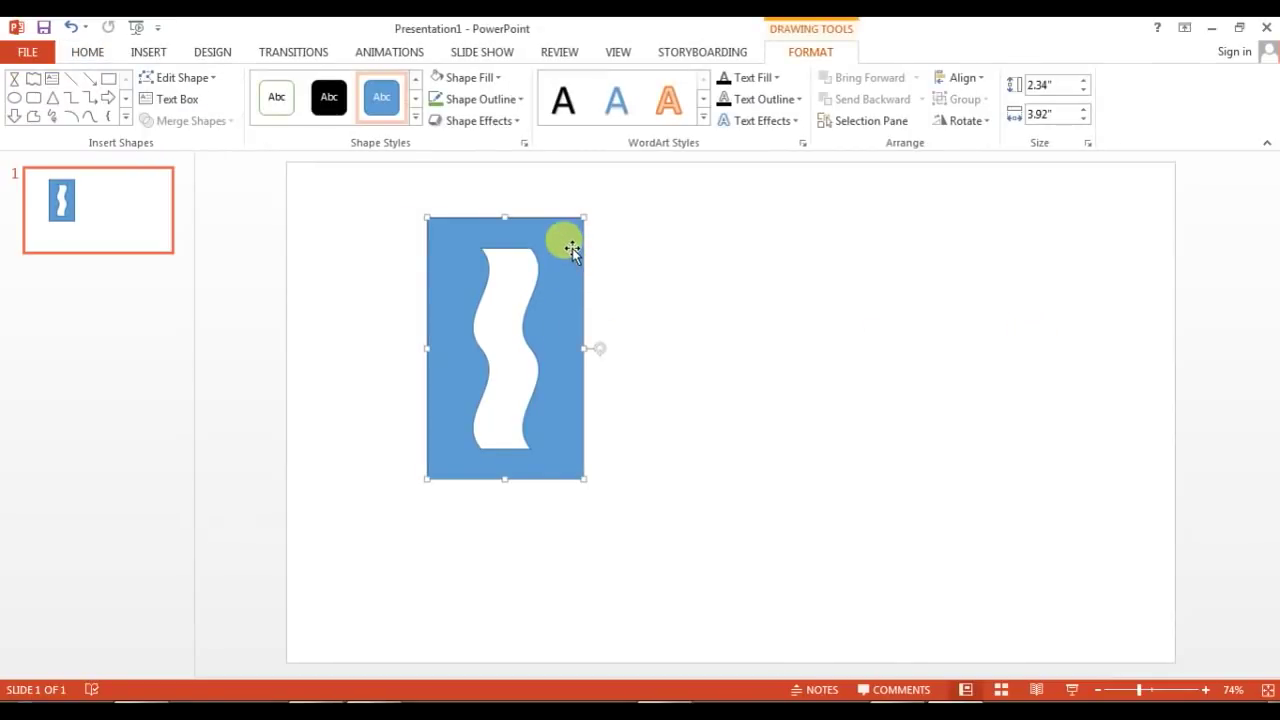
click(476, 85)
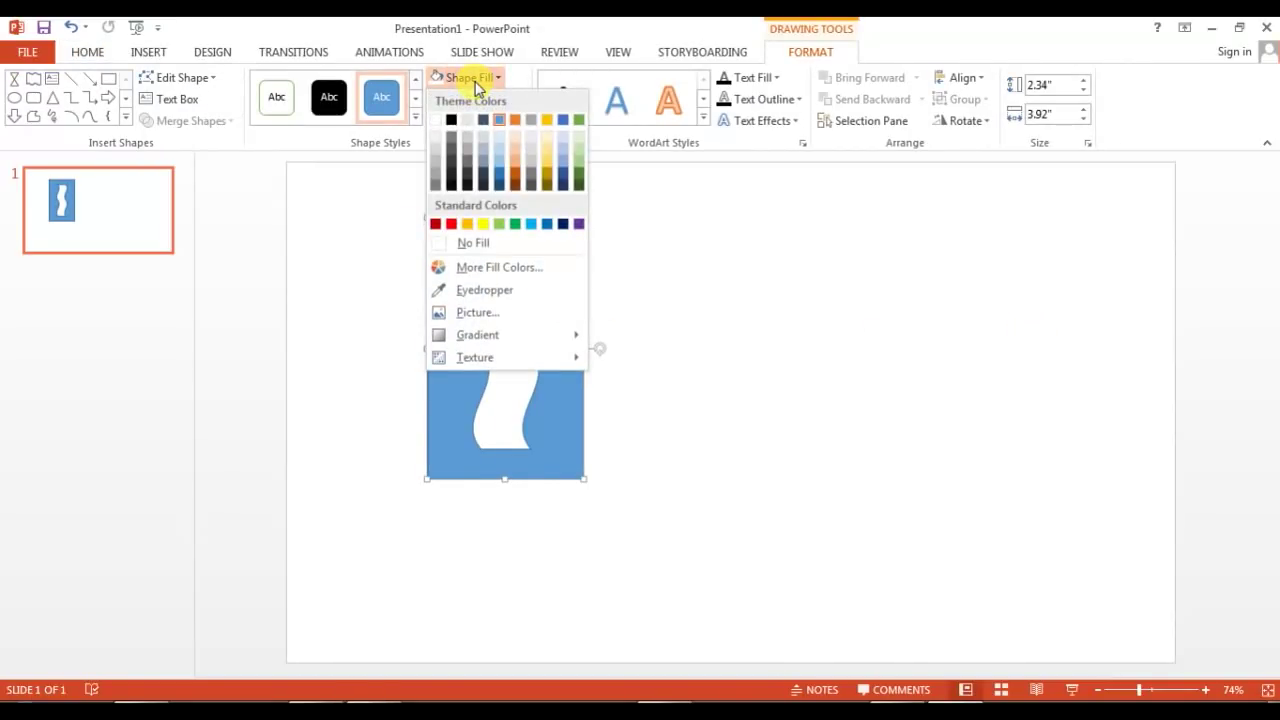
click(438, 120)
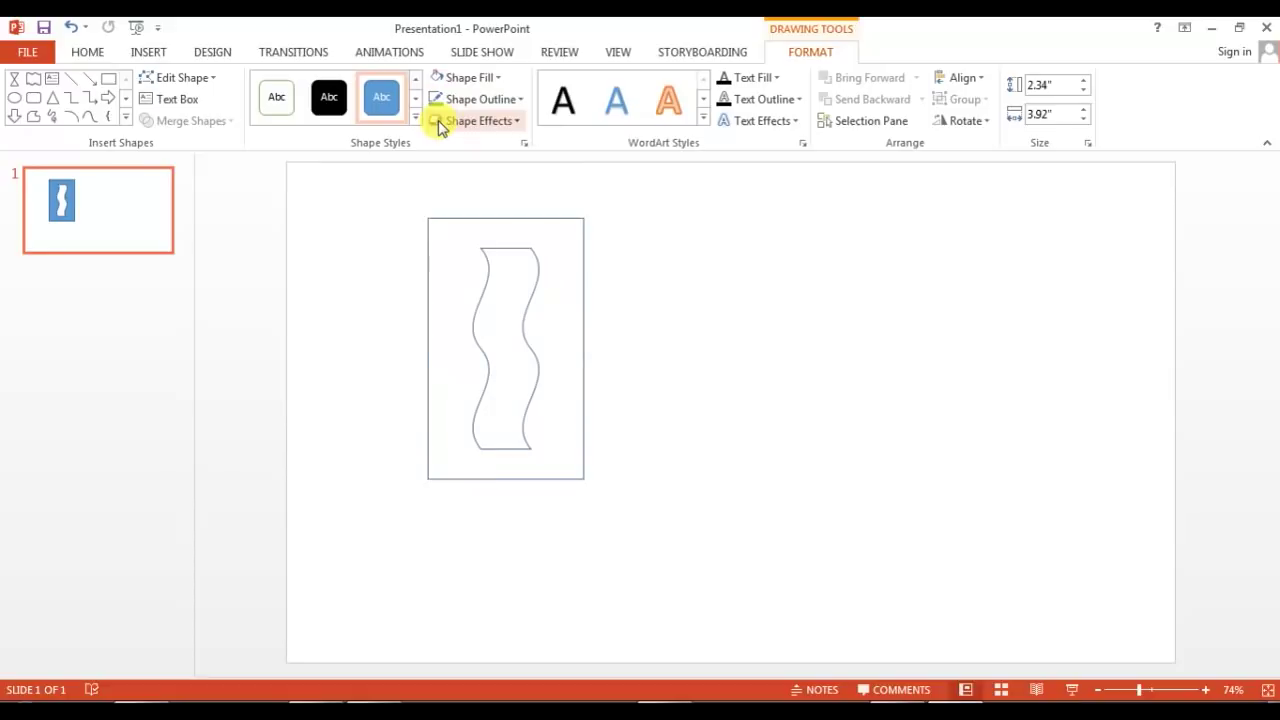
click(516, 104)
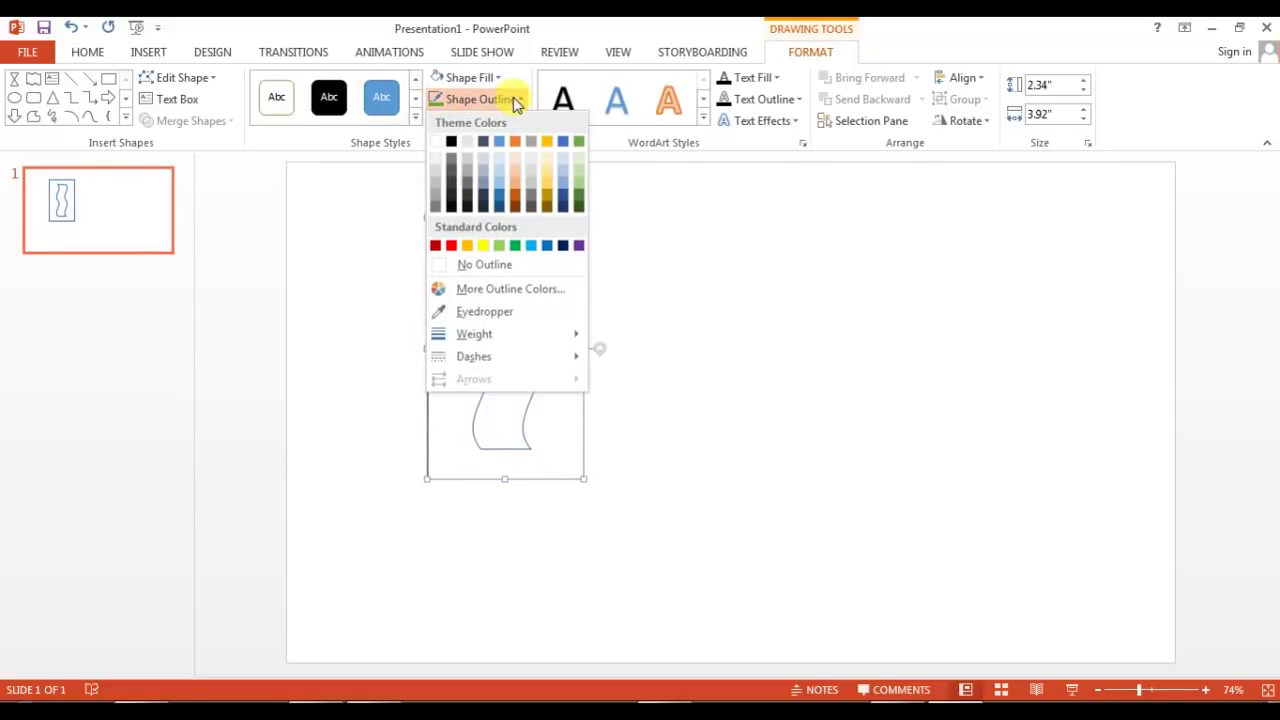
click(501, 141)
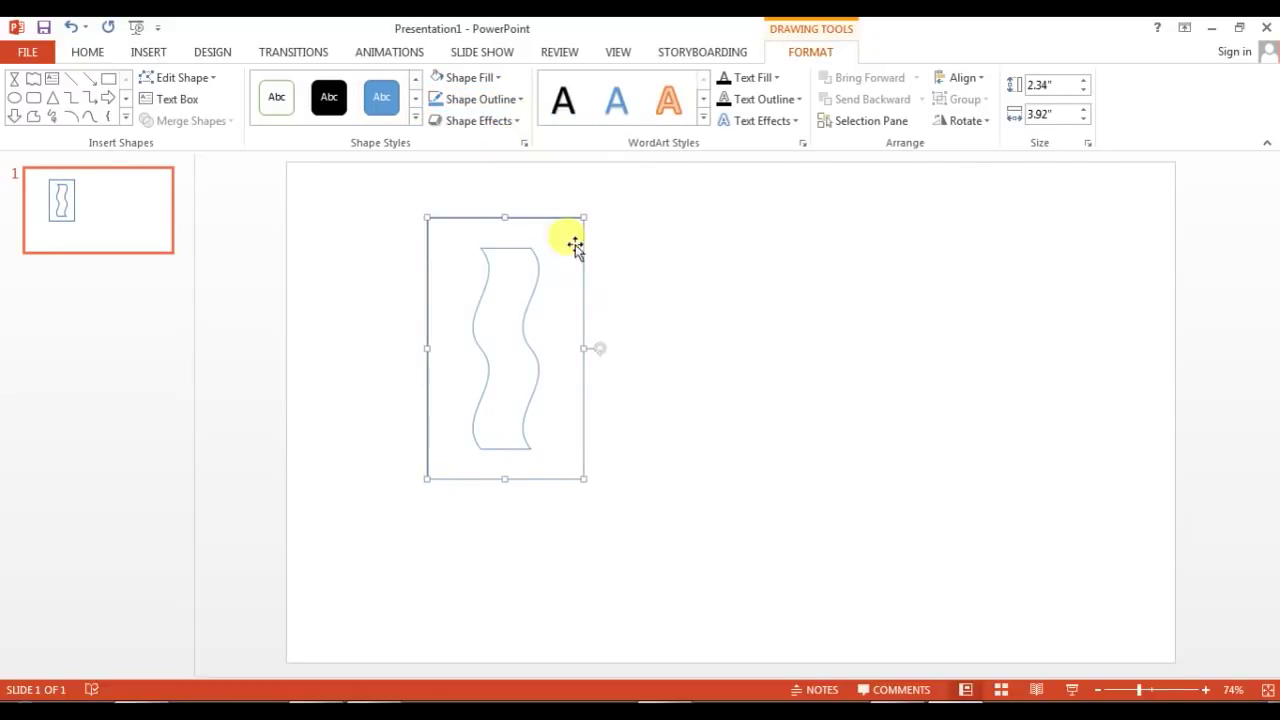
Copy the white frame with the wavy opening into Excel's Sheet2 as a picture at cell M2 and switch back to PowerPoint.
key(ctrl+End)
key(ctrl+shift+g)
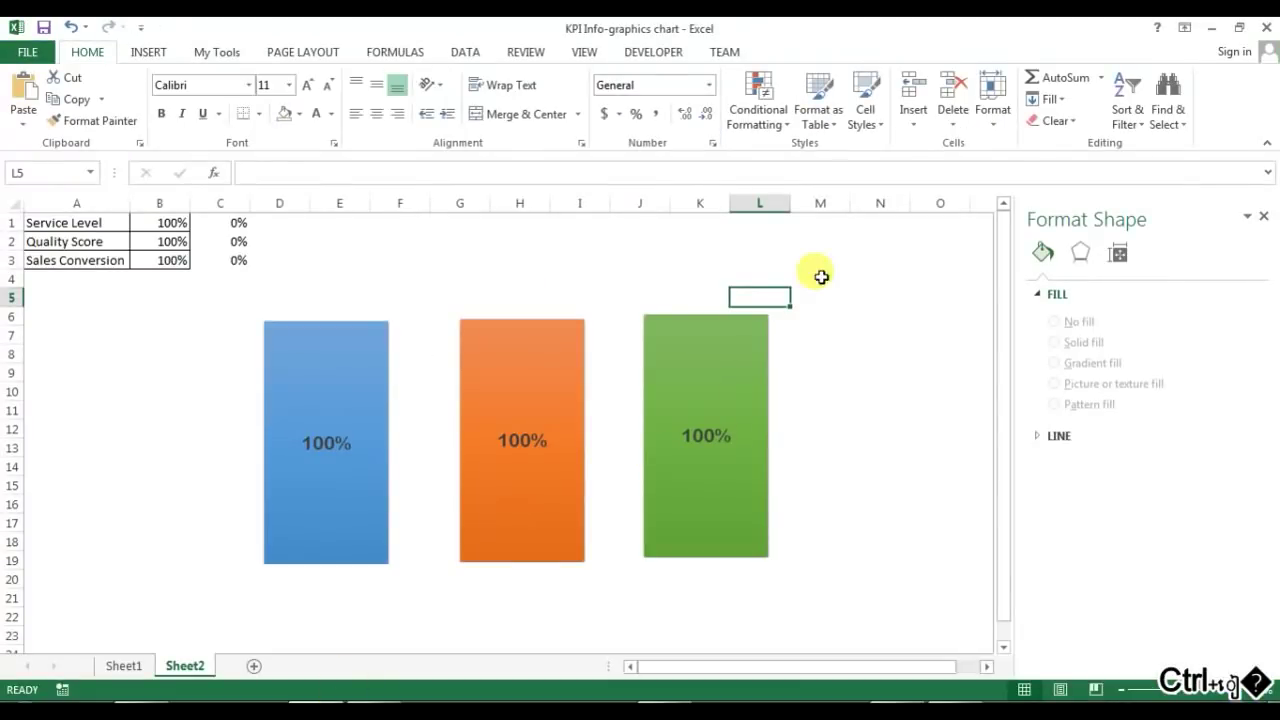
right_click(845, 242)
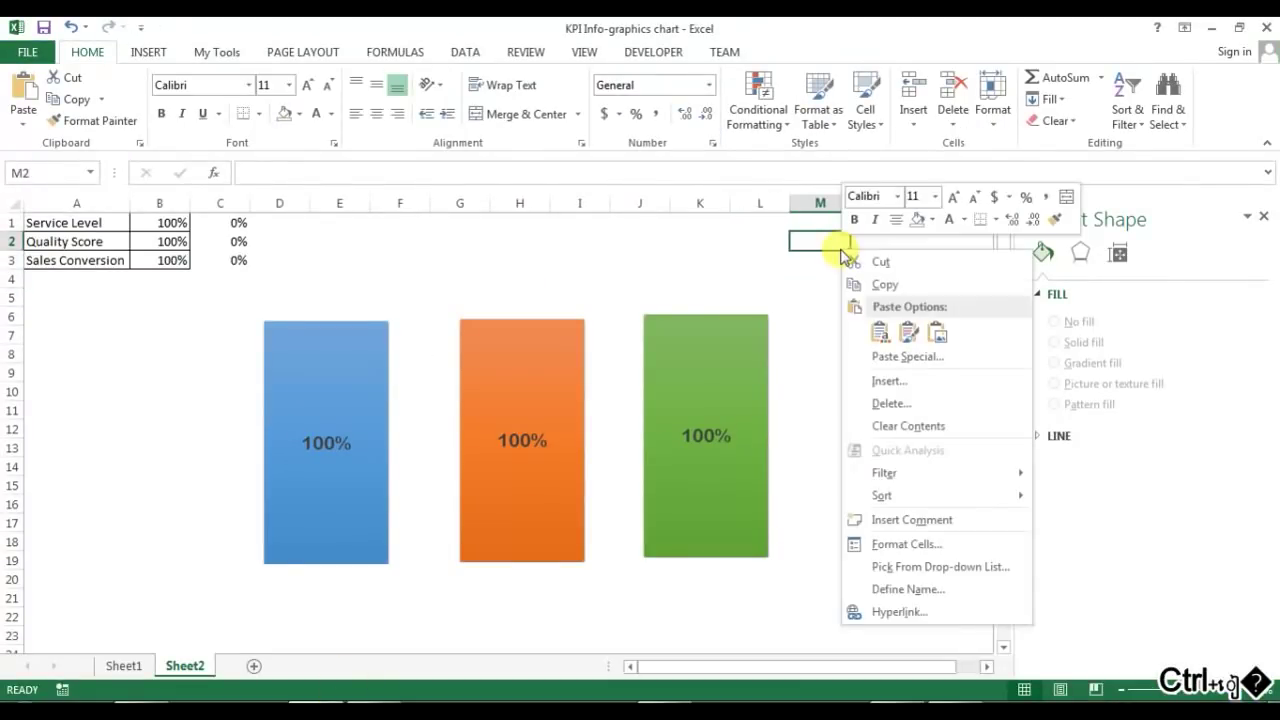
click(937, 333)
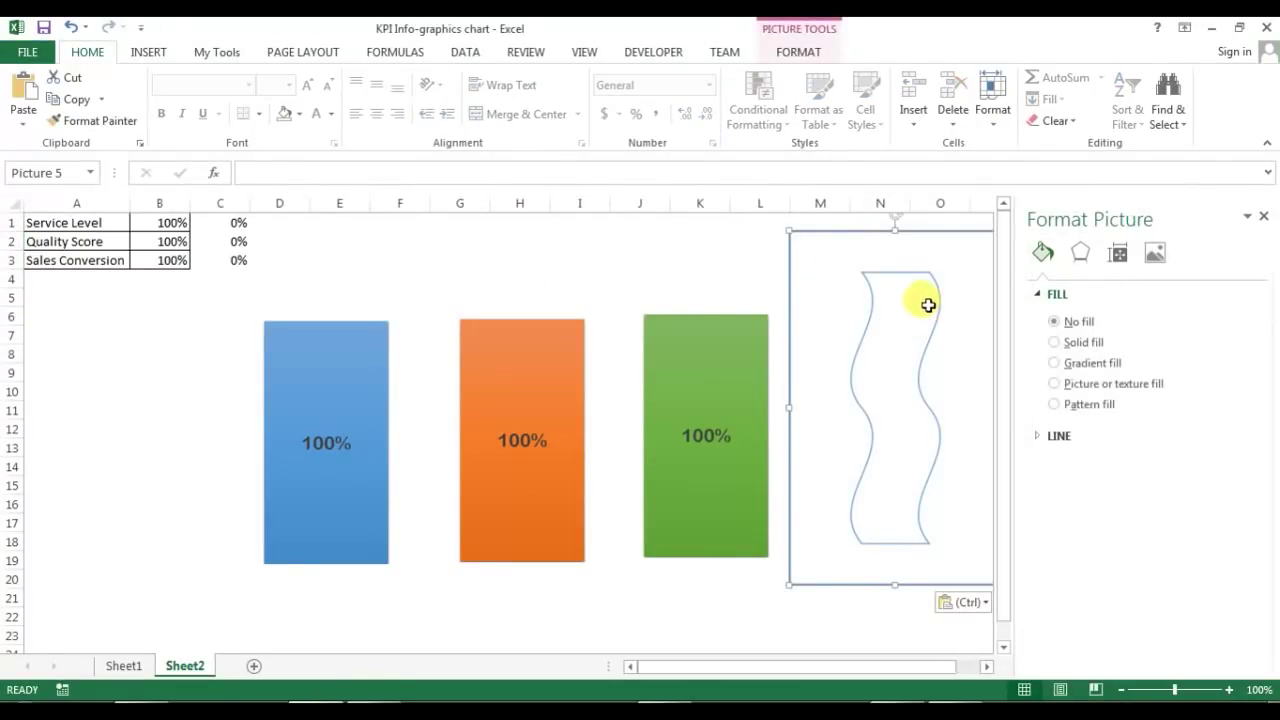
mouse_move(903, 259)
mouse_down()
mouse_move(606, 263)
mouse_move(836, 267)
mouse_move(729, 263)
mouse_move(814, 257)
mouse_up()
key(alt+Tab)
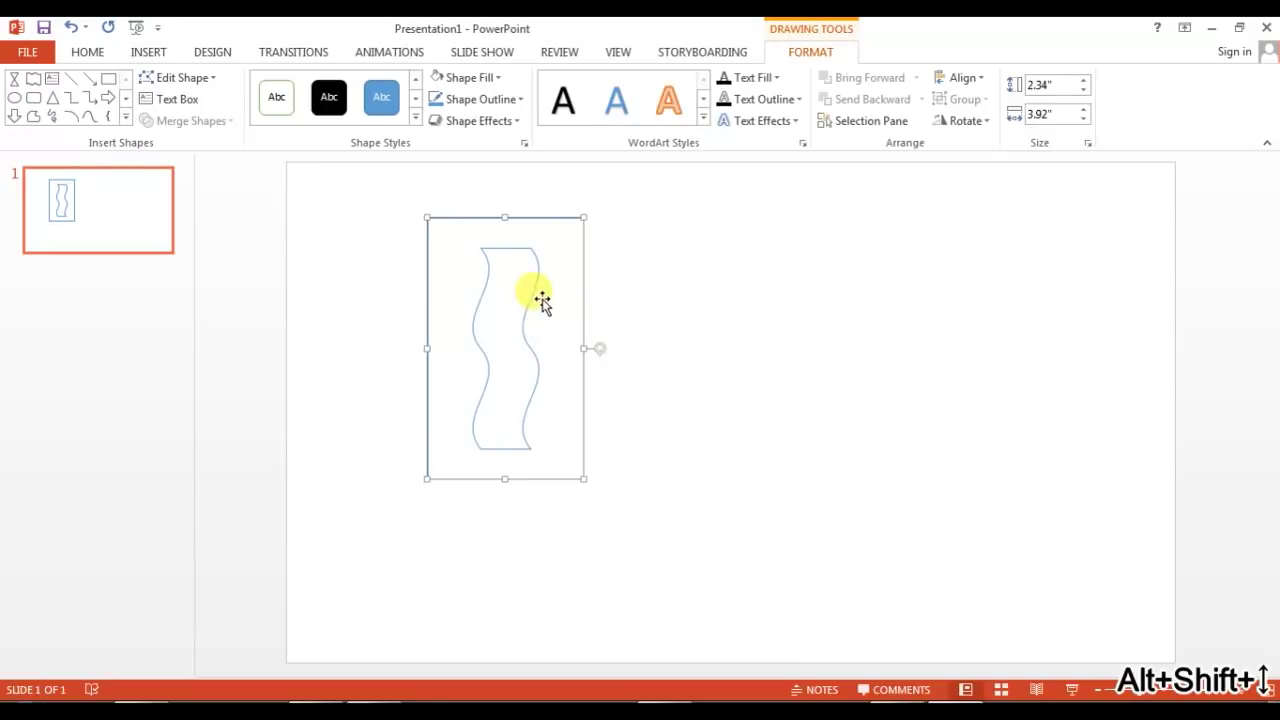
Set the frame's outline to Orange, Accent 2, paste it as a picture at cell G1 of Excel's Sheet2, and return to PowerPoint.
click(498, 103)
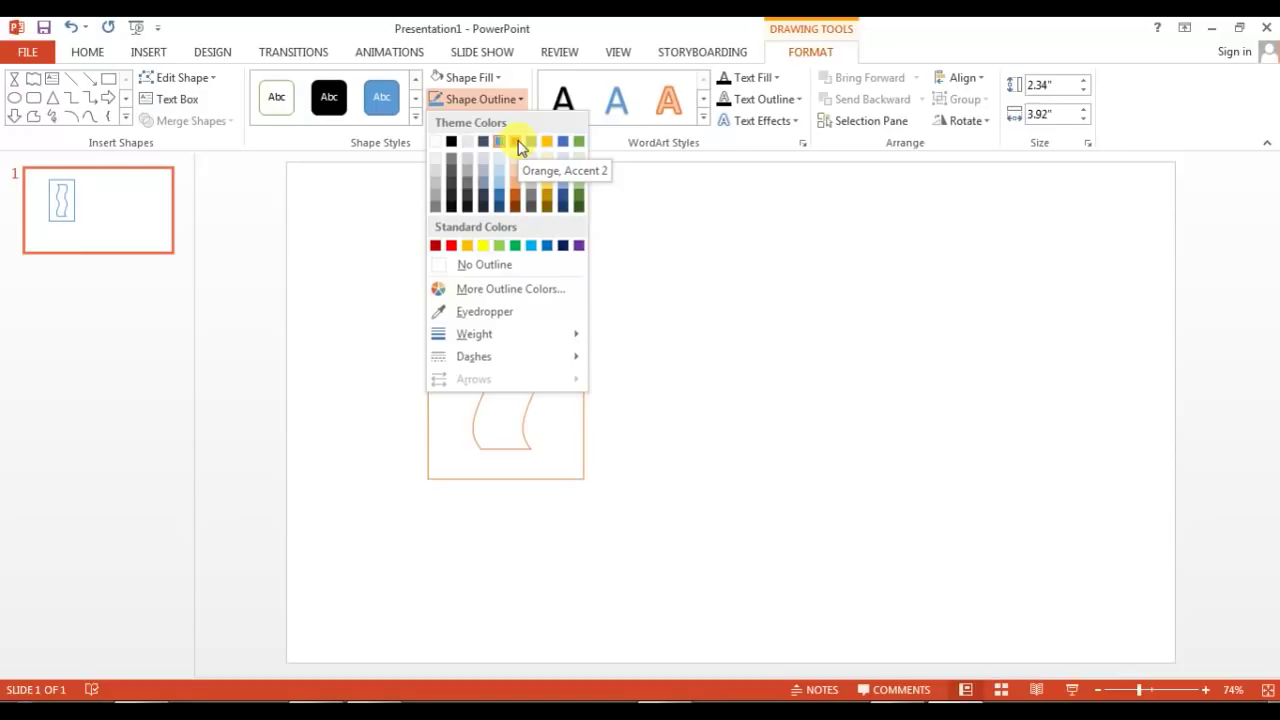
click(518, 143)
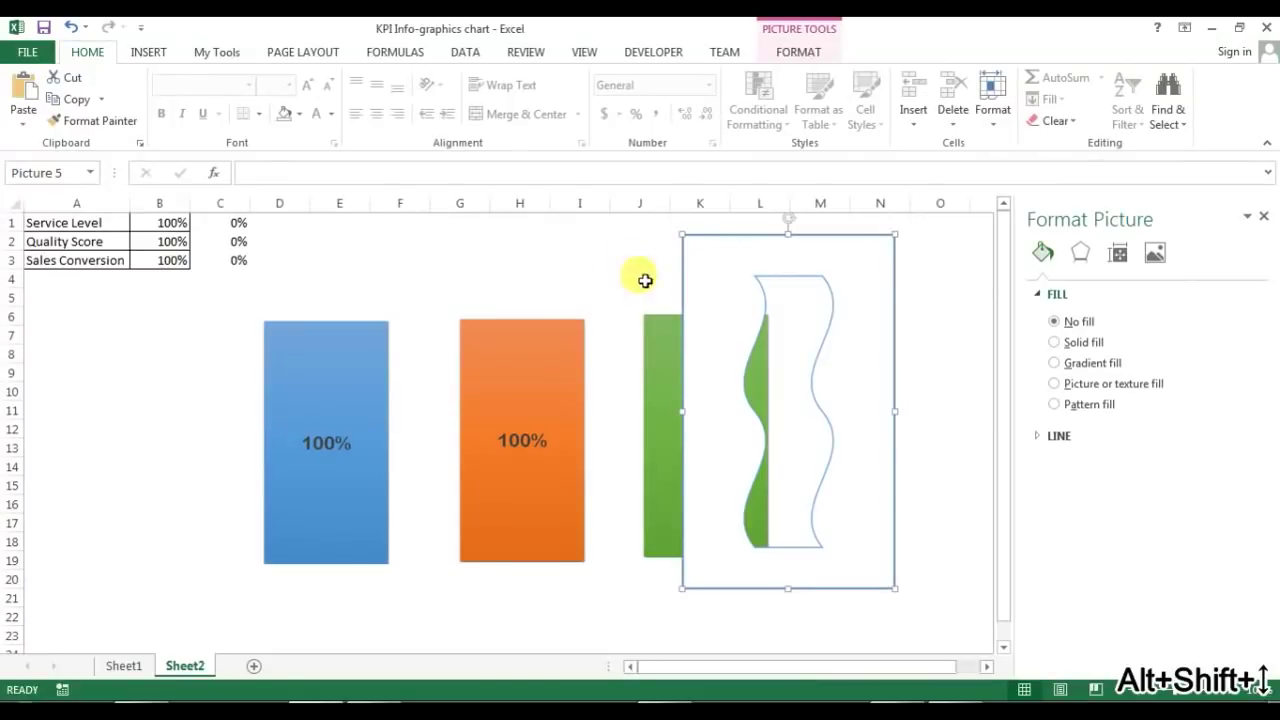
right_click(434, 222)
click(531, 311)
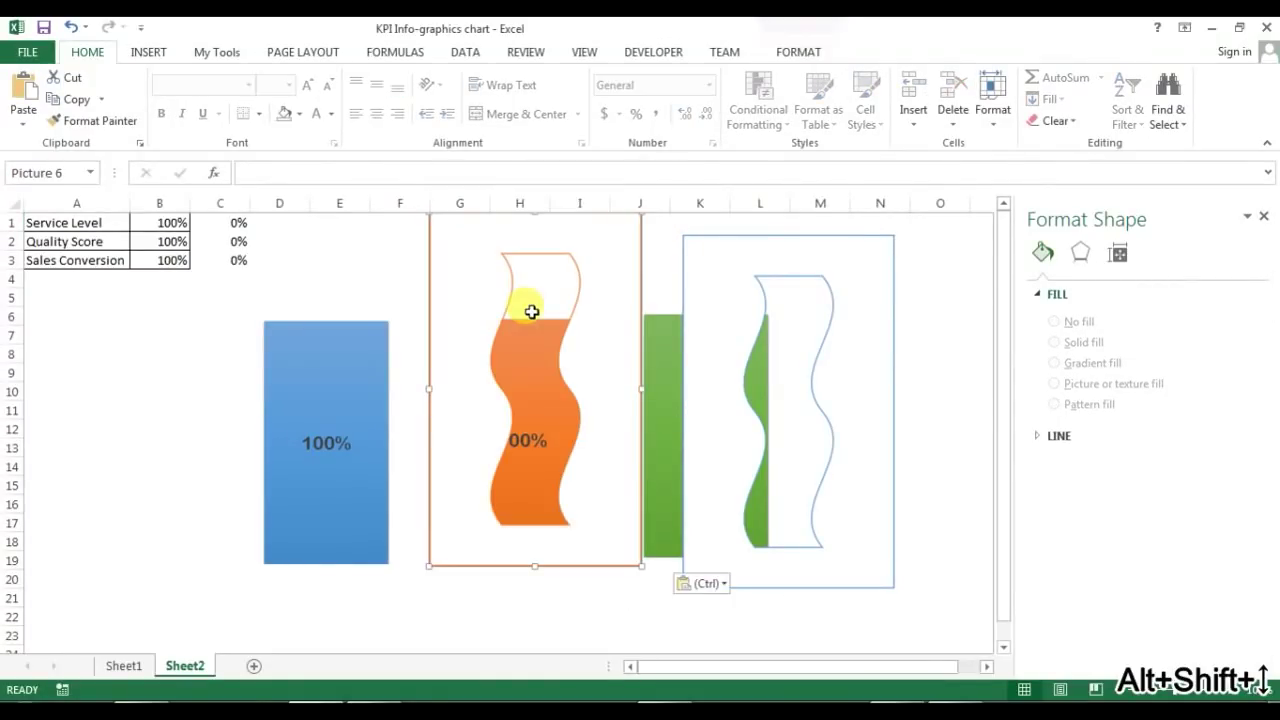
key(alt+Tab)
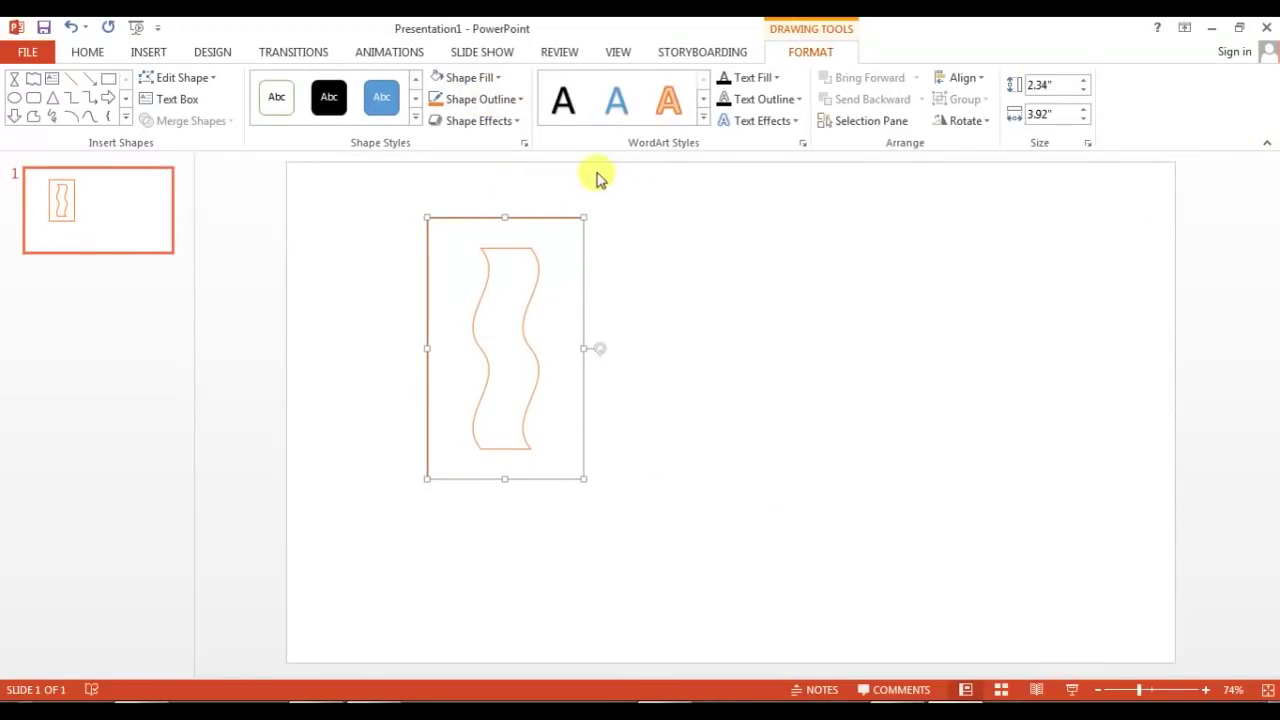
Set the frame's outline to the green theme colour and copy it into Excel's Sheet2 as a picture at cell E2.
click(511, 101)
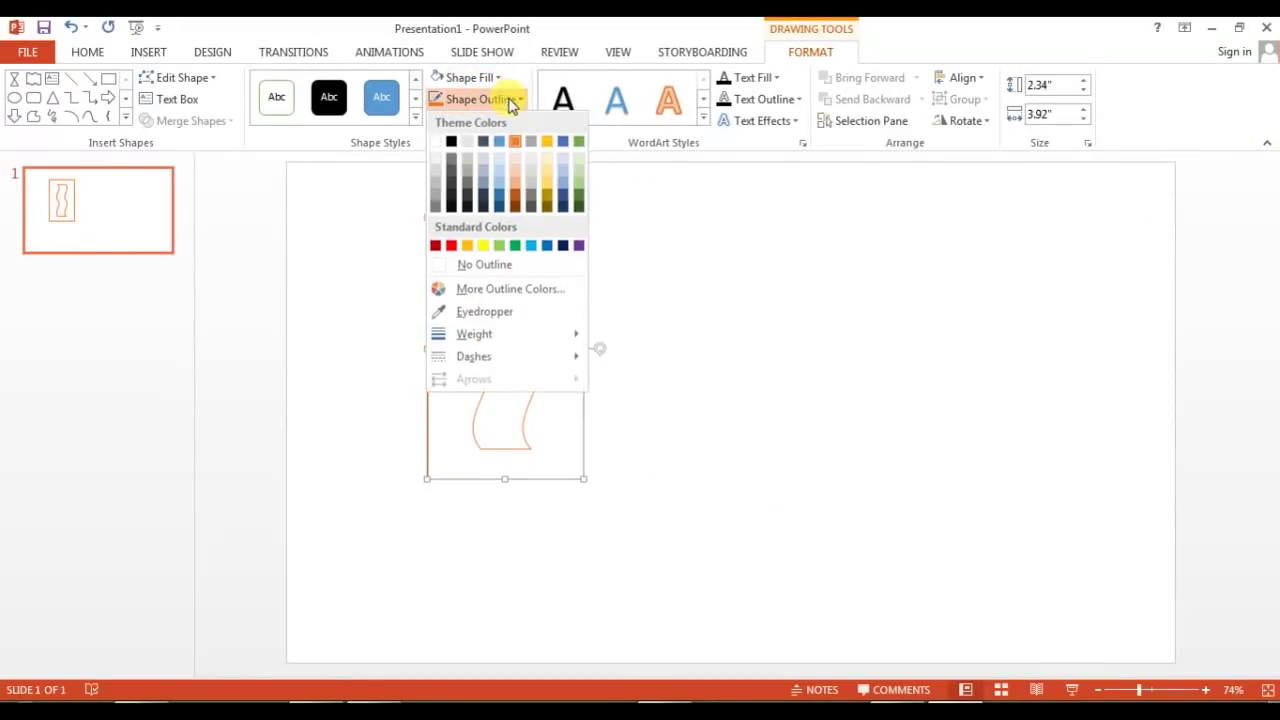
click(579, 142)
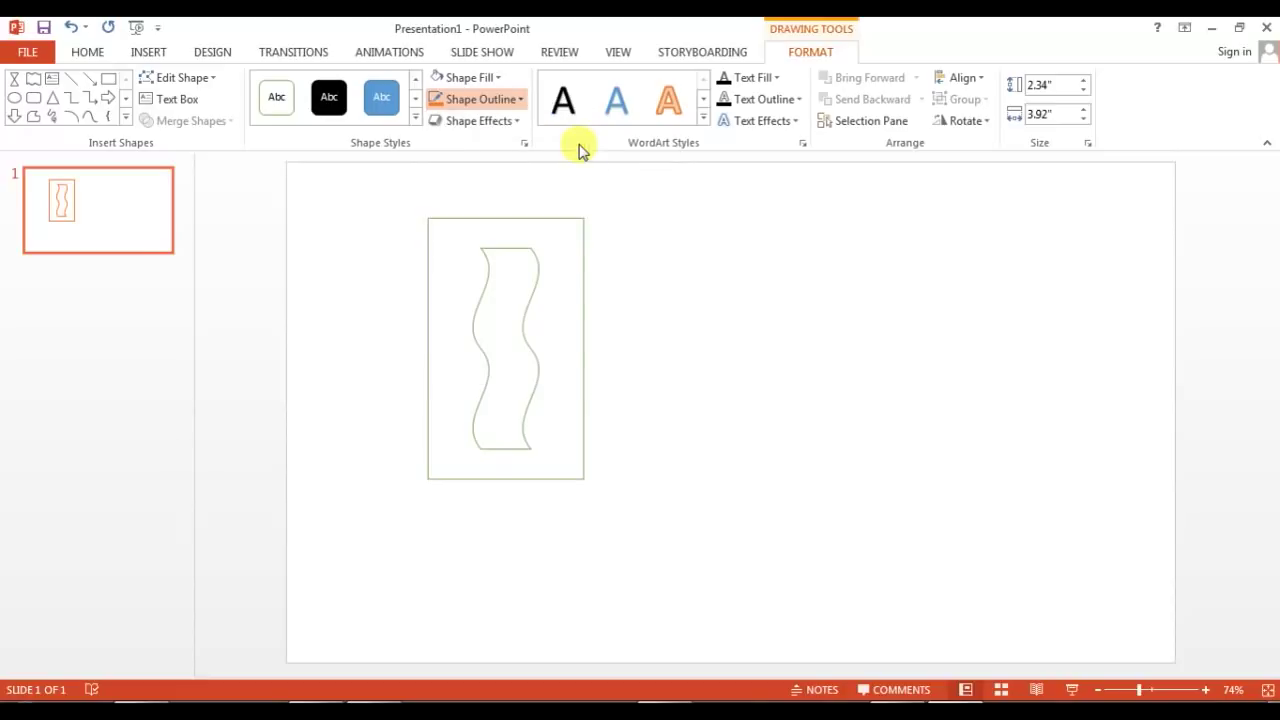
key(ctrl+End)
key(alt+End)
key(alt+shift+Tab)
click(338, 244)
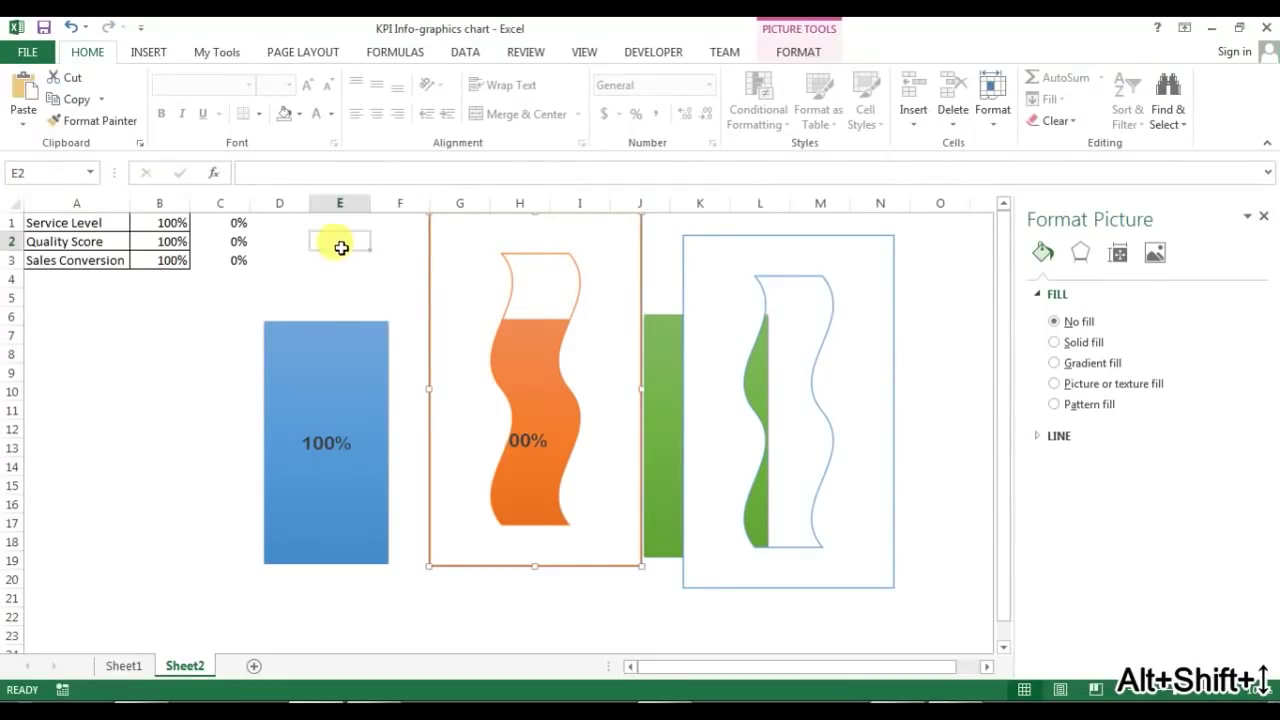
right_click(340, 244)
click(440, 340)
Spread out the frame pictures: green beyond the charts, orange lower between the orange and green columns, blue beside the blue column.
mouse_move(357, 263)
mouse_down()
mouse_move(794, 331)
mouse_move(1028, 270)
mouse_up()
click(1265, 222)
mouse_move(530, 243)
mouse_down()
mouse_move(606, 349)
mouse_move(585, 378)
mouse_up()
drag(692, 251, 120, 303)
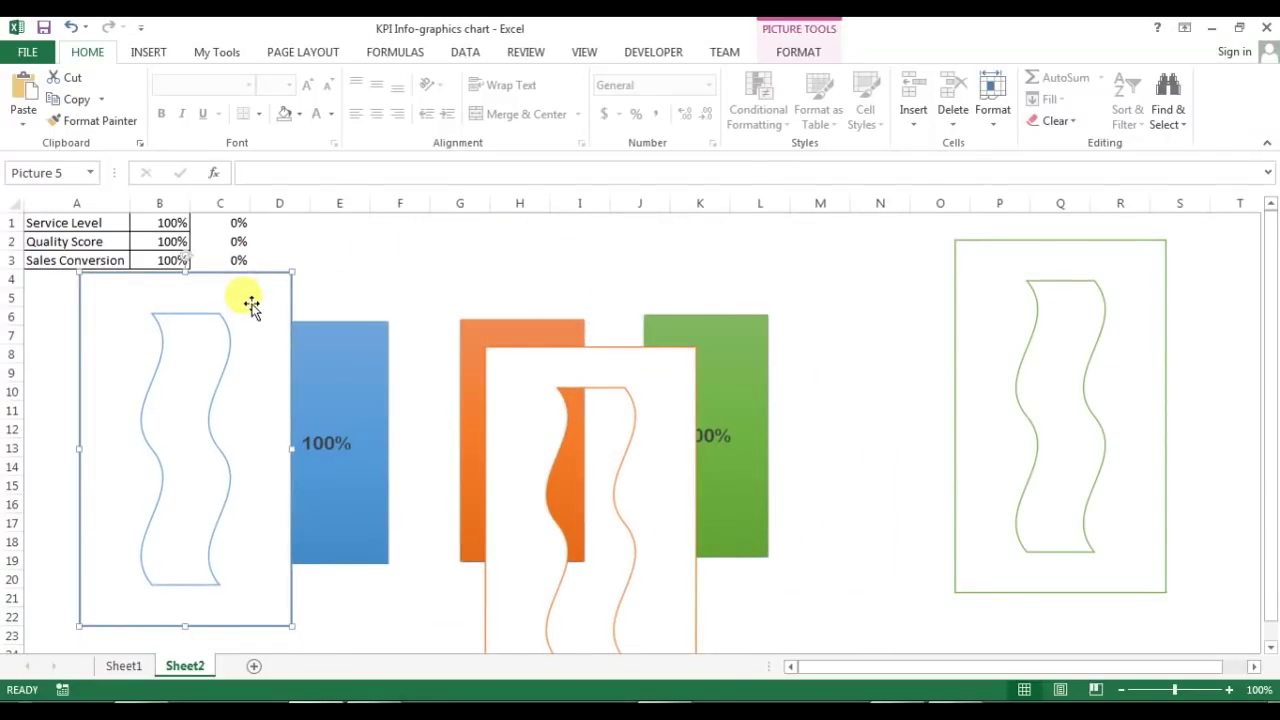
Crop the outer border off all four sides of the blue frame picture, to about 3.66" high by 2.17" wide.
click(805, 55)
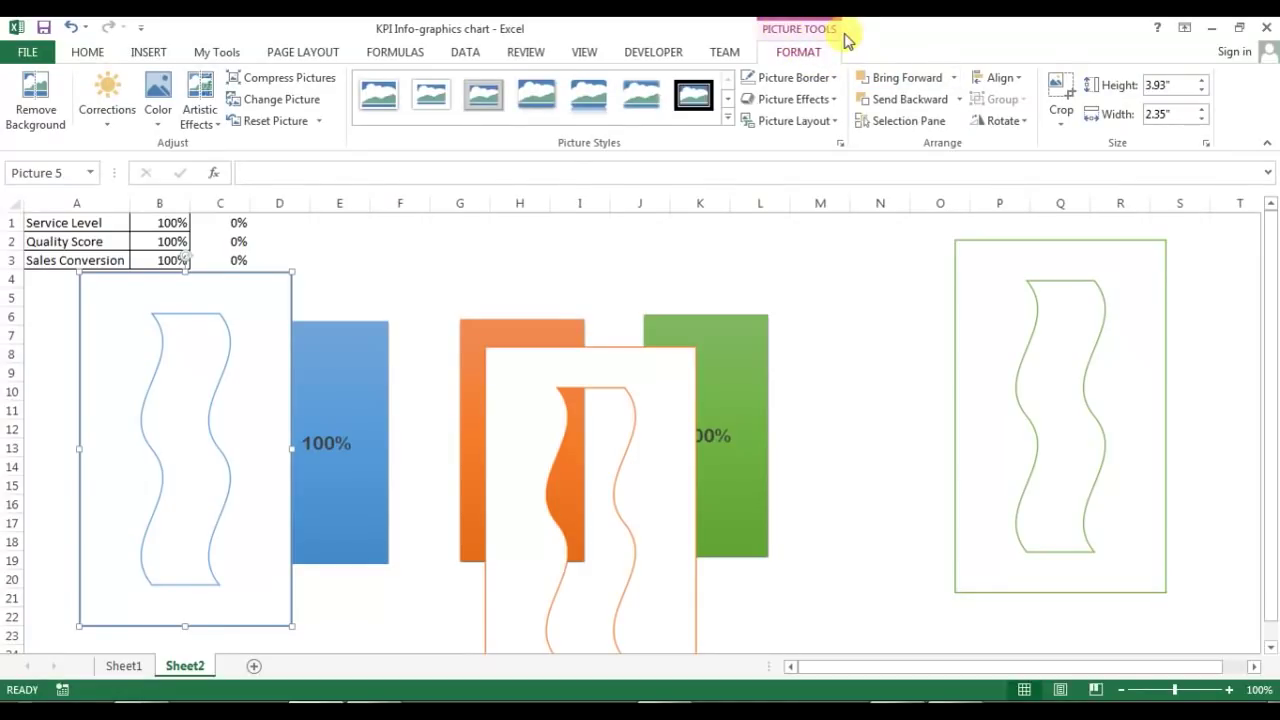
click(1060, 95)
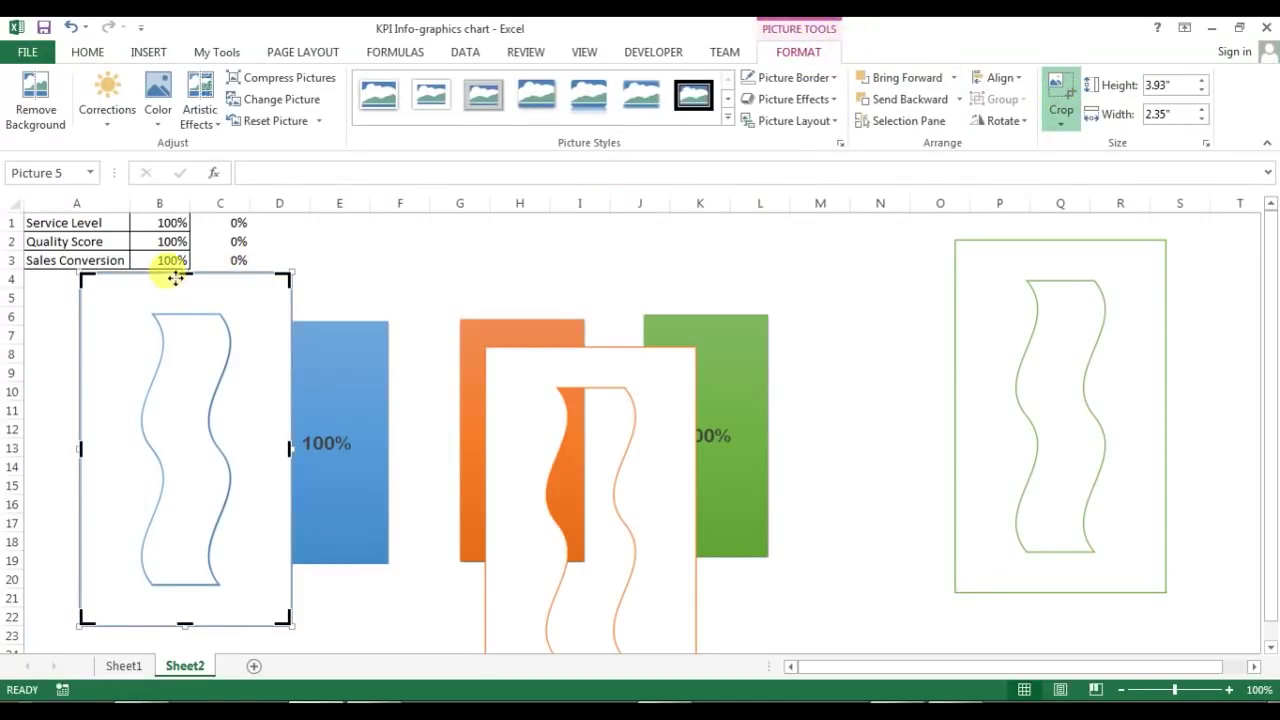
drag(177, 272, 177, 284)
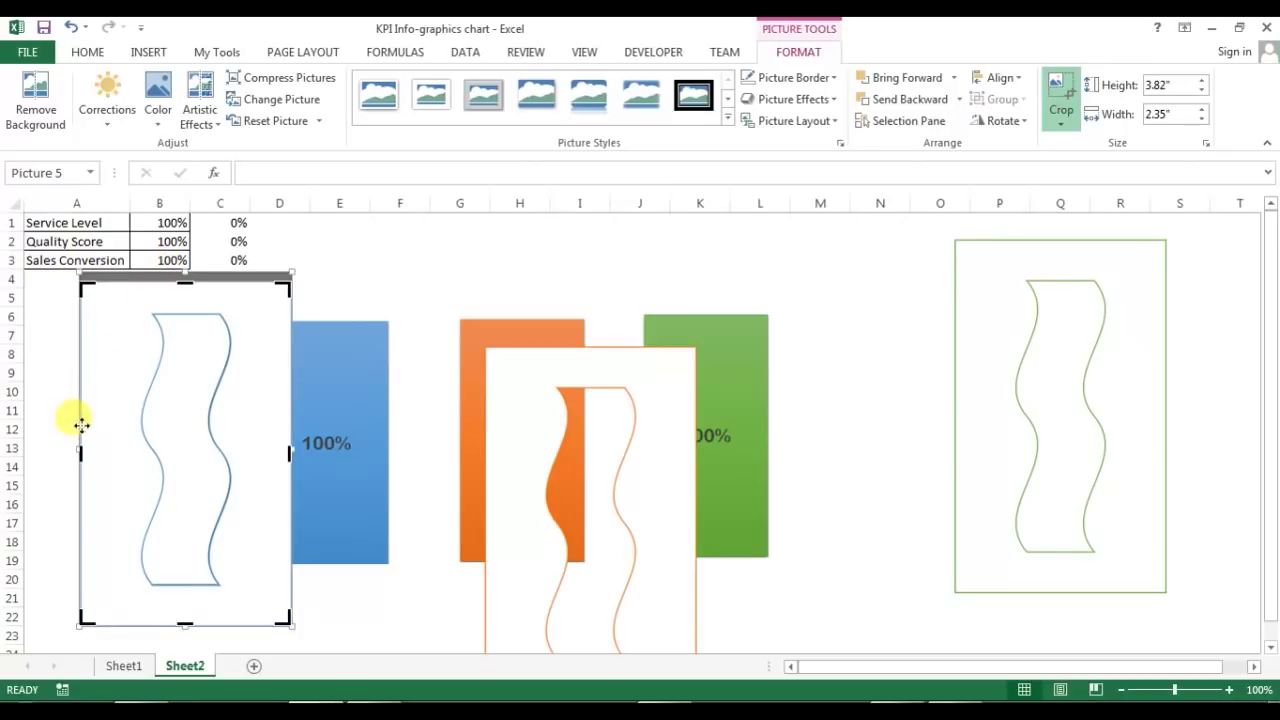
drag(77, 453, 87, 451)
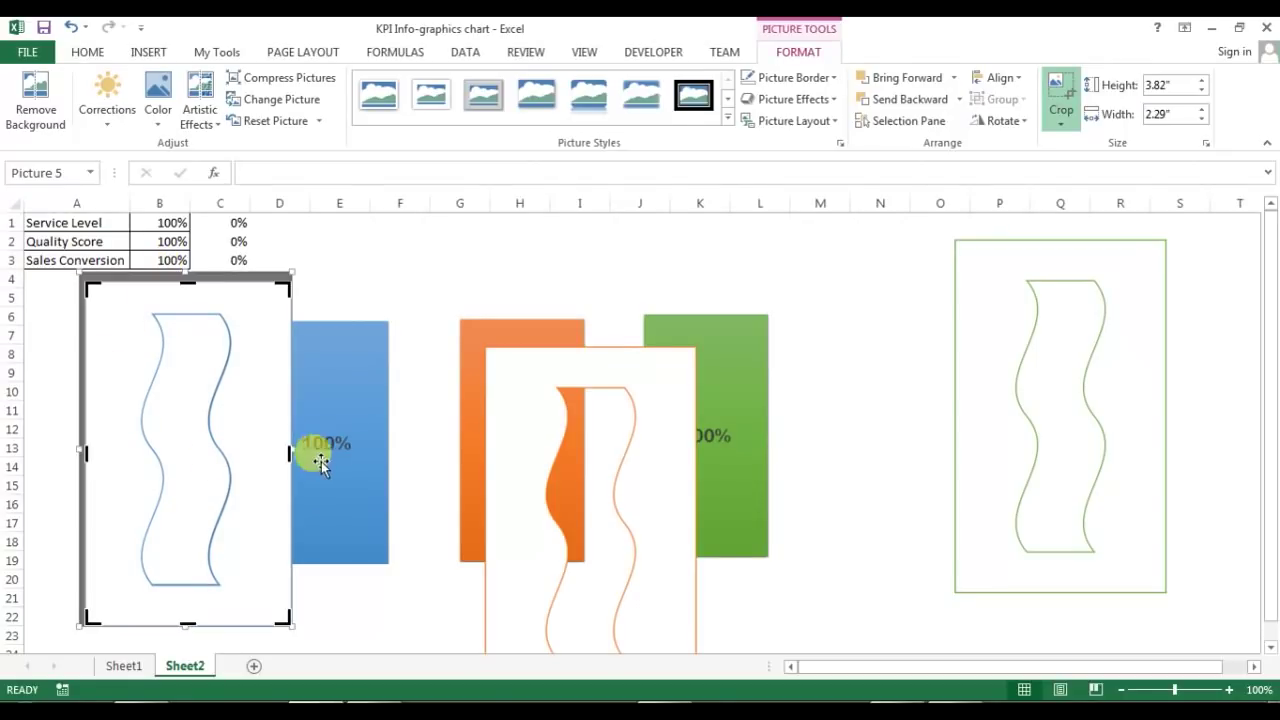
drag(290, 453, 280, 452)
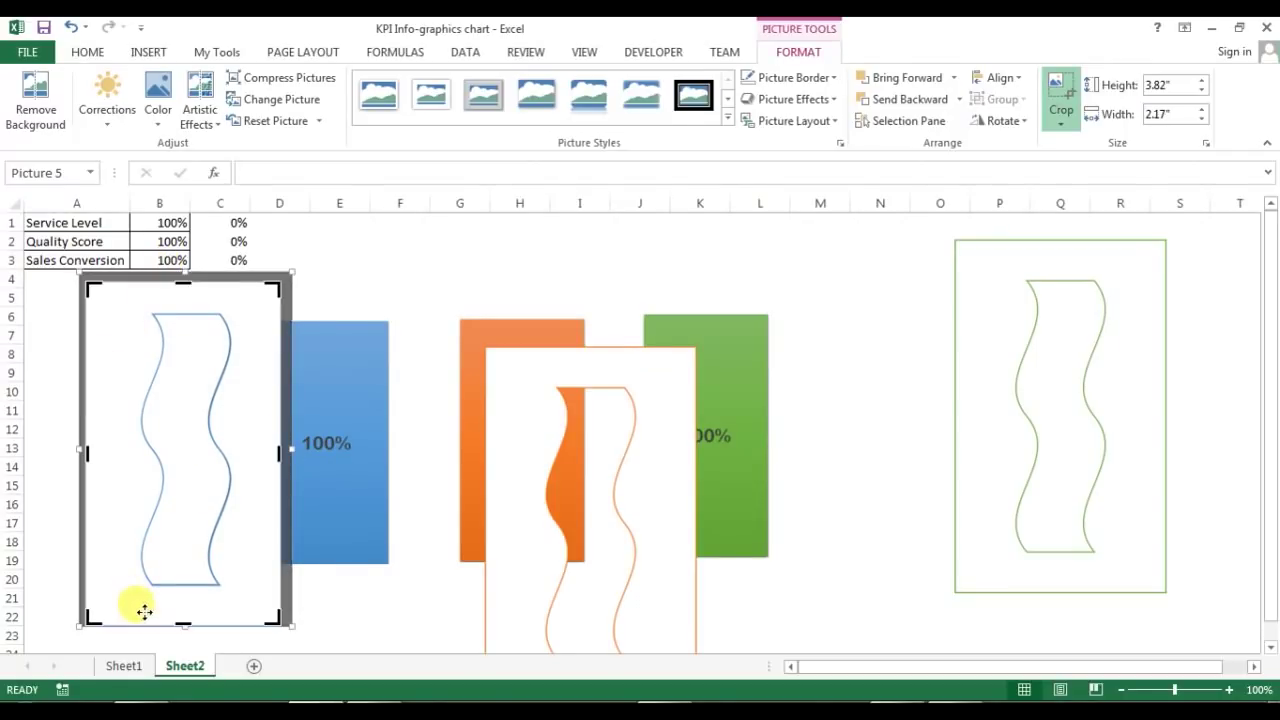
drag(184, 620, 183, 607)
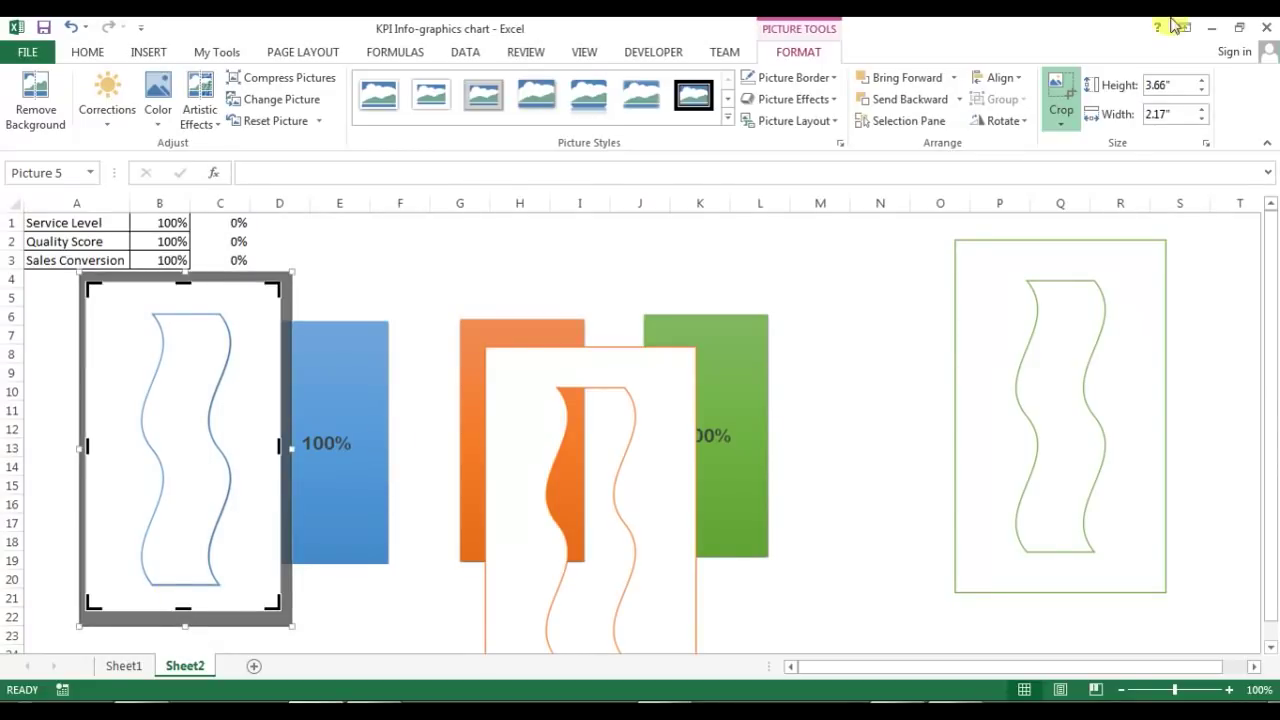
click(1068, 90)
Place the blue frame over the blue column and shrink it to about 3.24" by 1.92" so its wavy opening fits the column.
drag(217, 334, 376, 303)
drag(425, 259, 403, 313)
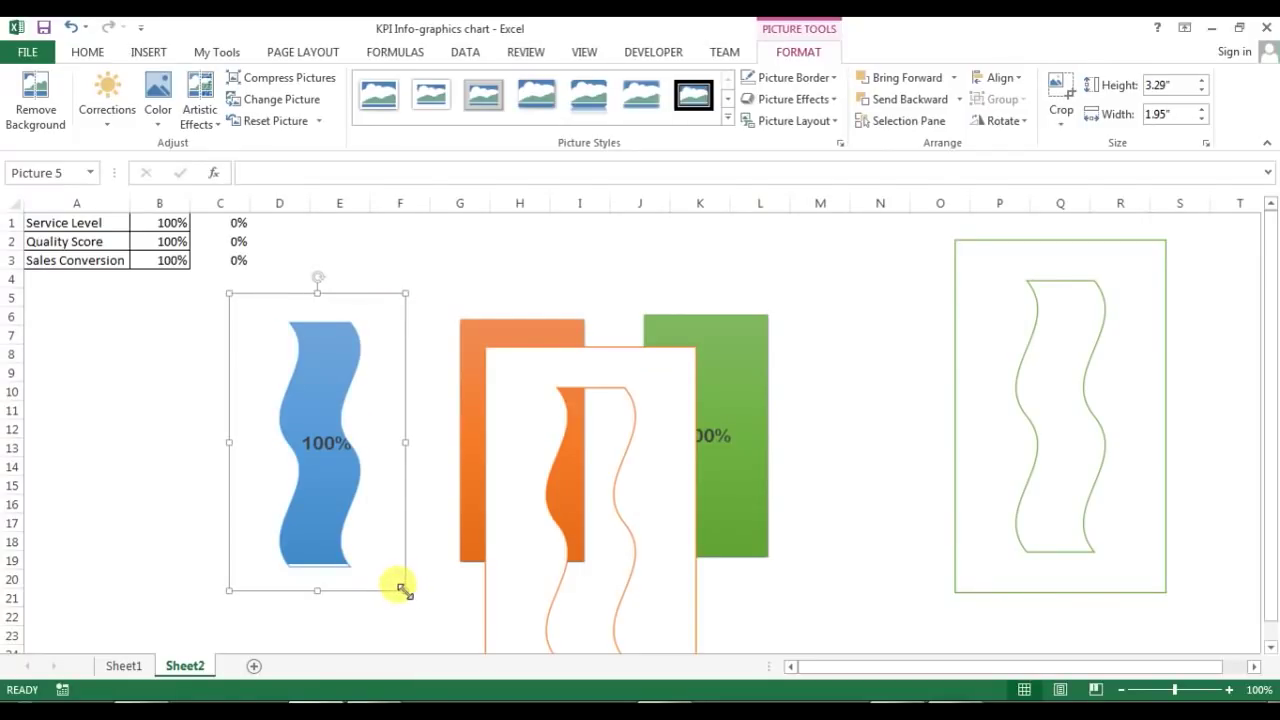
drag(400, 588, 400, 578)
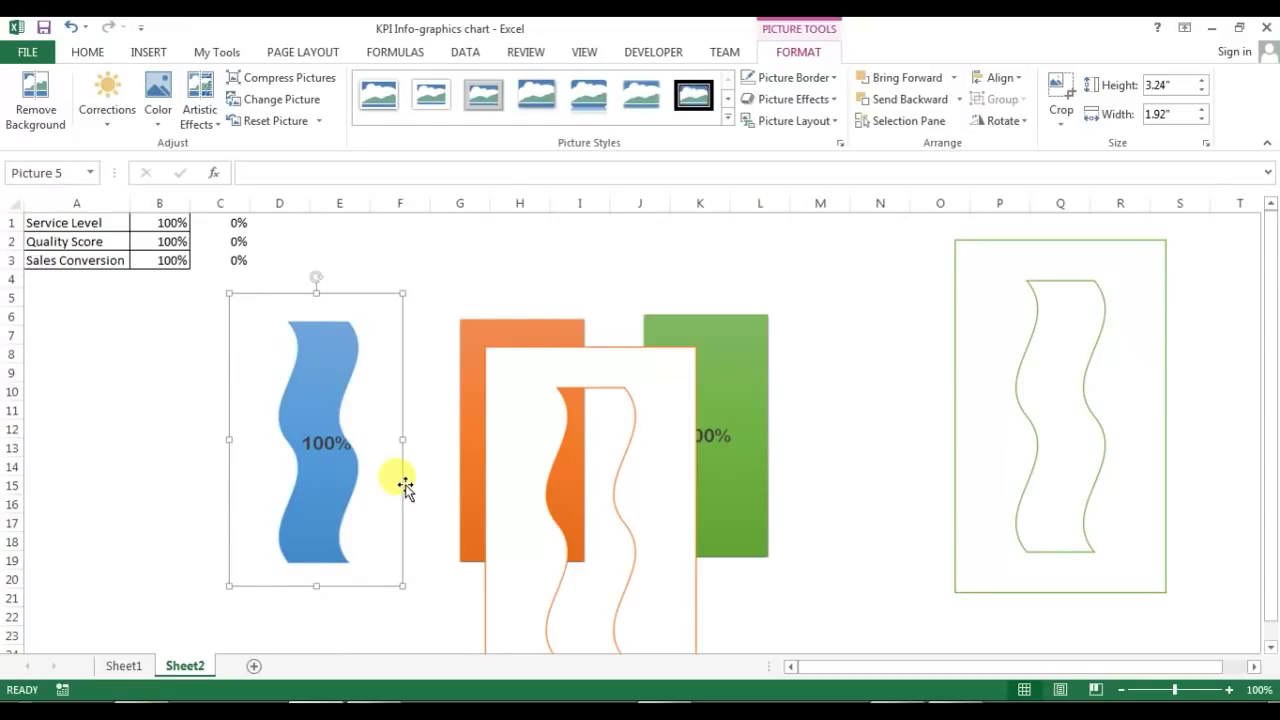
key(Right)
key(Right)
key(Right)
key(Right)
key(Right)
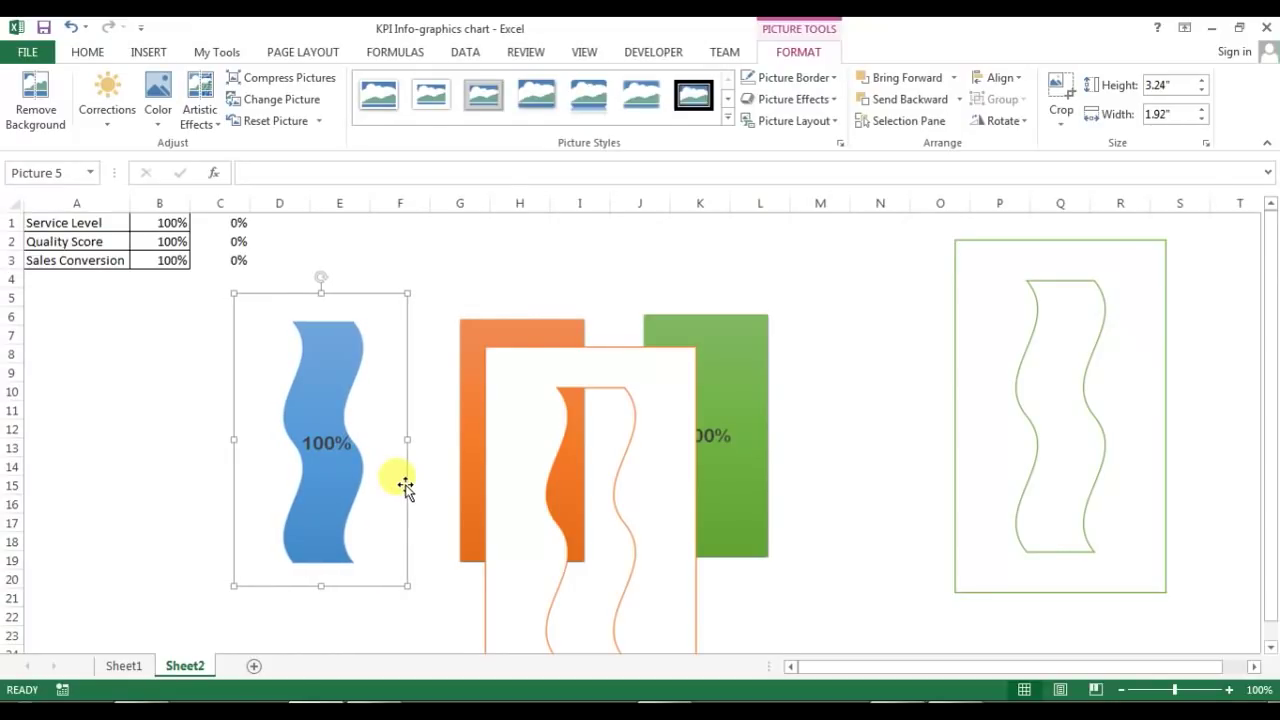
Test the blue fill level with Service Level values of 0% and 1% in cell B1.
click(173, 220)
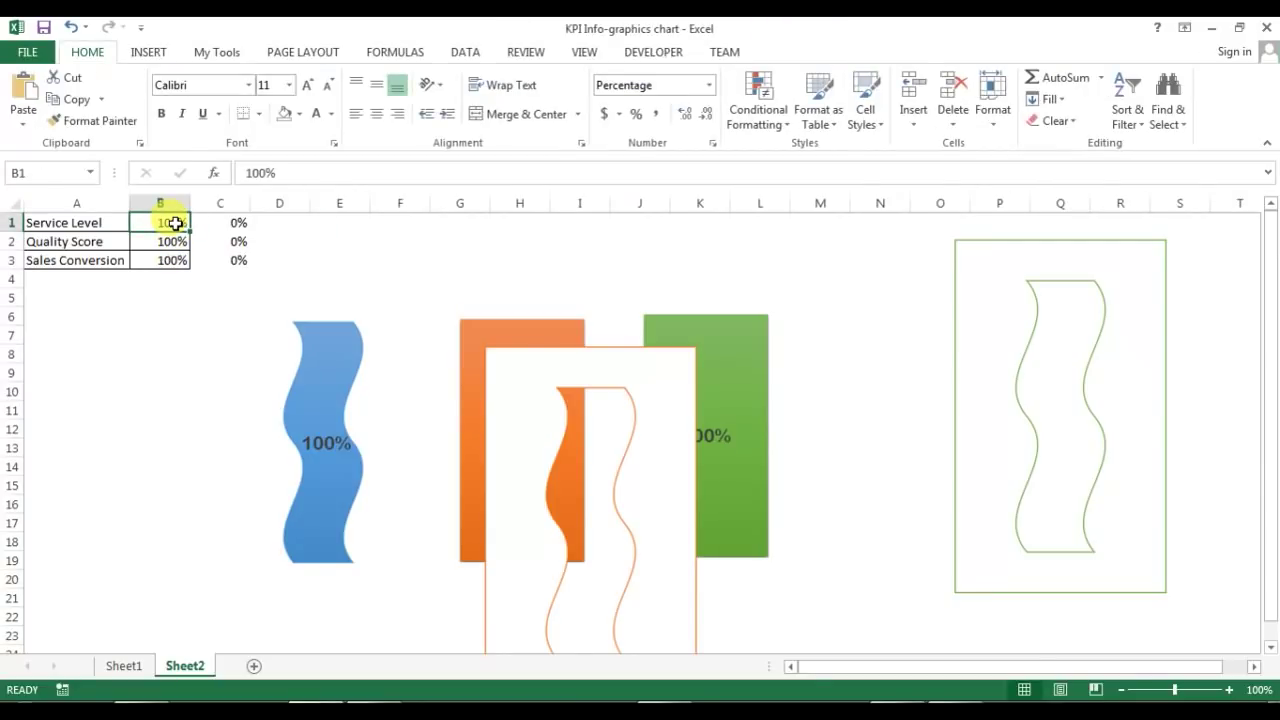
text(0)
key(Return)
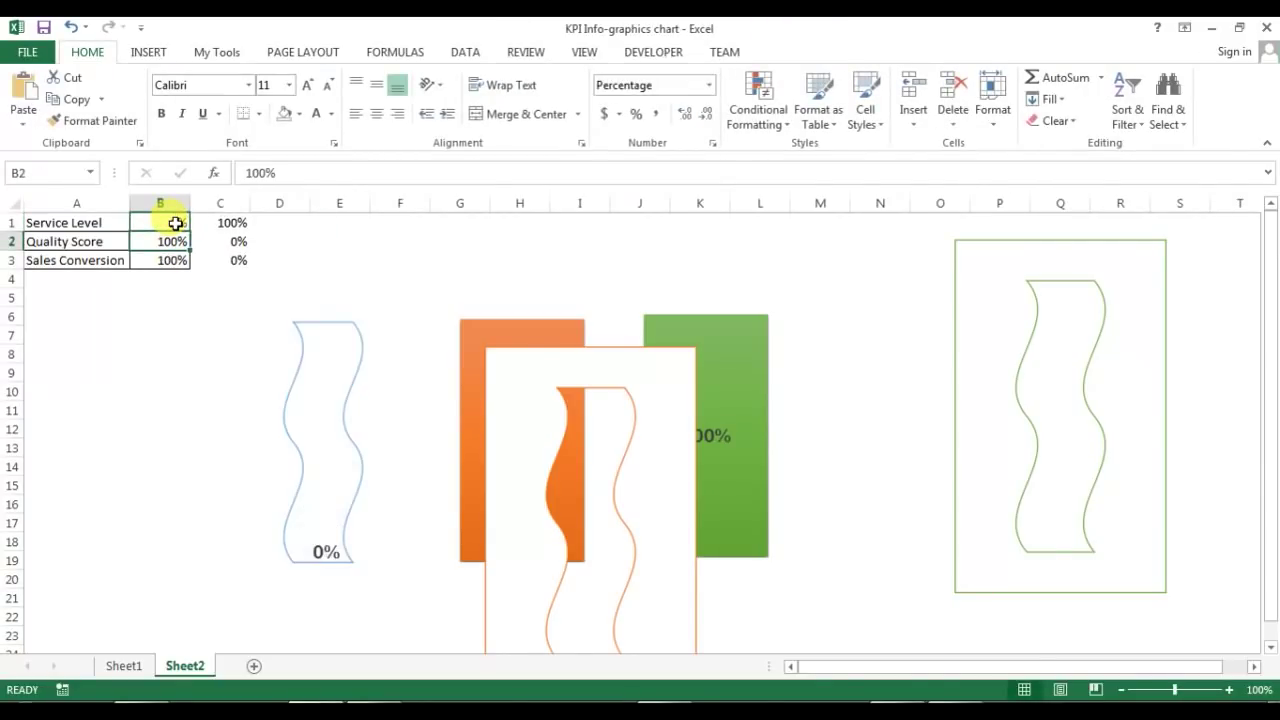
click(175, 223)
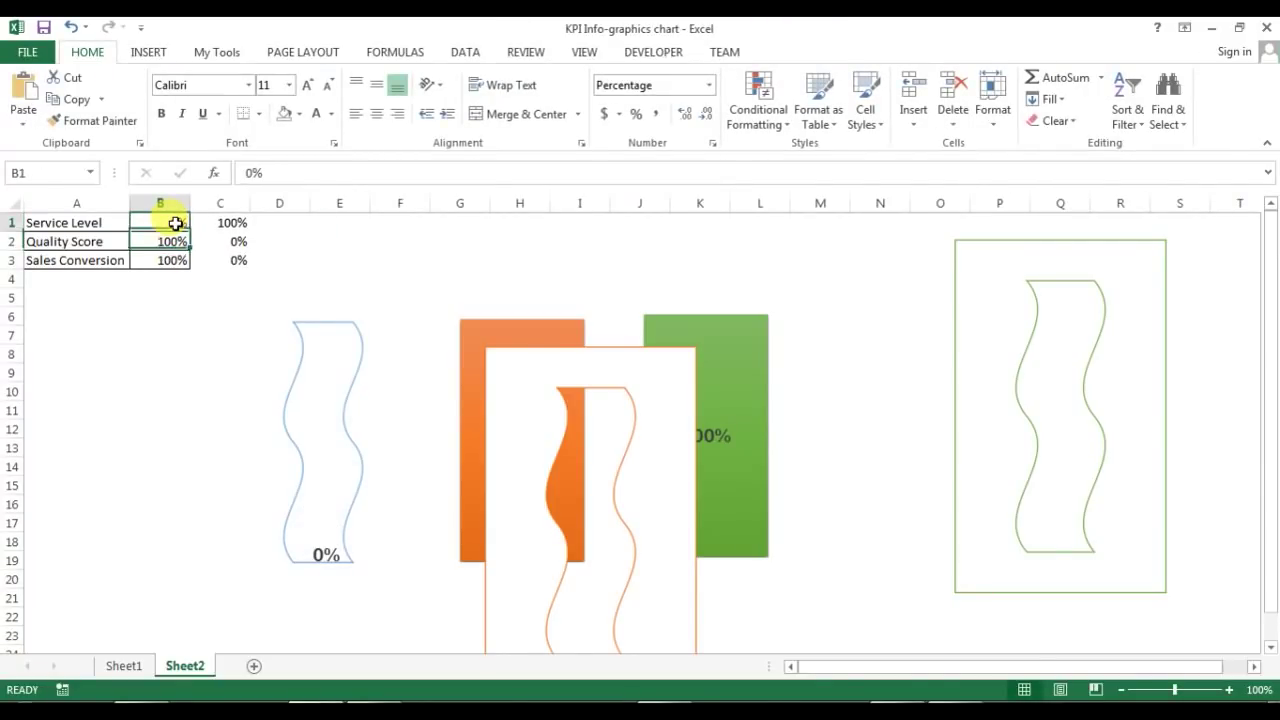
text(1)
key(Return)
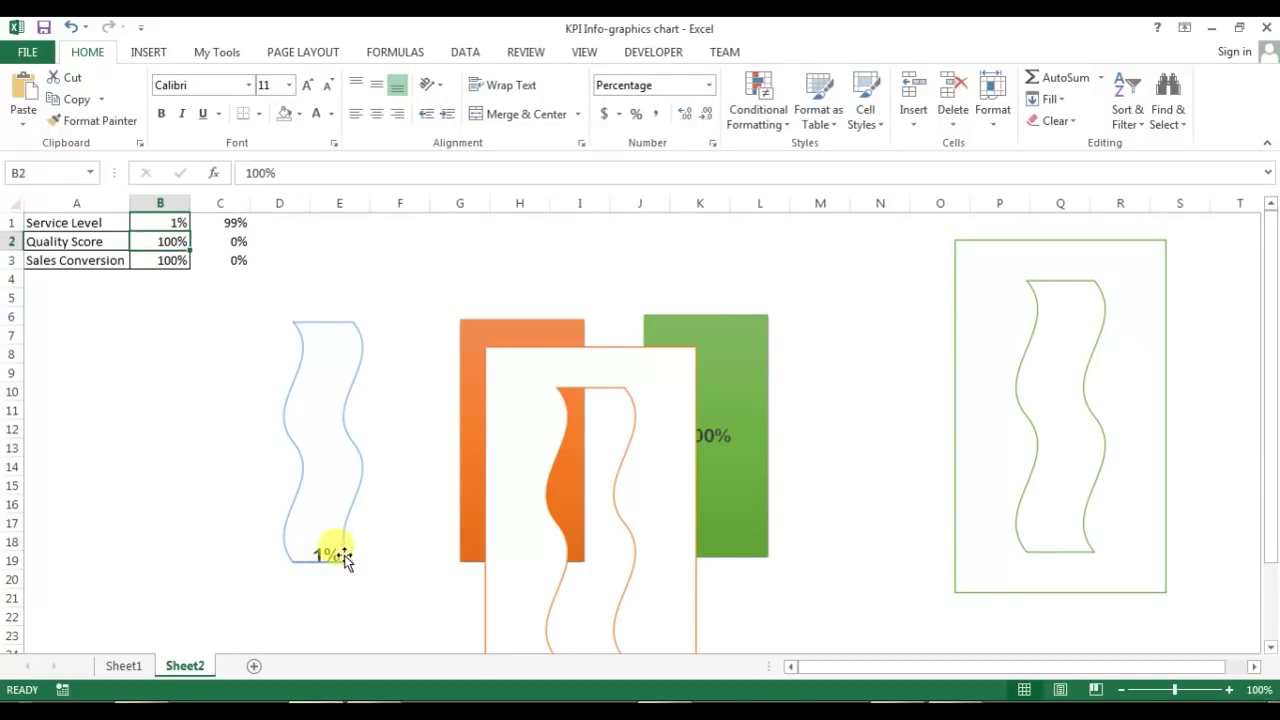
Set the Service Level in cell B1 to 99% to check the top of the blue wavy fill.
click(180, 224)
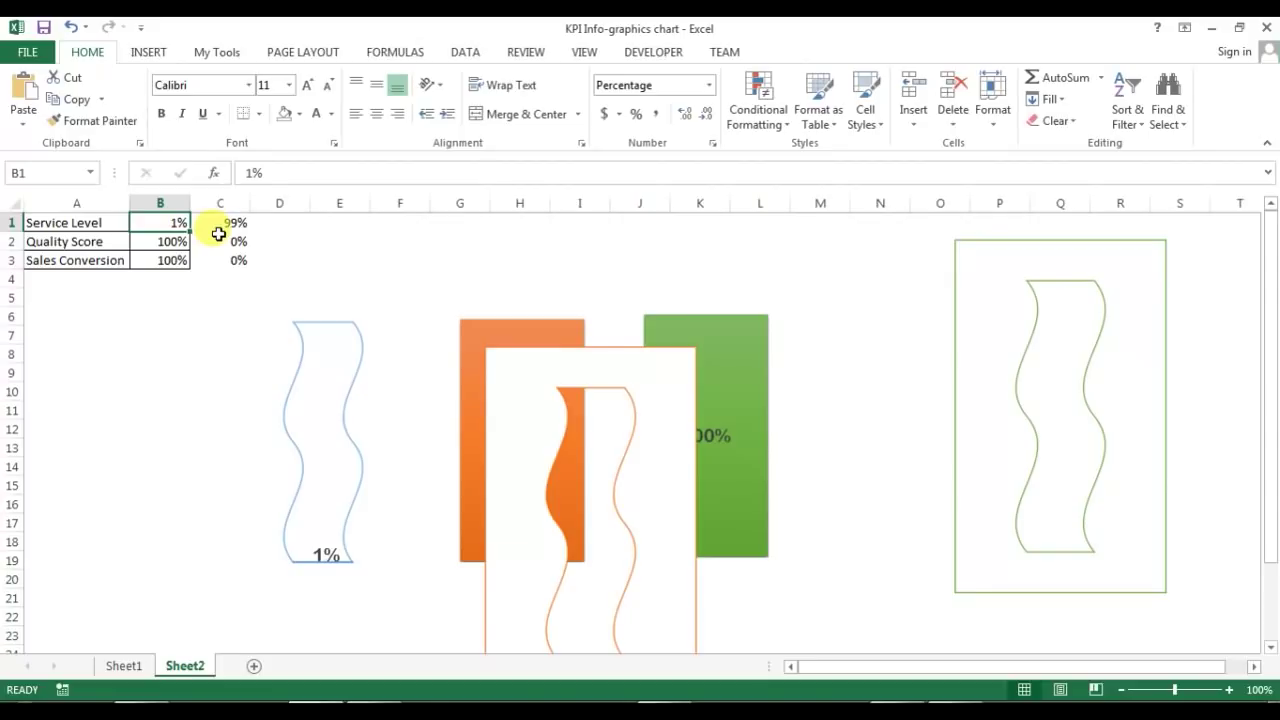
text(99)
key(Return)
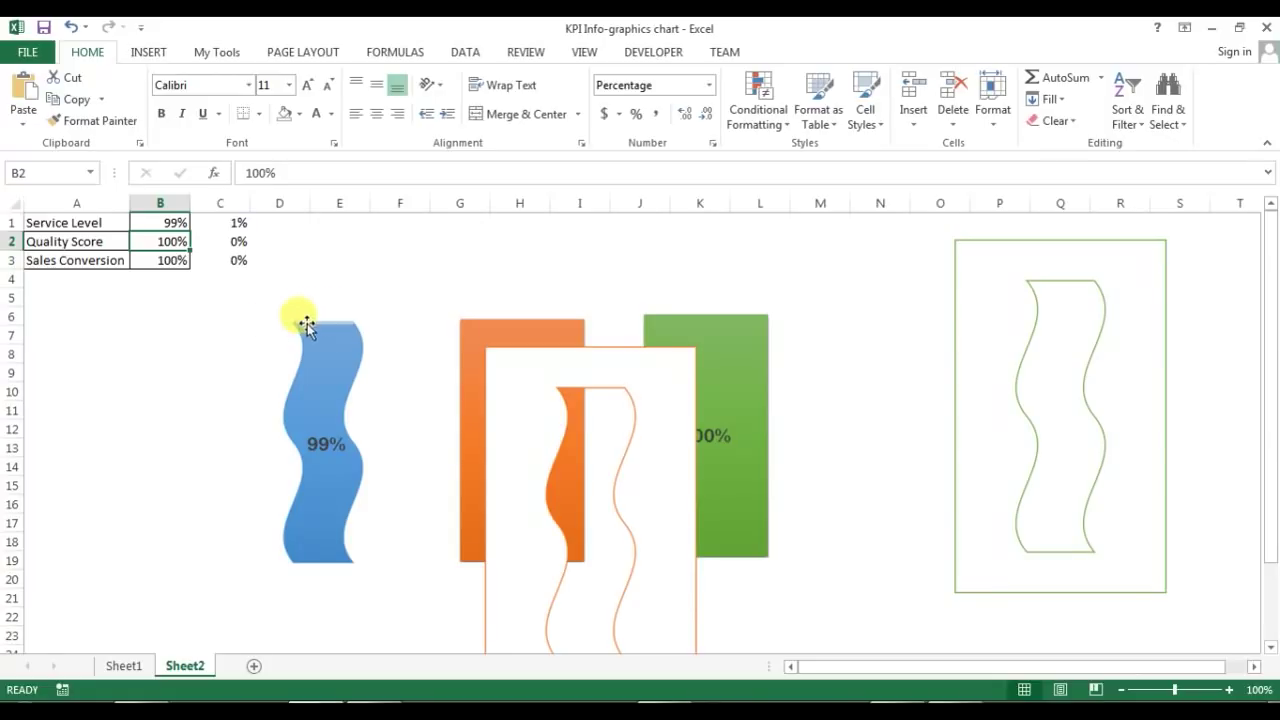
click(171, 222)
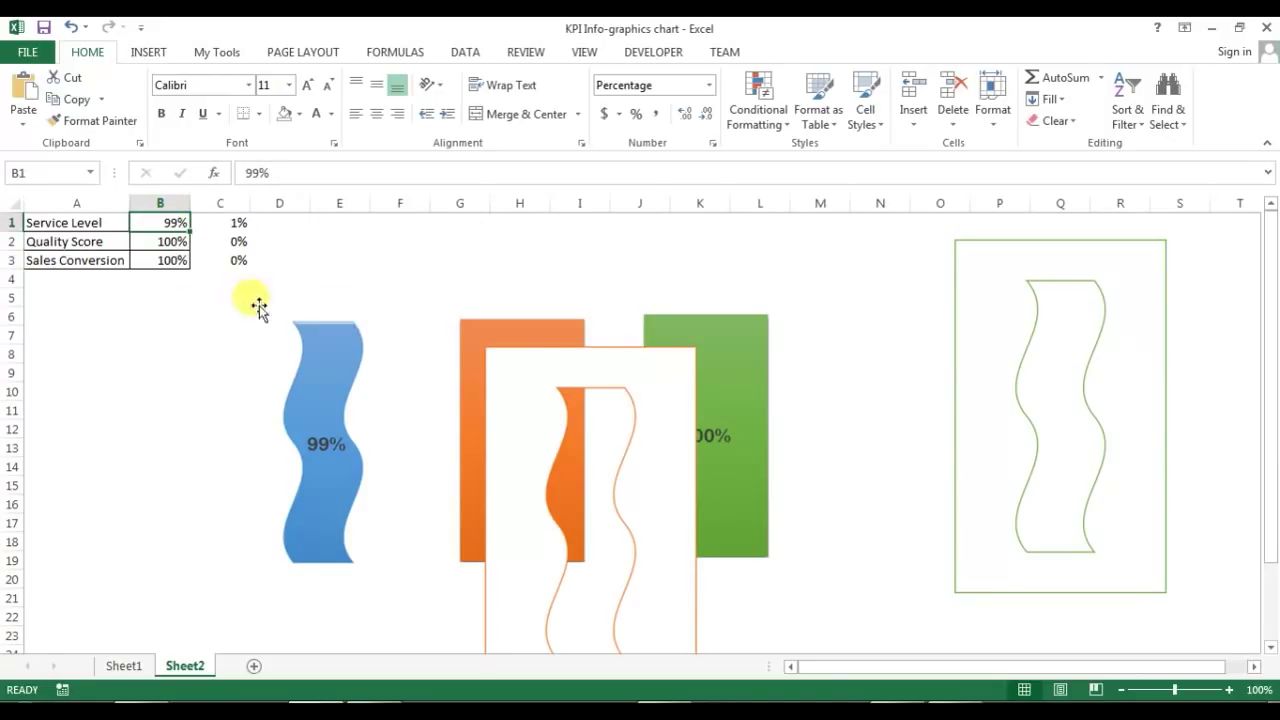
click(329, 357)
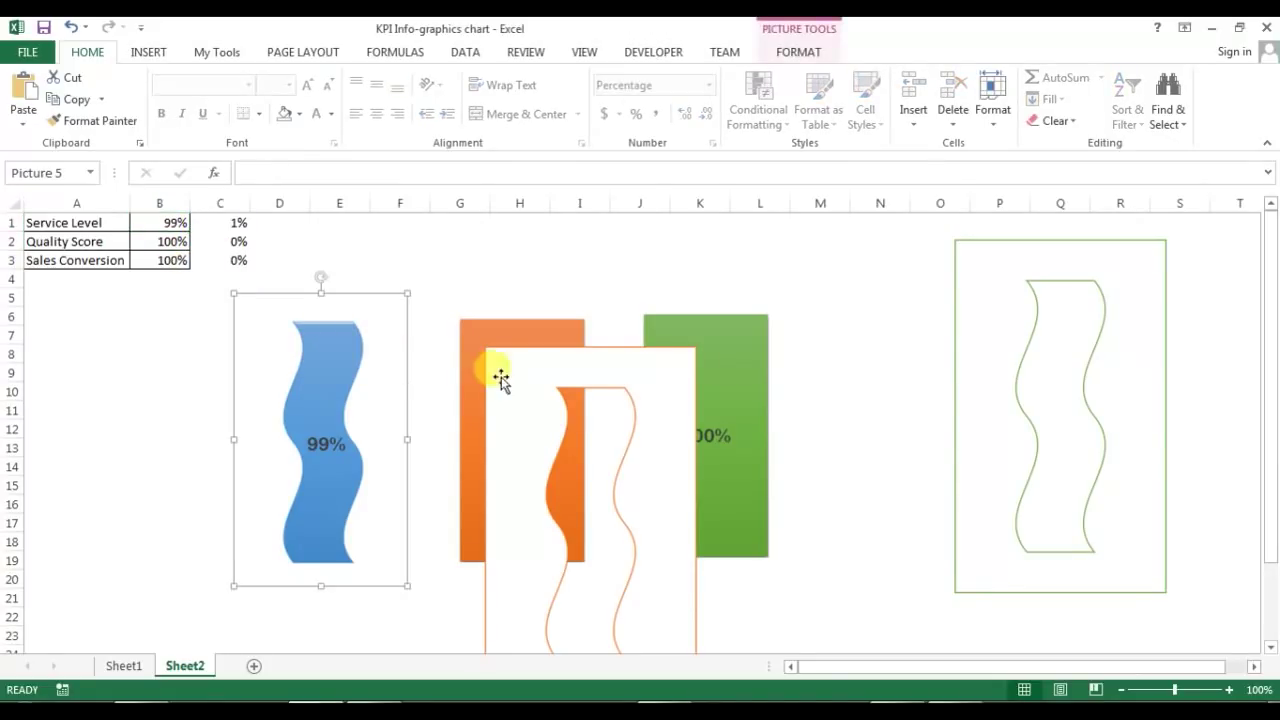
Move the orange frame up and crop its outer border off all four sides, to about 3.65" high by 2.04" wide.
click(560, 368)
drag(606, 380, 620, 263)
click(820, 56)
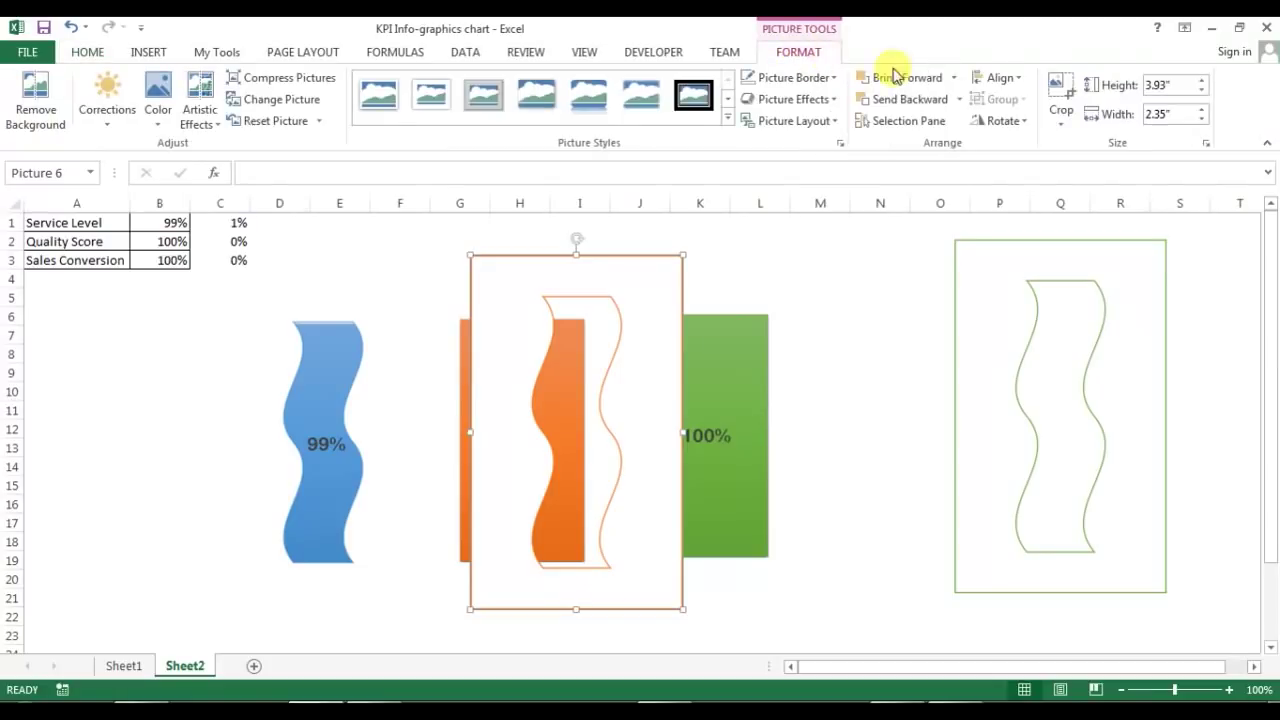
click(1088, 90)
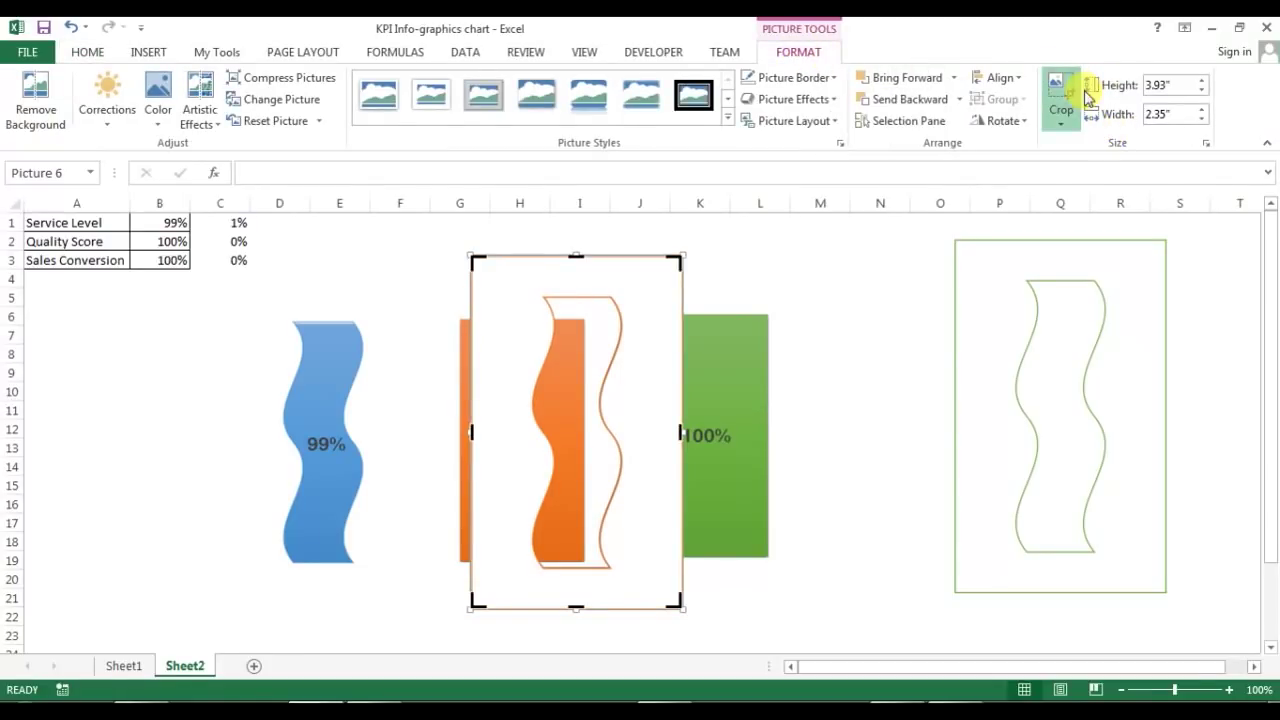
drag(575, 253, 575, 261)
drag(678, 436, 670, 436)
drag(570, 607, 565, 588)
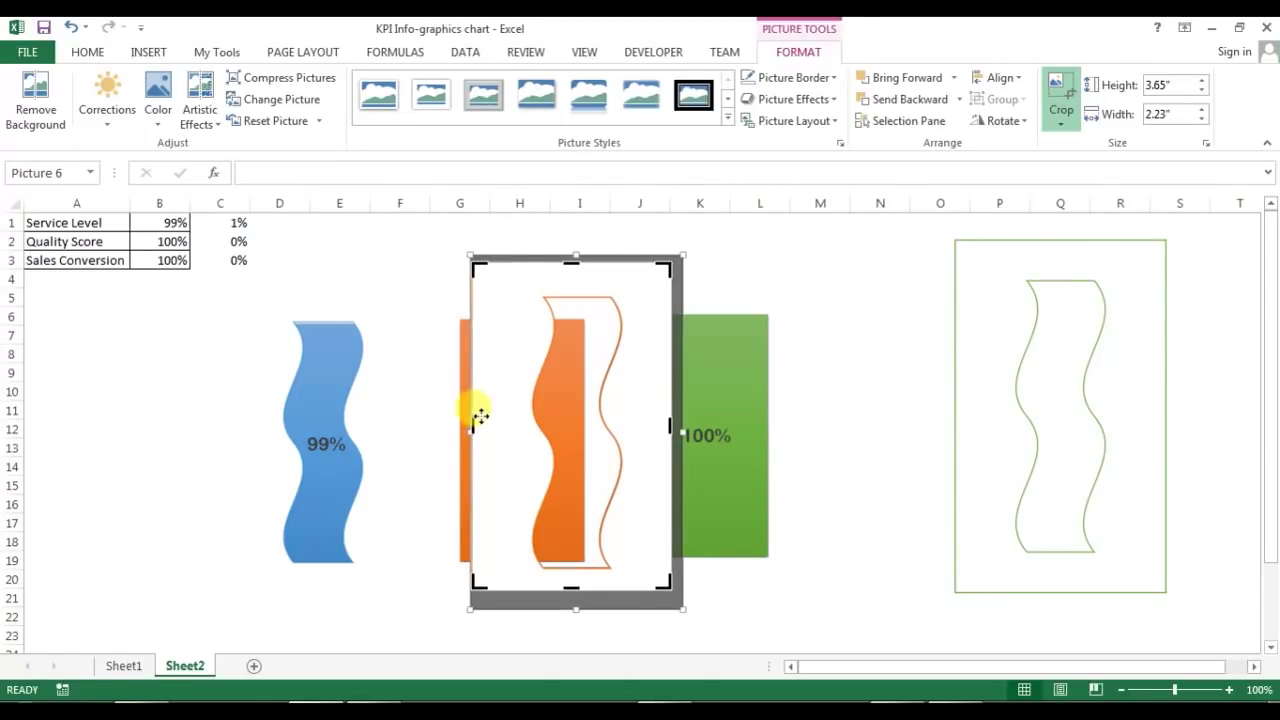
drag(473, 427, 488, 426)
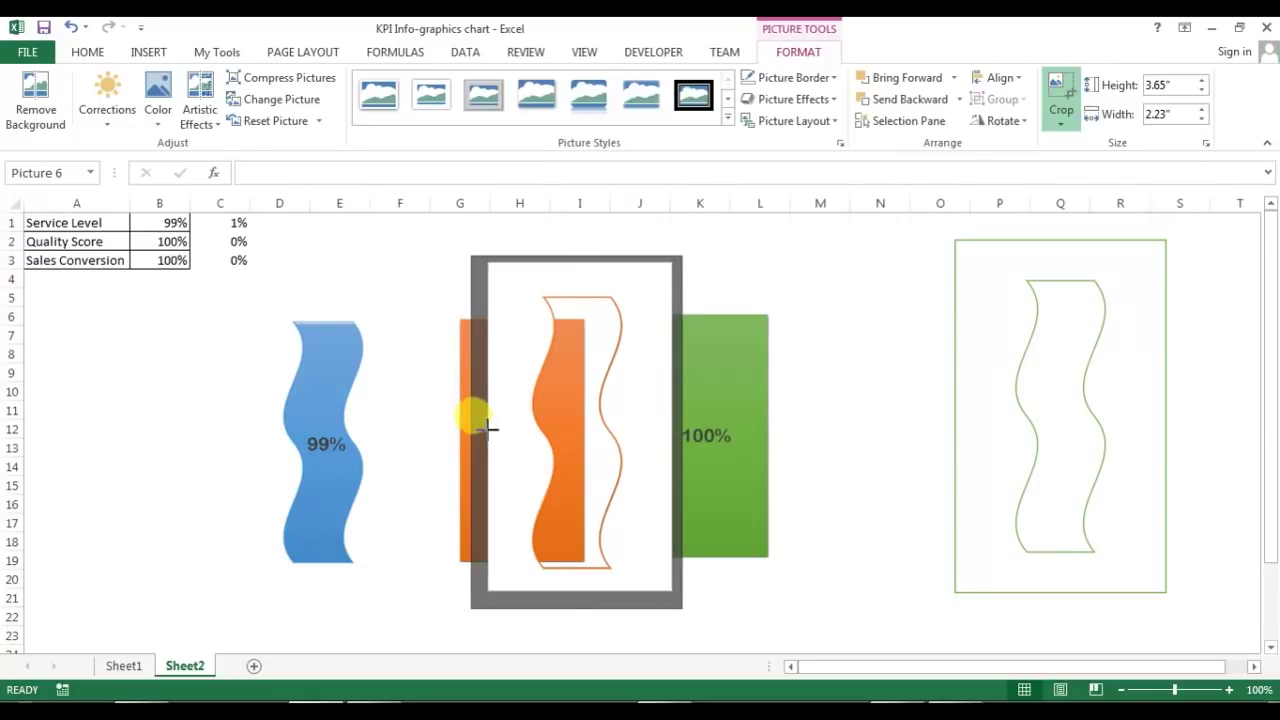
click(1058, 95)
Place the orange frame over the orange column and resize it to about 3.27" by 1.83" so its wavy opening matches the column height.
drag(624, 328, 572, 321)
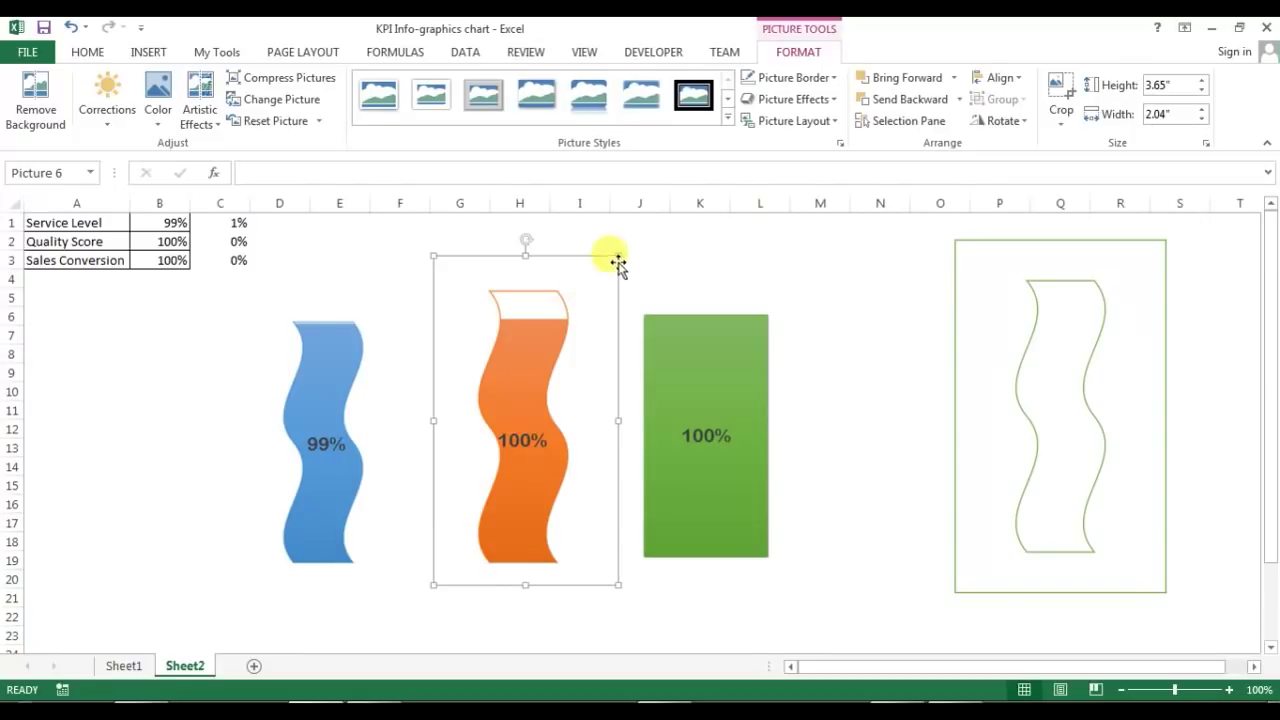
drag(620, 255, 599, 306)
drag(596, 582, 586, 577)
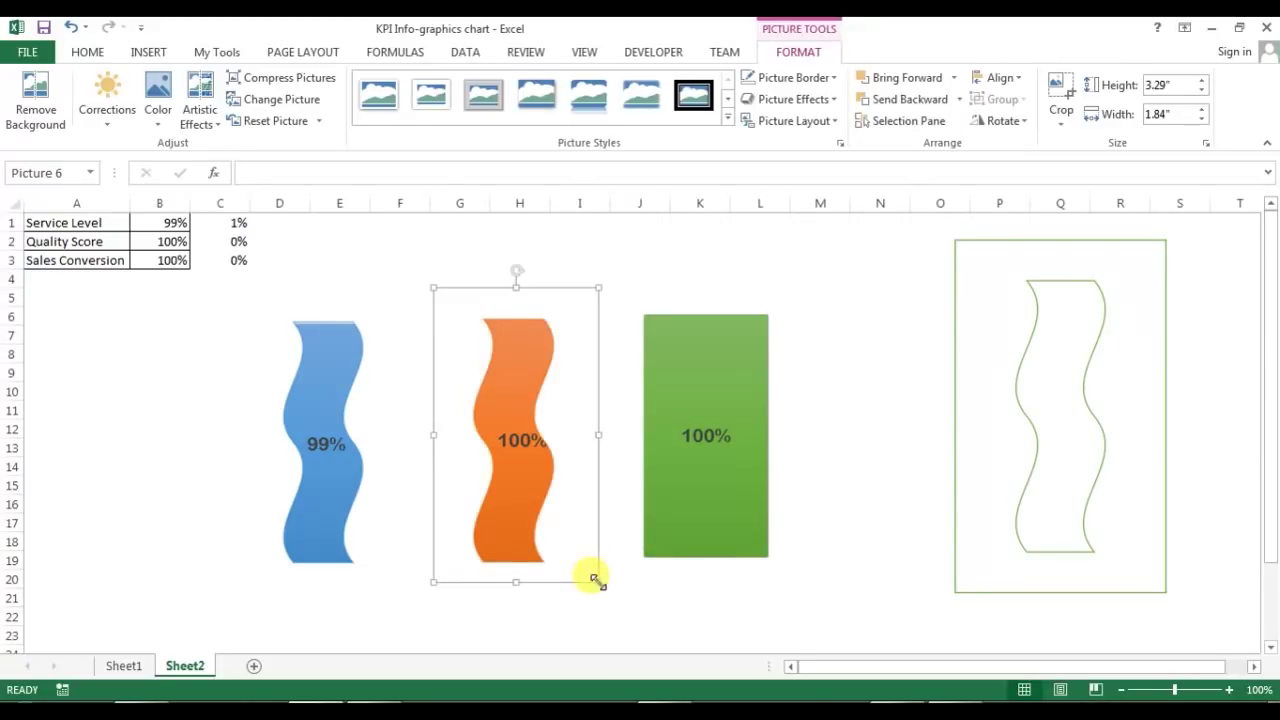
drag(546, 504, 549, 500)
drag(606, 287, 604, 303)
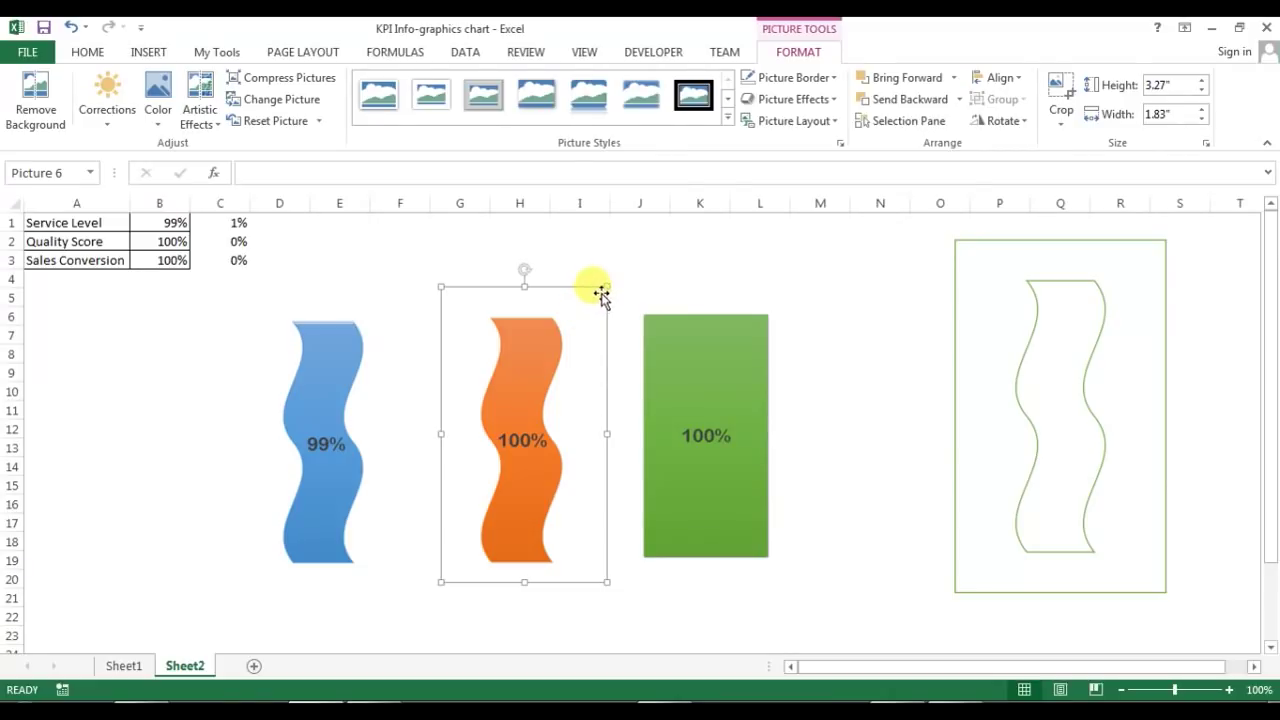
drag(605, 287, 606, 300)
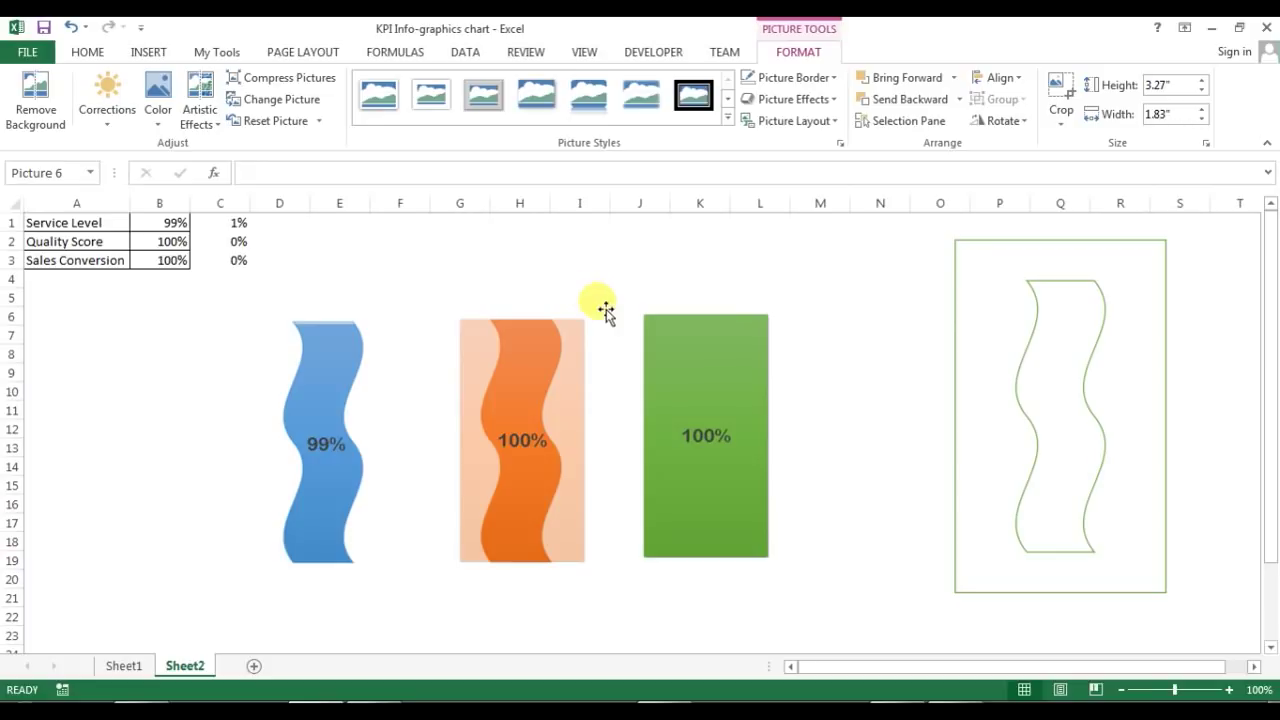
drag(606, 312, 608, 312)
Move the green frame closer to the columns and crop its outer border off all four sides, to about 3.7" high by 2.08" wide.
click(1017, 330)
drag(1017, 330, 912, 333)
click(1061, 118)
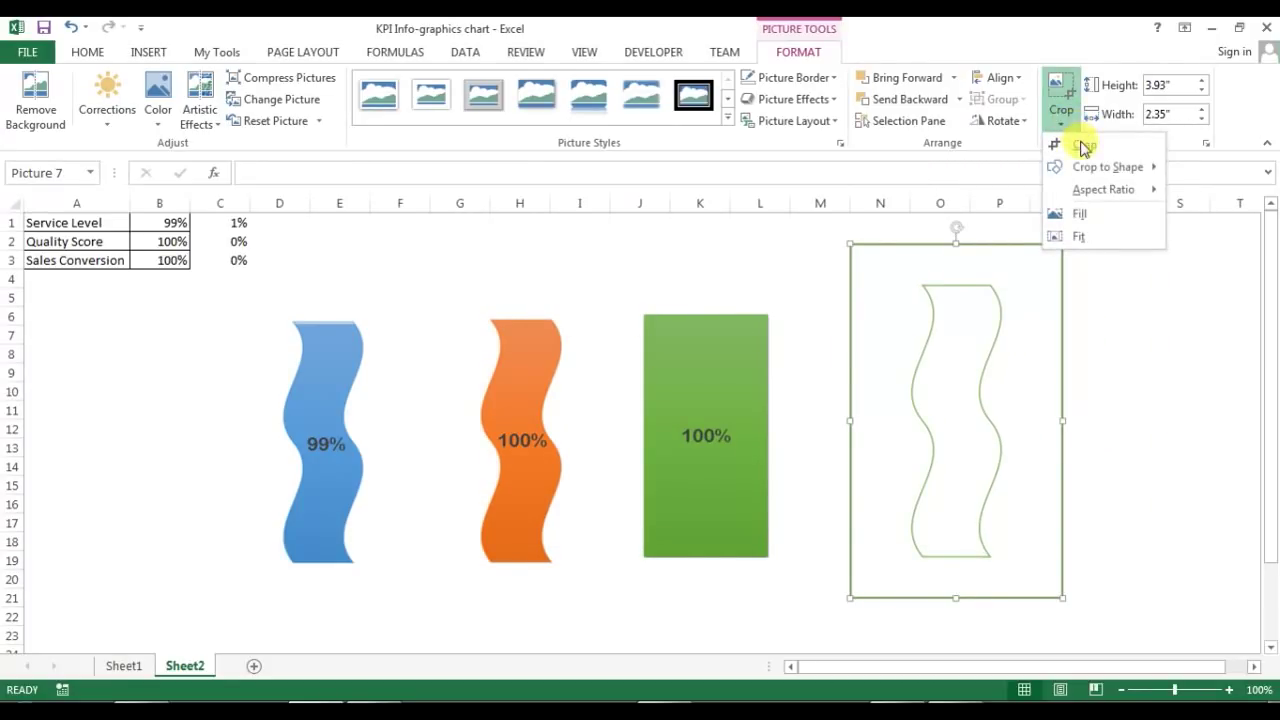
click(1084, 147)
drag(940, 244, 953, 255)
drag(956, 594, 957, 582)
drag(1050, 418, 1043, 419)
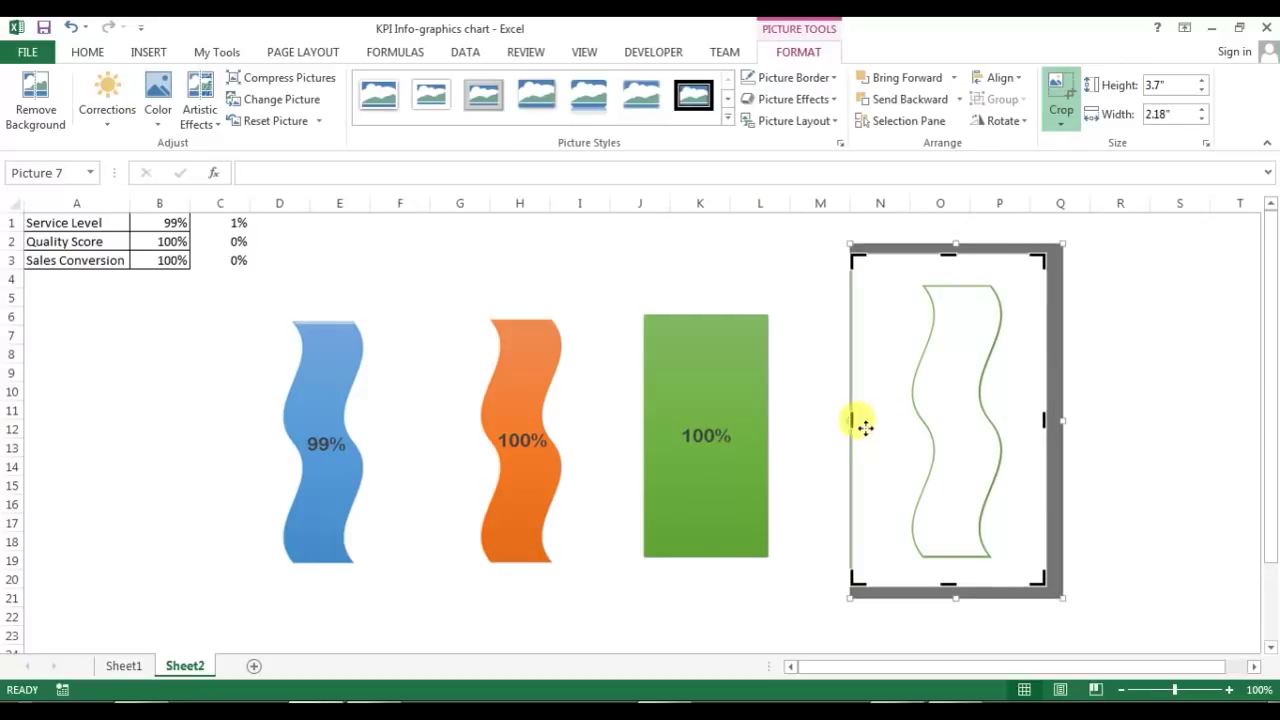
drag(850, 419, 858, 419)
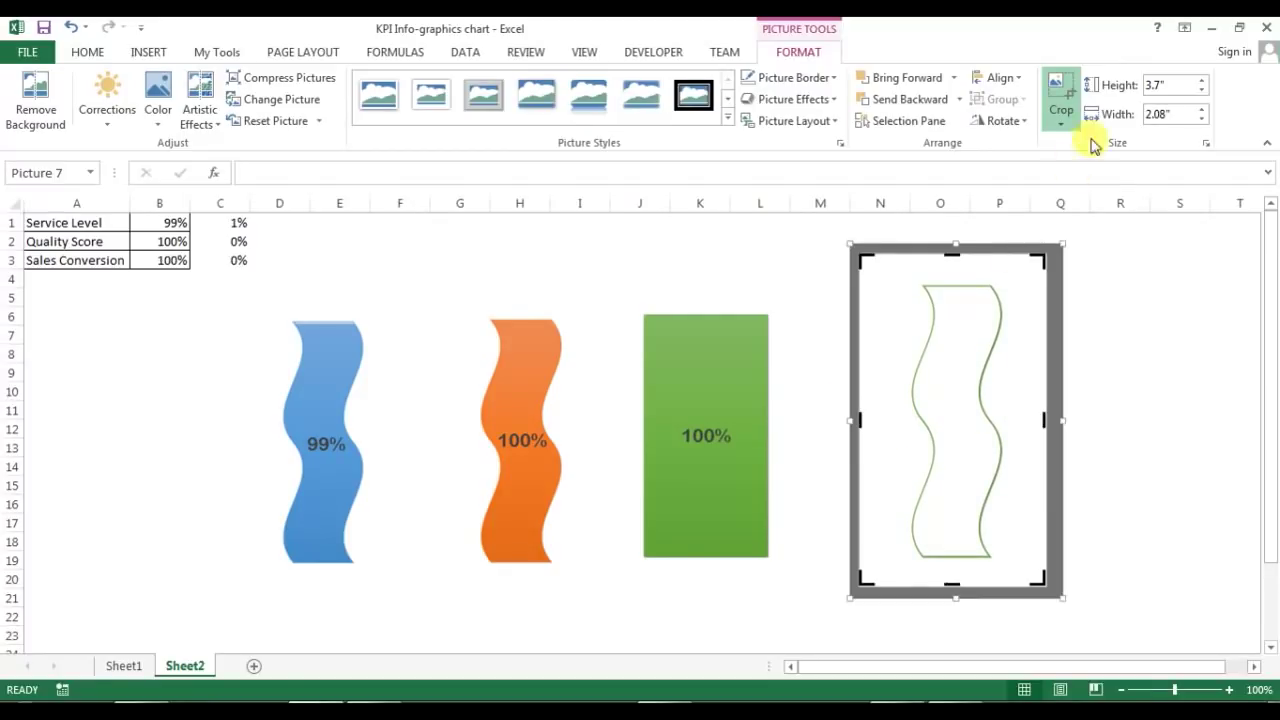
click(1062, 90)
click(1121, 324)
Place the green frame over the green column, resize it to about 3.29" by 1.85" and nudge it right to centre it on the percentage.
drag(1008, 346, 767, 342)
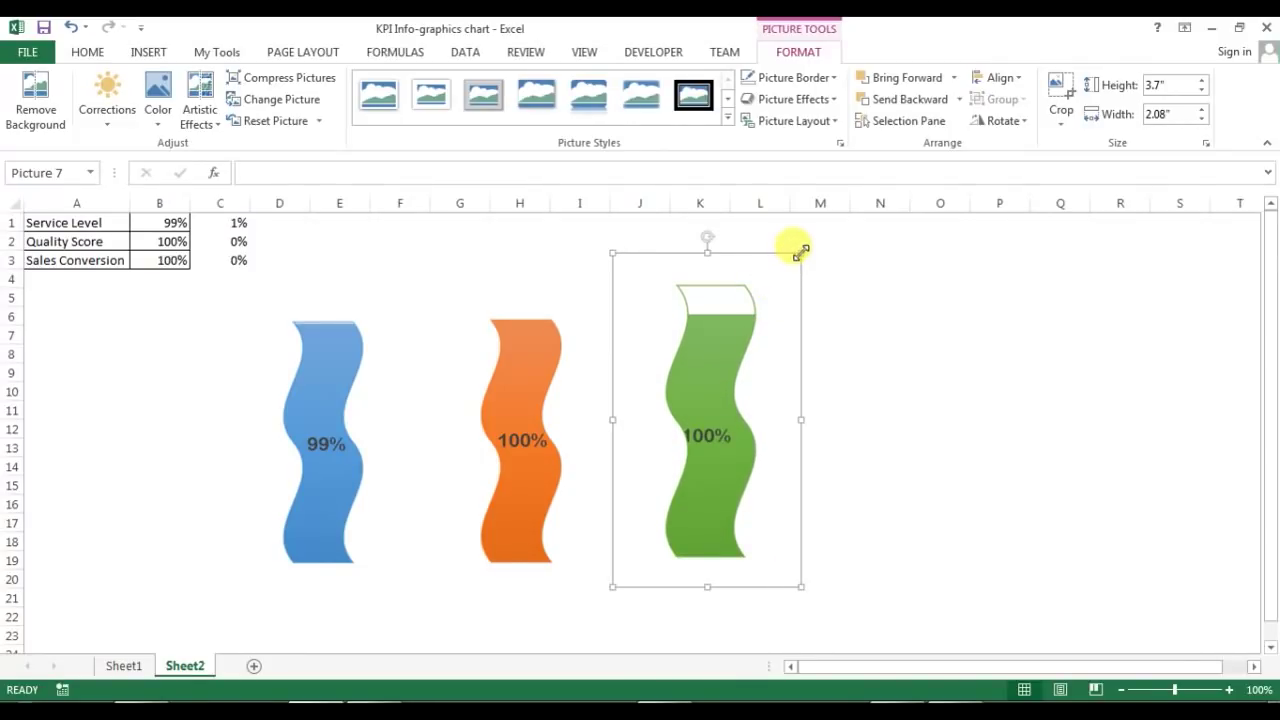
drag(800, 254, 781, 323)
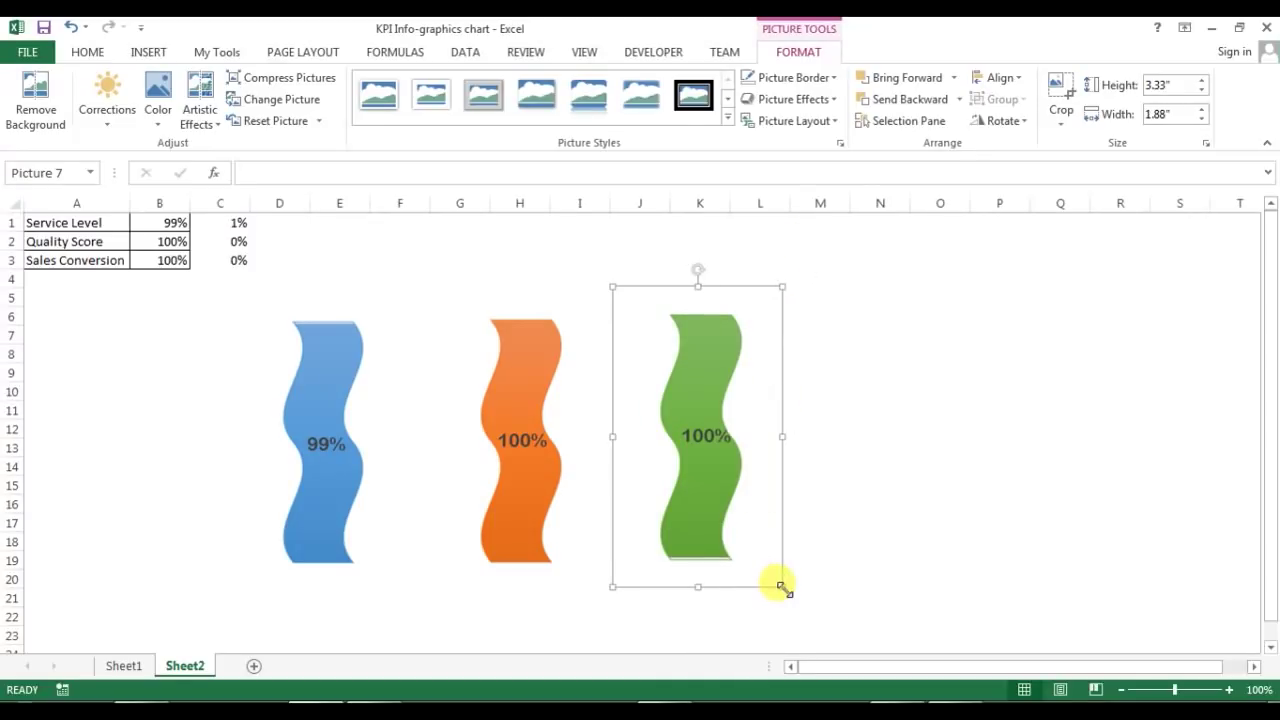
drag(783, 588, 780, 583)
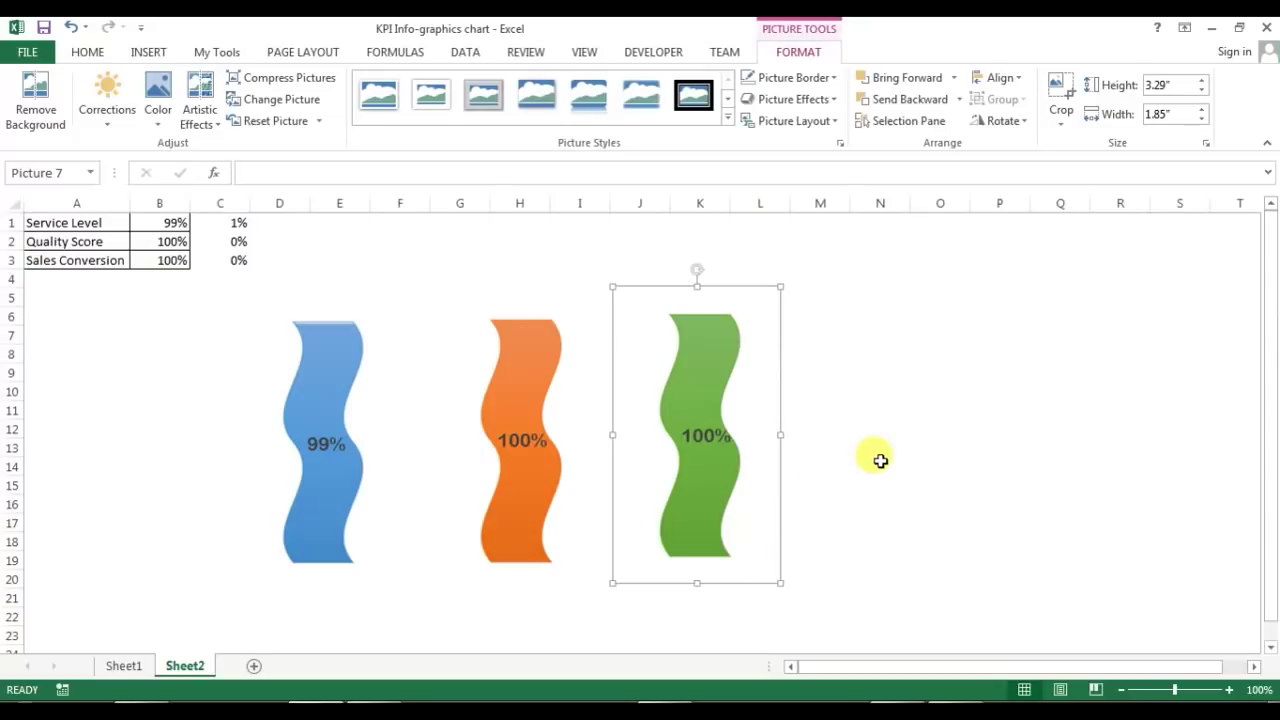
key(Right)
key(Right)
key(Right)
key(Right)
key(Right)
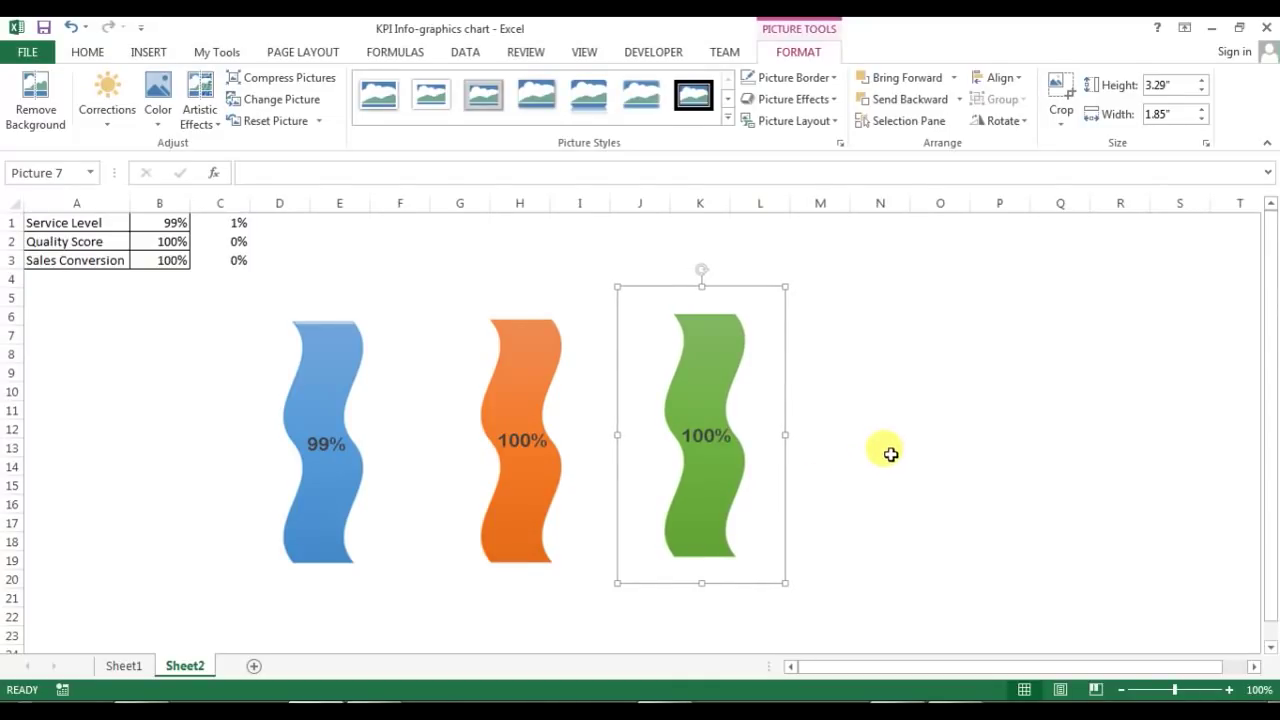
click(890, 454)
Set Service Level to 85%, Quality Score to 65% and Sales Conversion to 25% in cells B1 to B3.
click(166, 222)
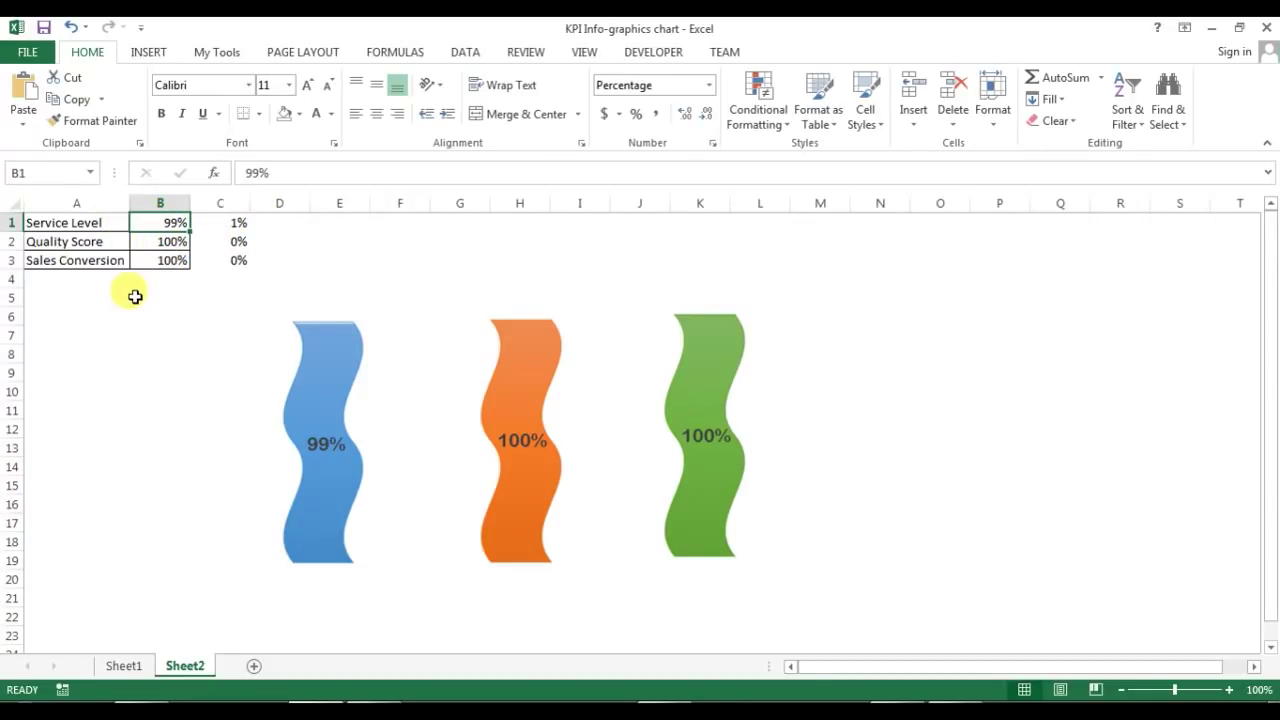
text(85)
key(Return)
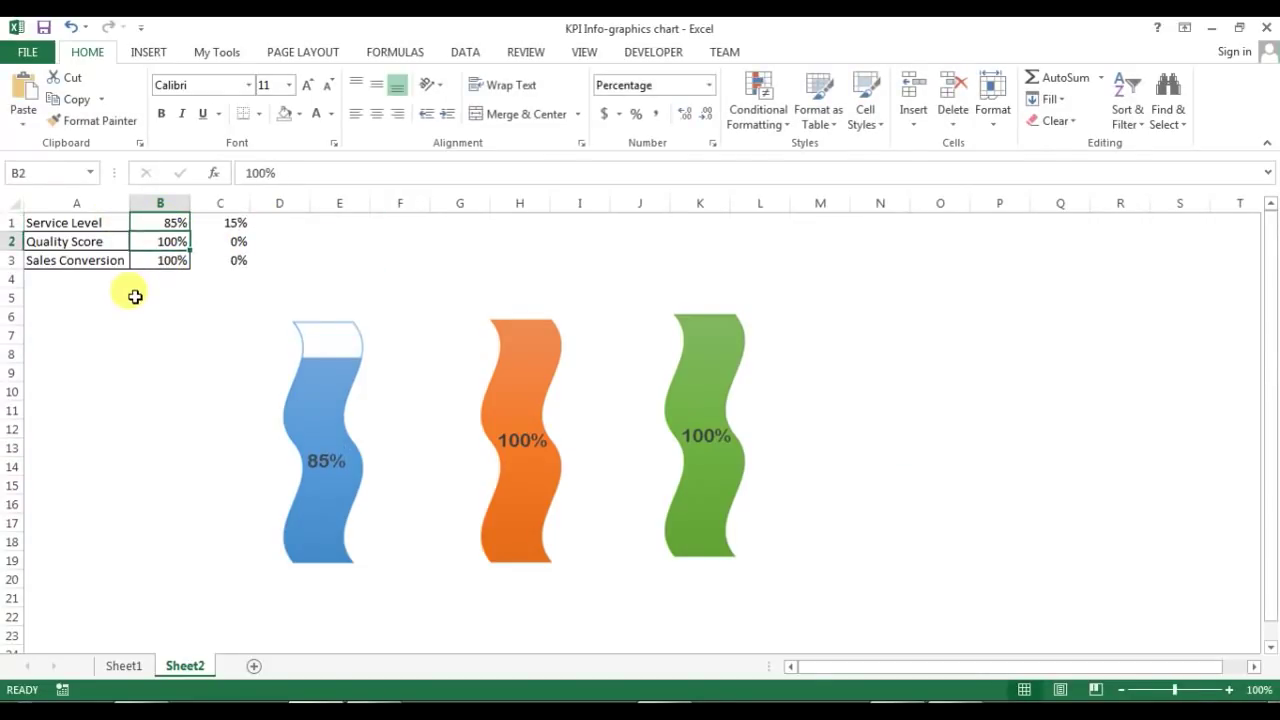
text(65)
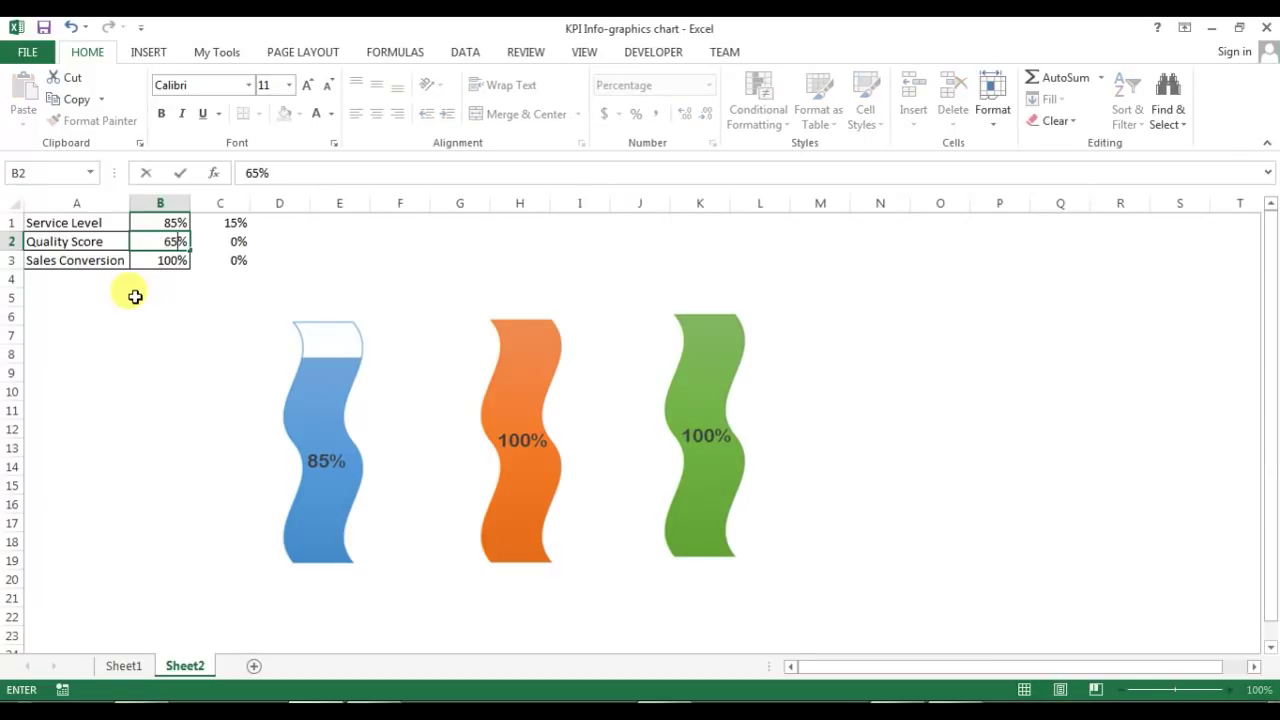
key(Return)
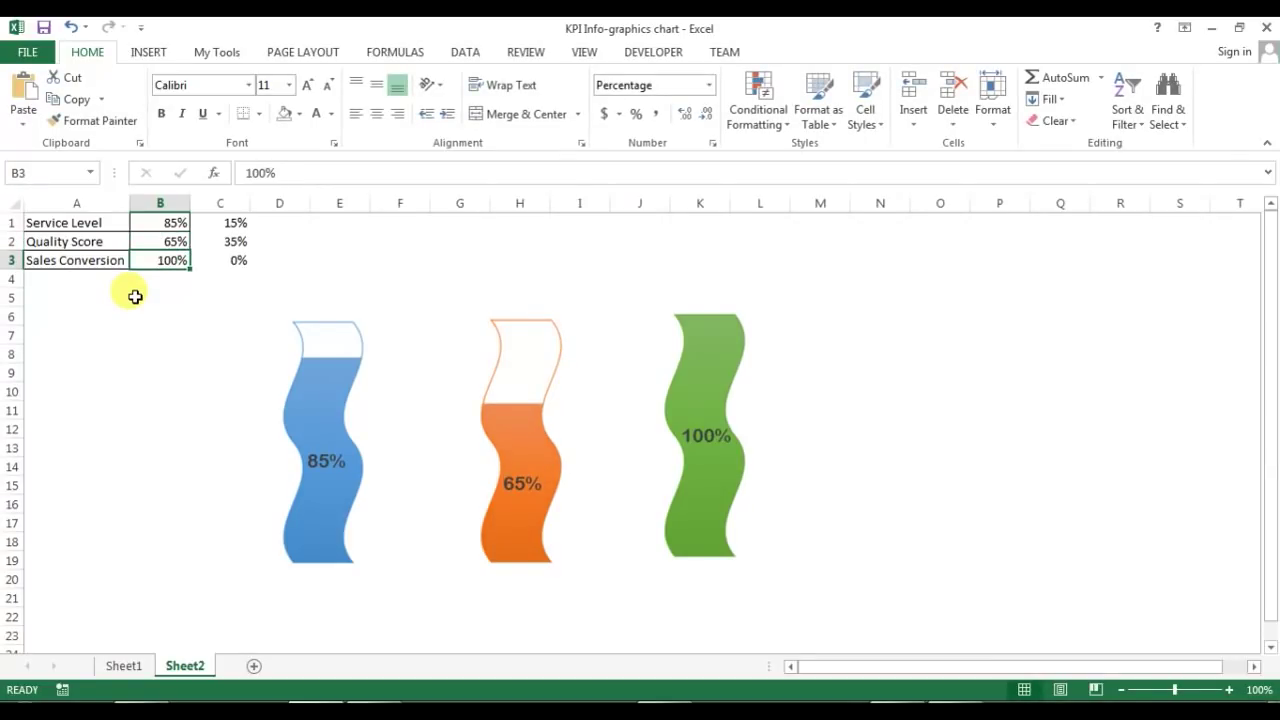
text(25)
key(Return)
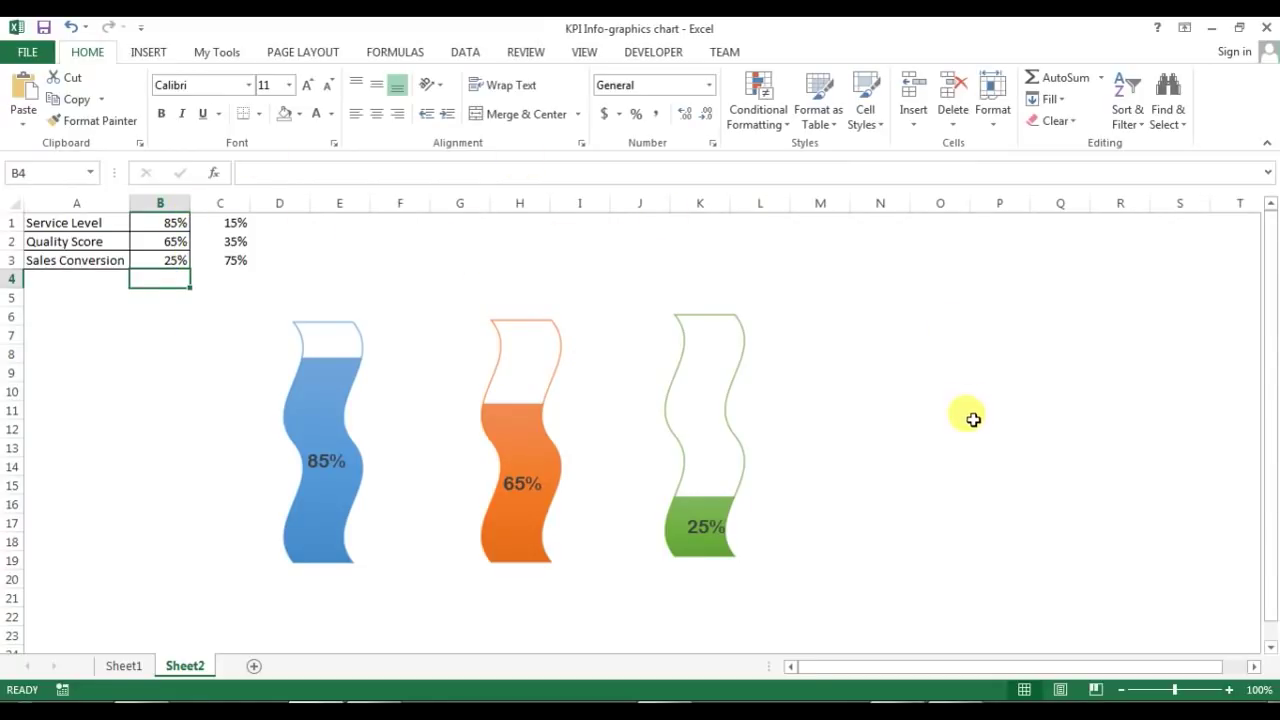
Select all the charts and wavy frames on the sheet and group them into one object.
click(342, 366)
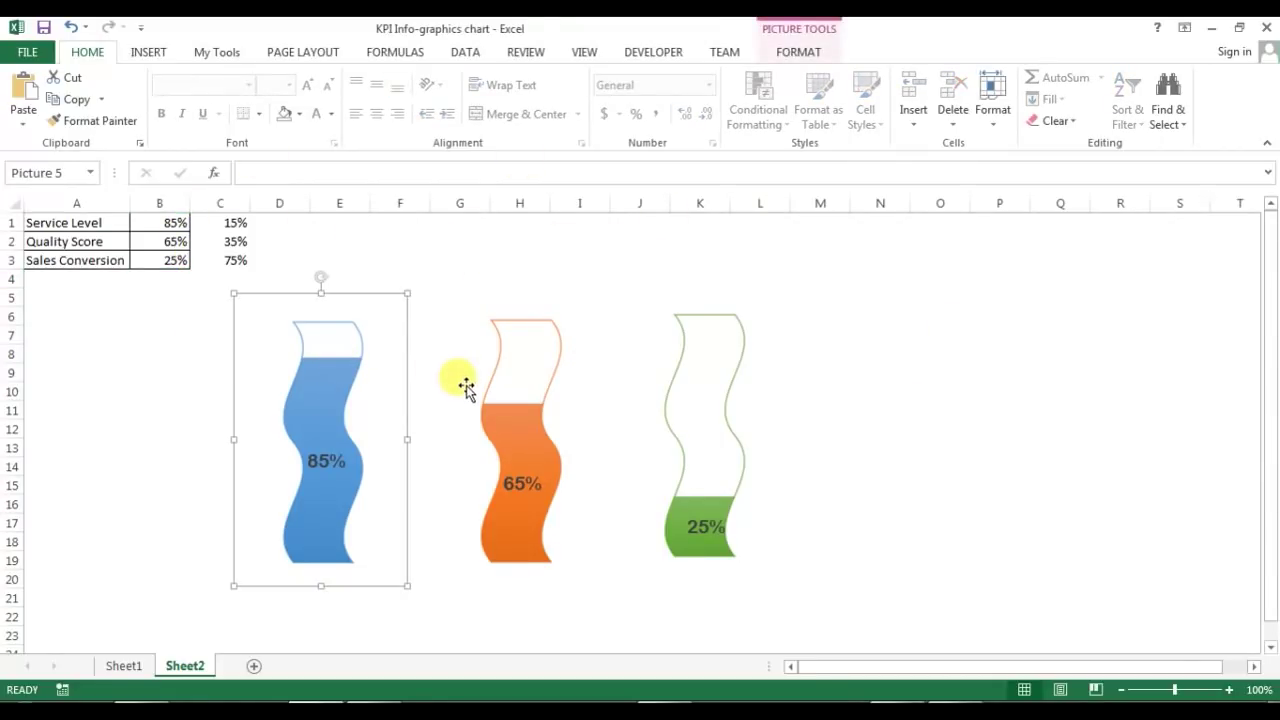
key(ctrl+a)
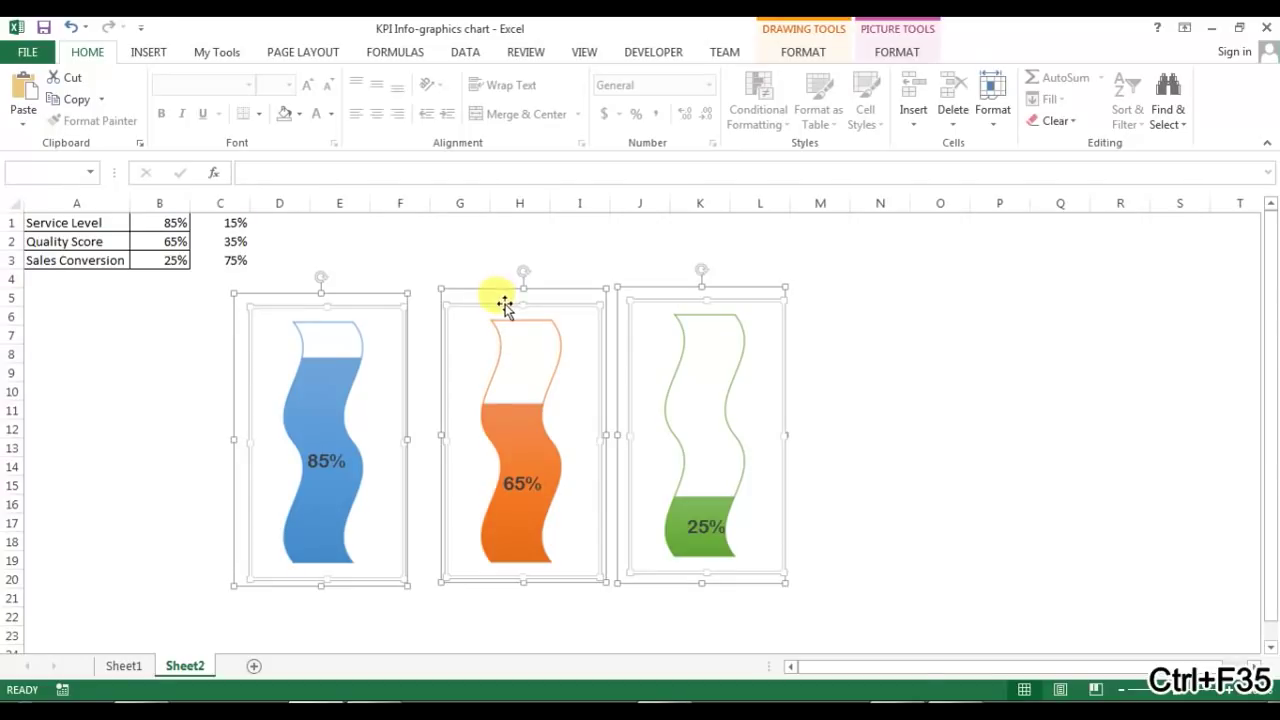
right_click(506, 306)
mouse_move(617, 415)
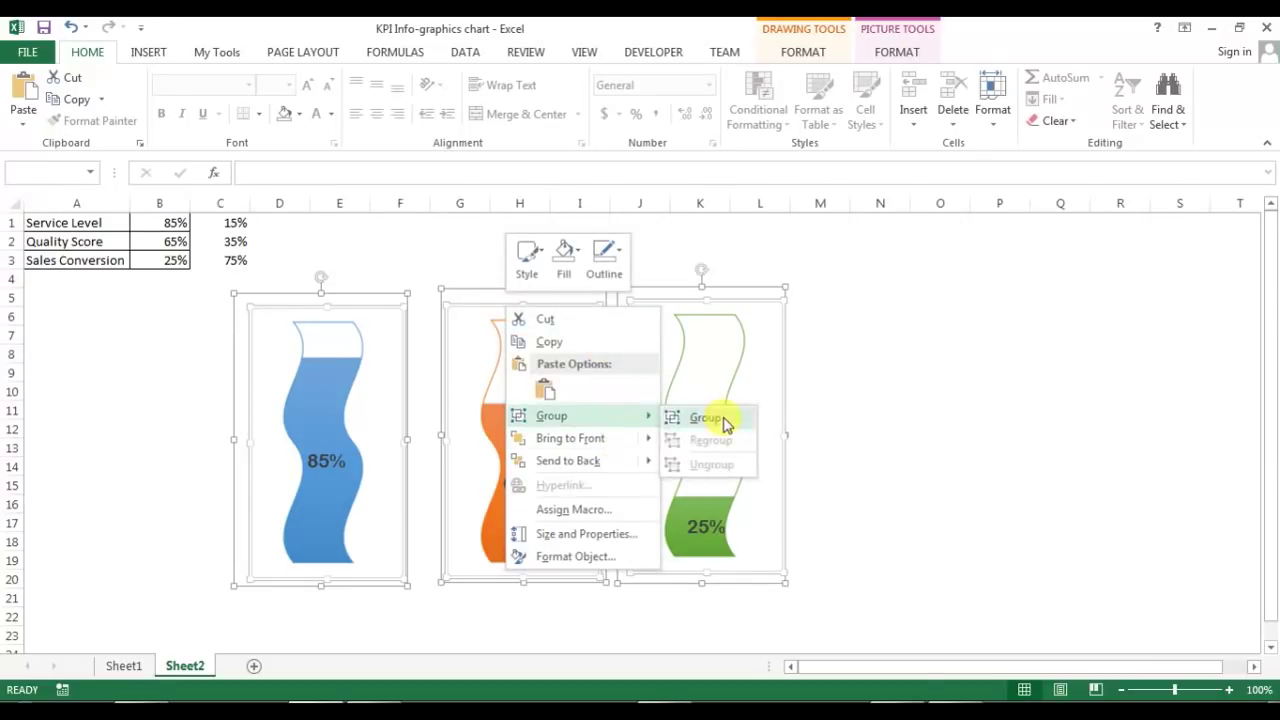
click(705, 418)
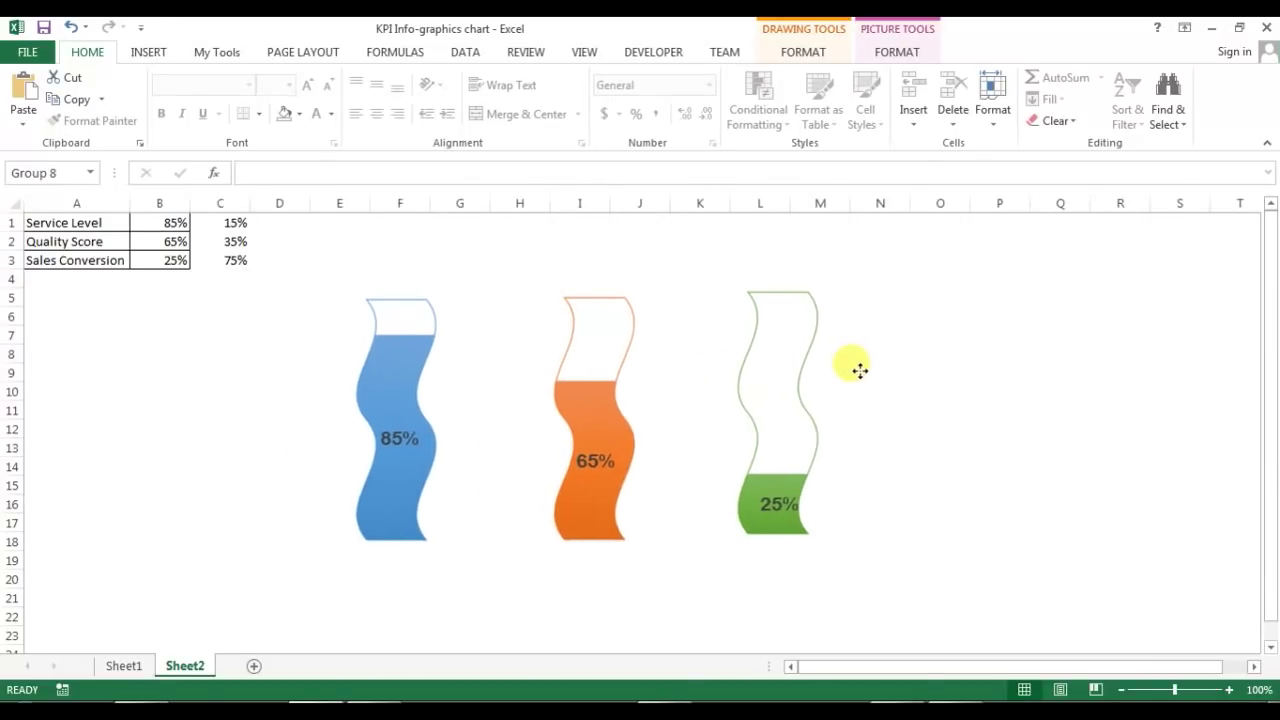
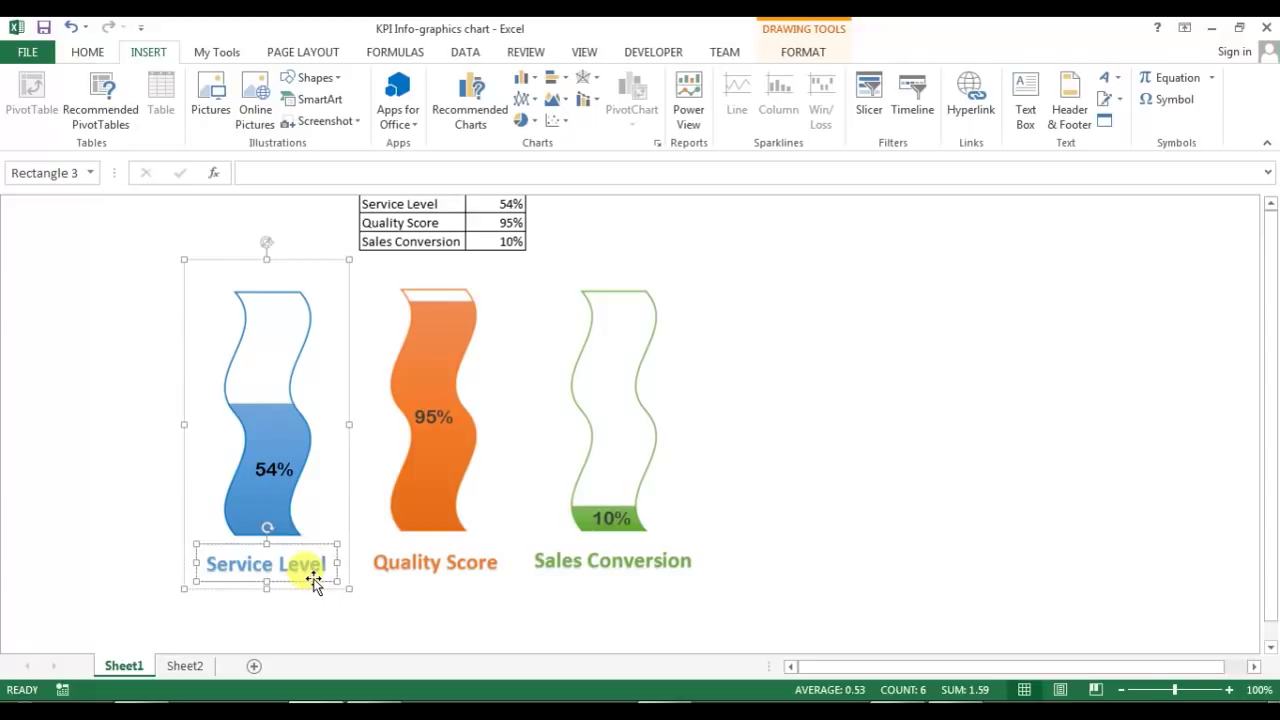
Paste the Service Level label from Sheet1 into Sheet2 and place a copy under each of the three wavy columns.
click(184, 665)
key(ctrl+End)
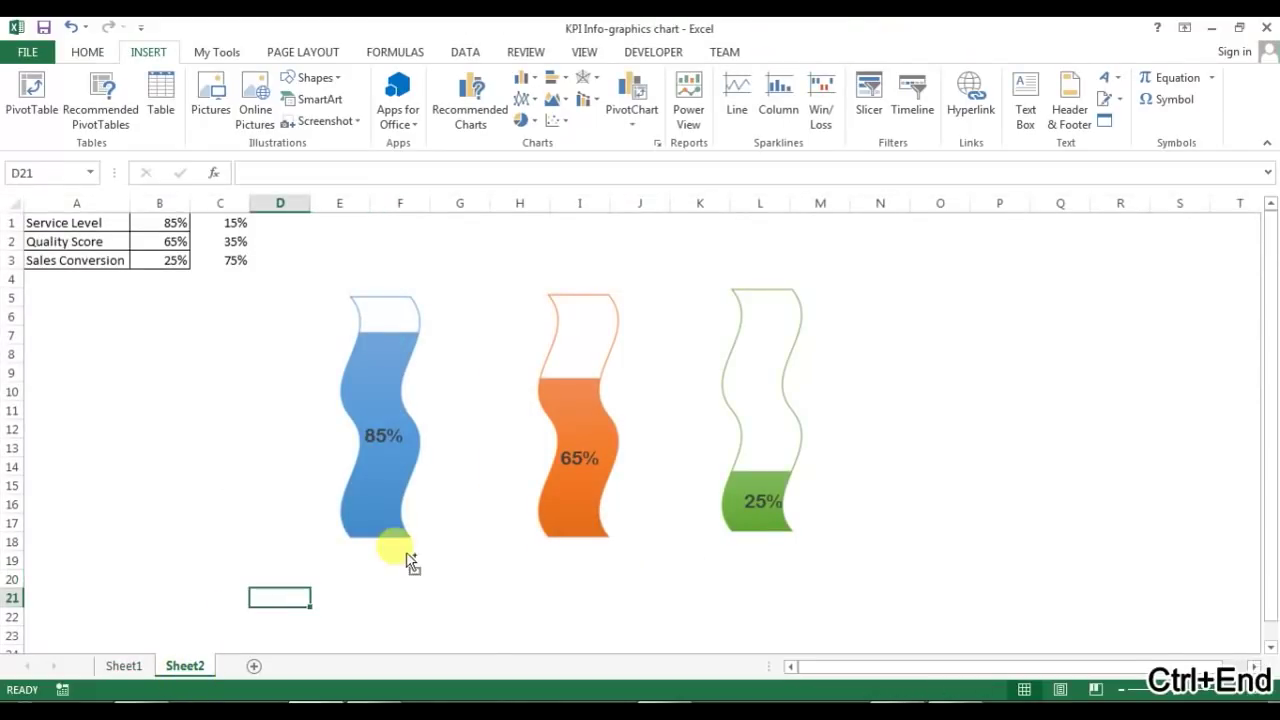
key(ctrl+v)
drag(364, 624, 814, 586)
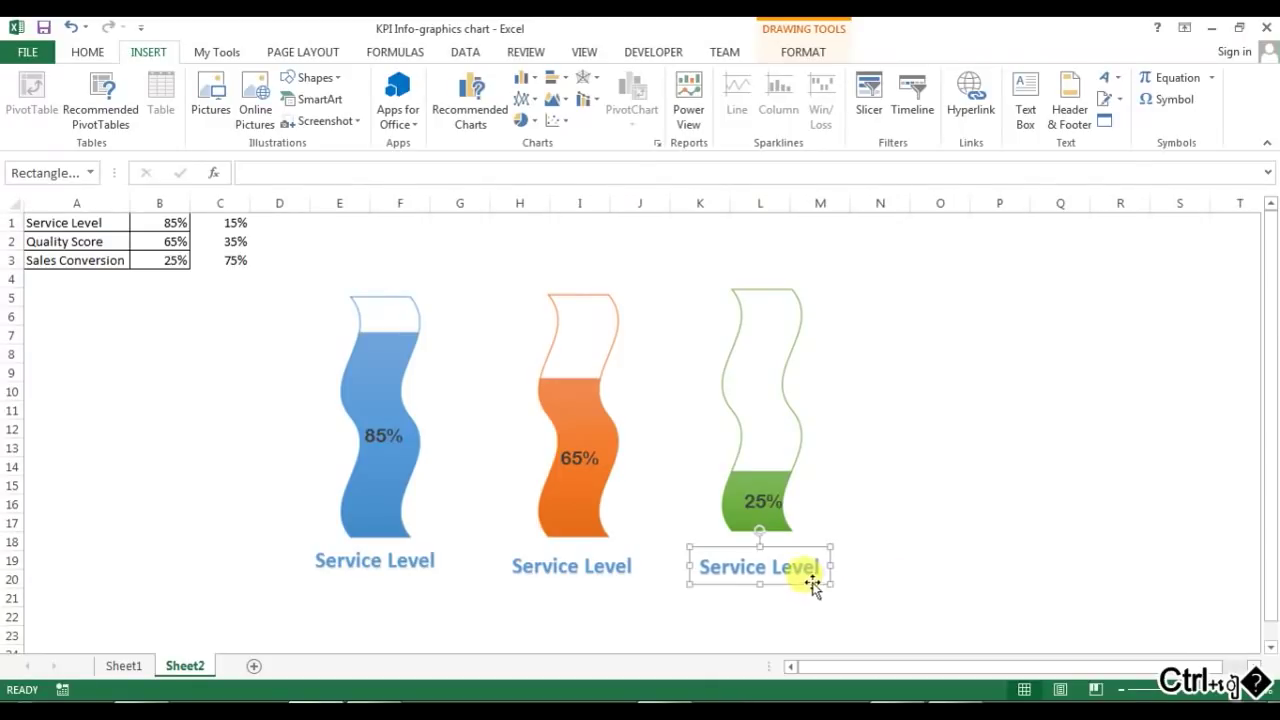
Change the label text under the orange column to Quality Score.
click(610, 580)
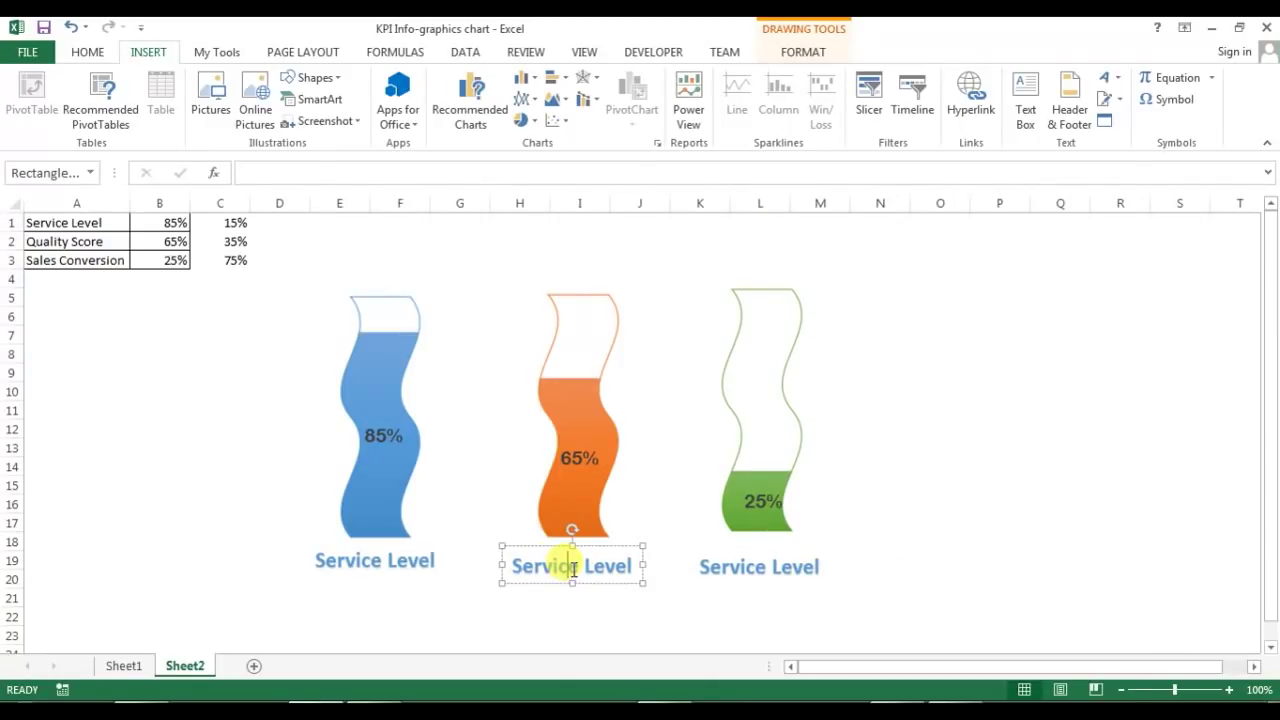
key(ctrl+End)
key(ctrl+a)
text(Qua)
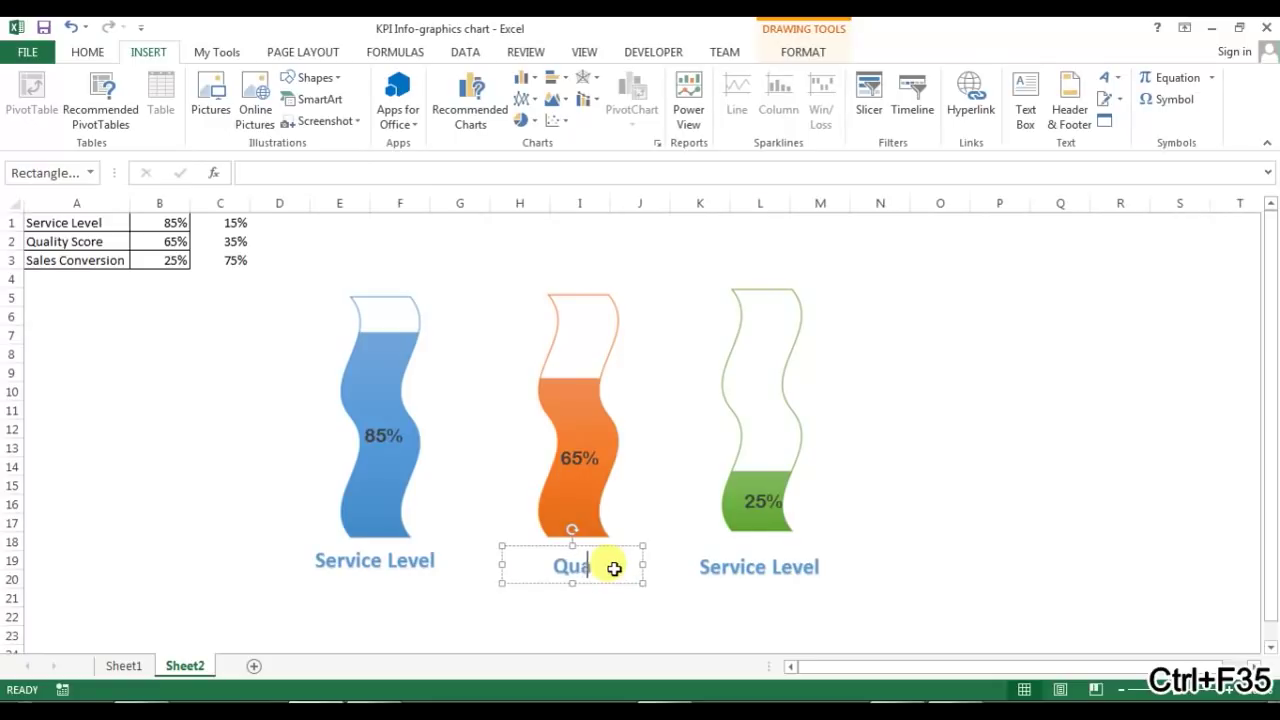
text(lity Score)
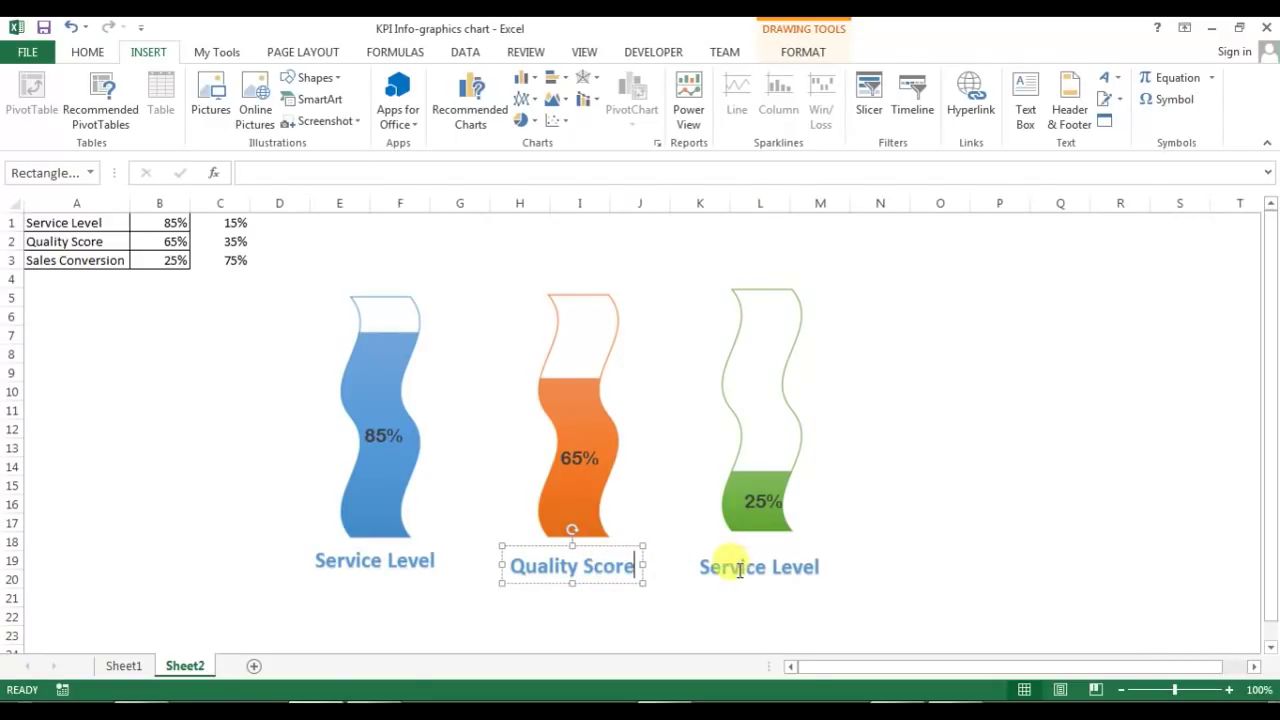
Change the label text under the green column to Sales Conversion.
click(750, 568)
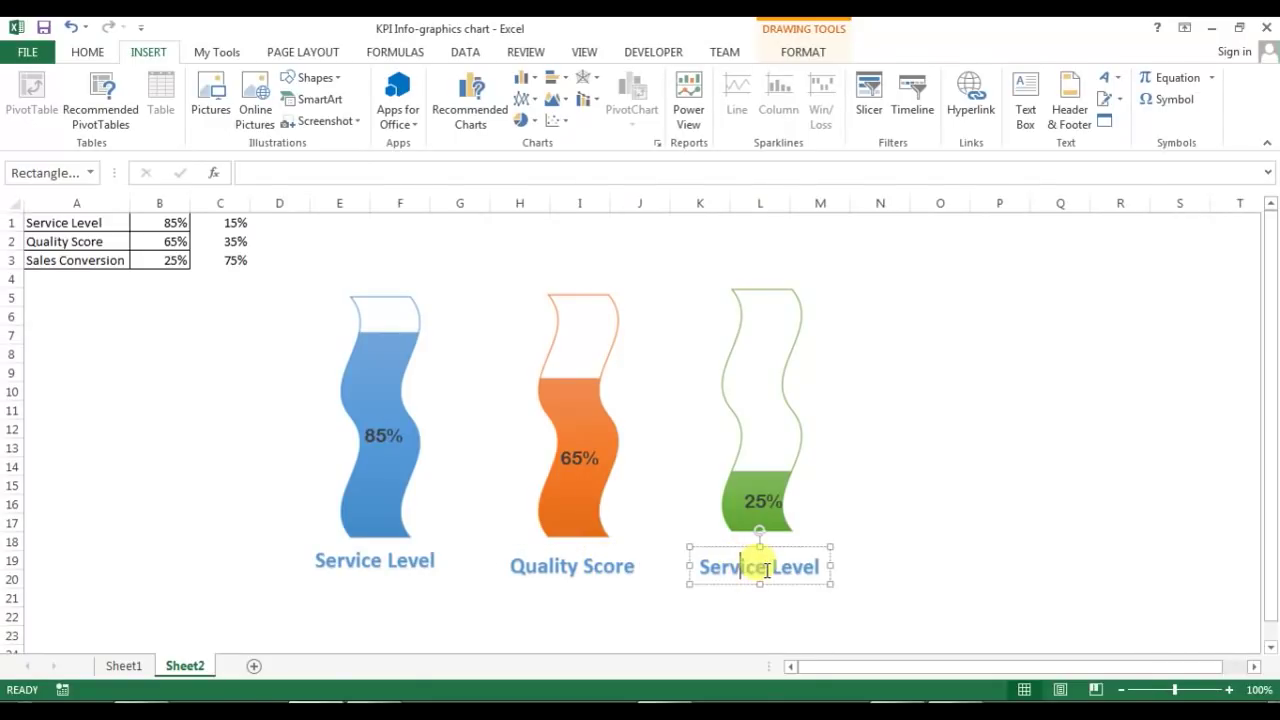
key(ctrl+a)
text(S)
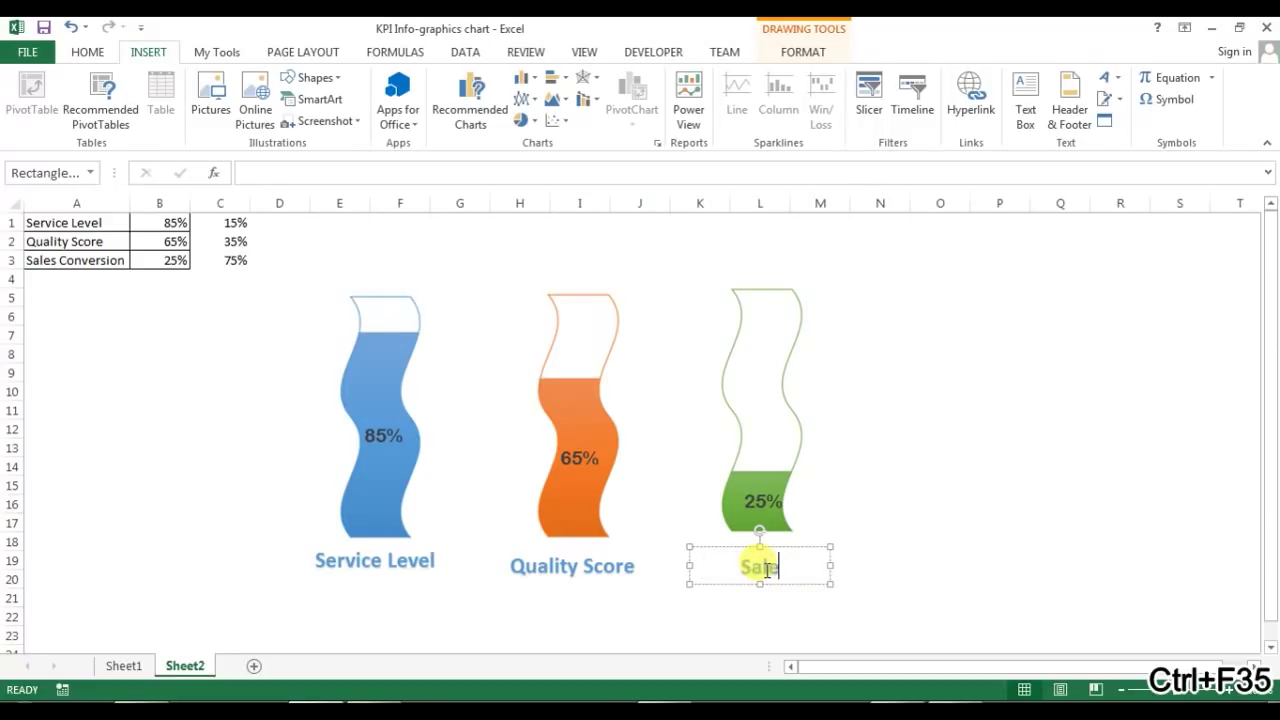
text(ales Conversion)
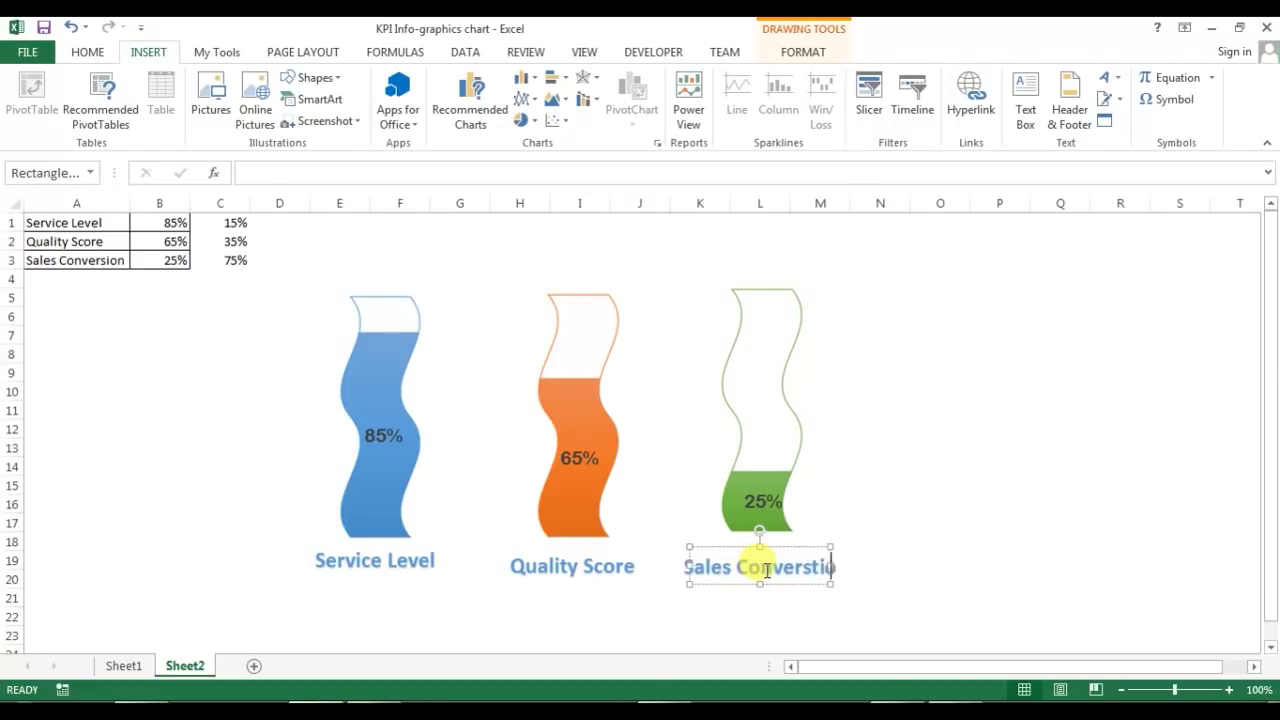
key(BackSpace)
key(BackSpace)
key(BackSpace)
text(ion)
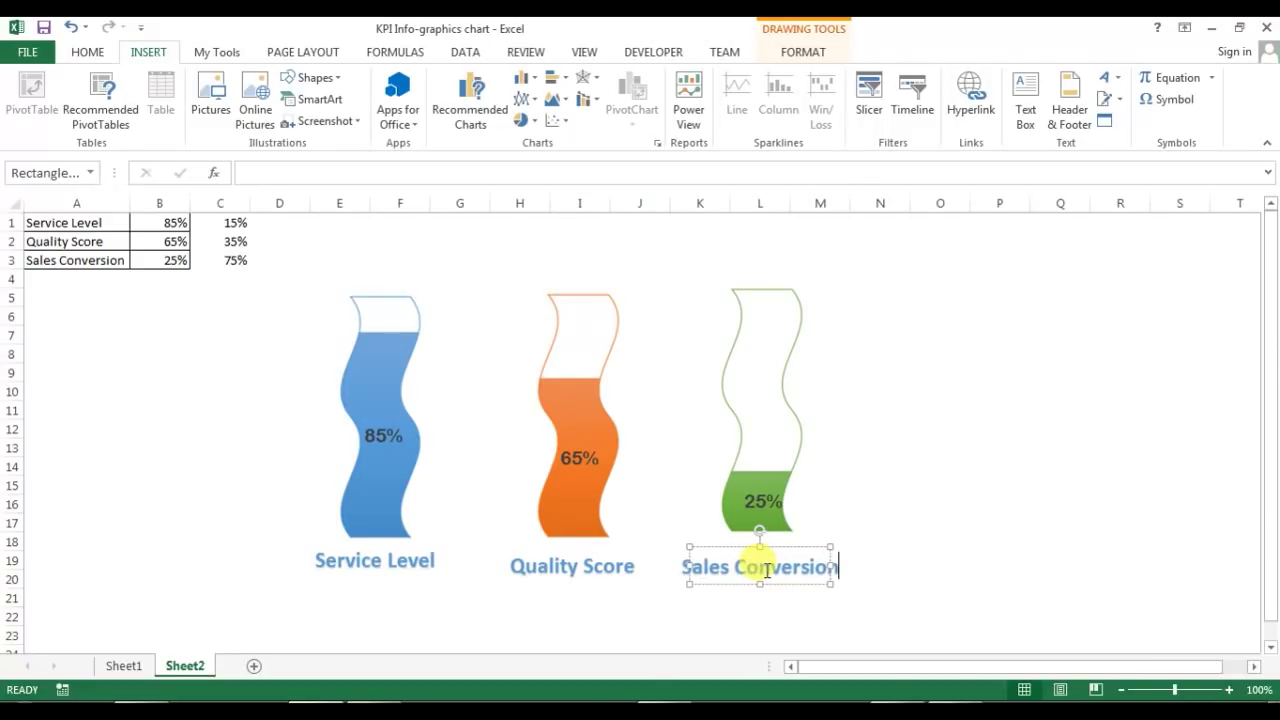
Colour the Sales Conversion label text green and the Quality Score label text orange to match their columns.
click(87, 51)
click(316, 113)
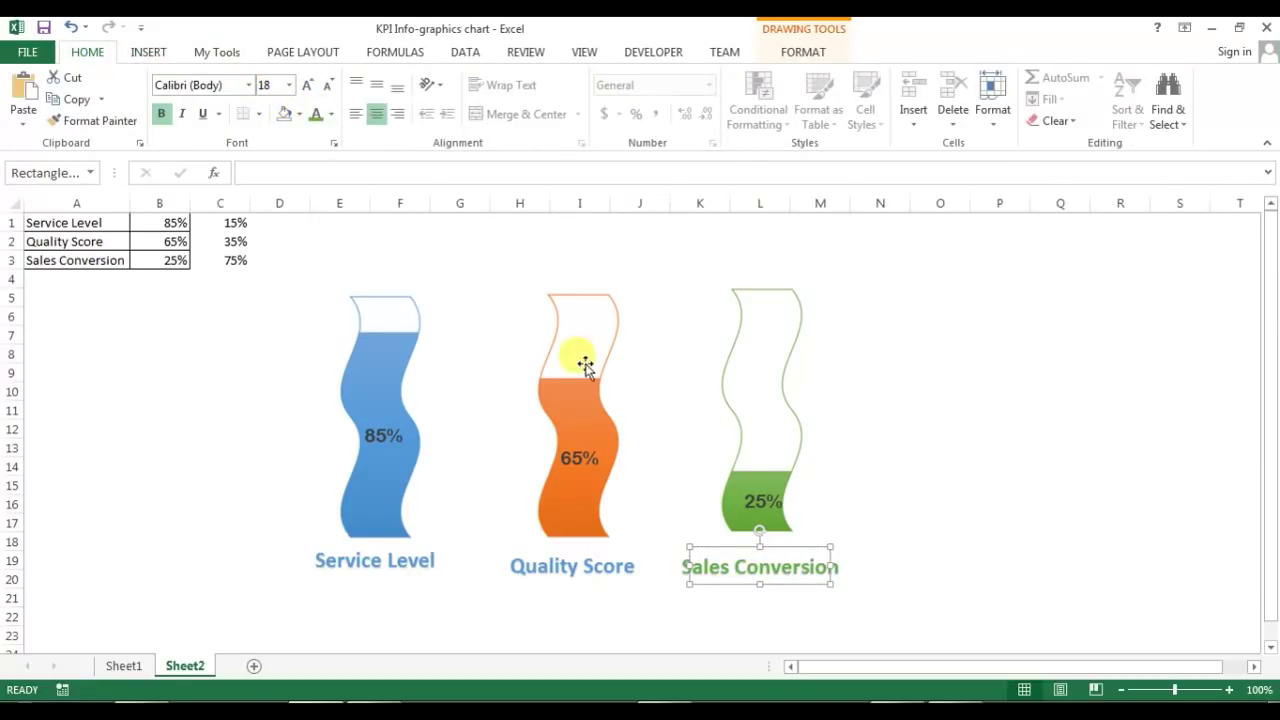
click(601, 579)
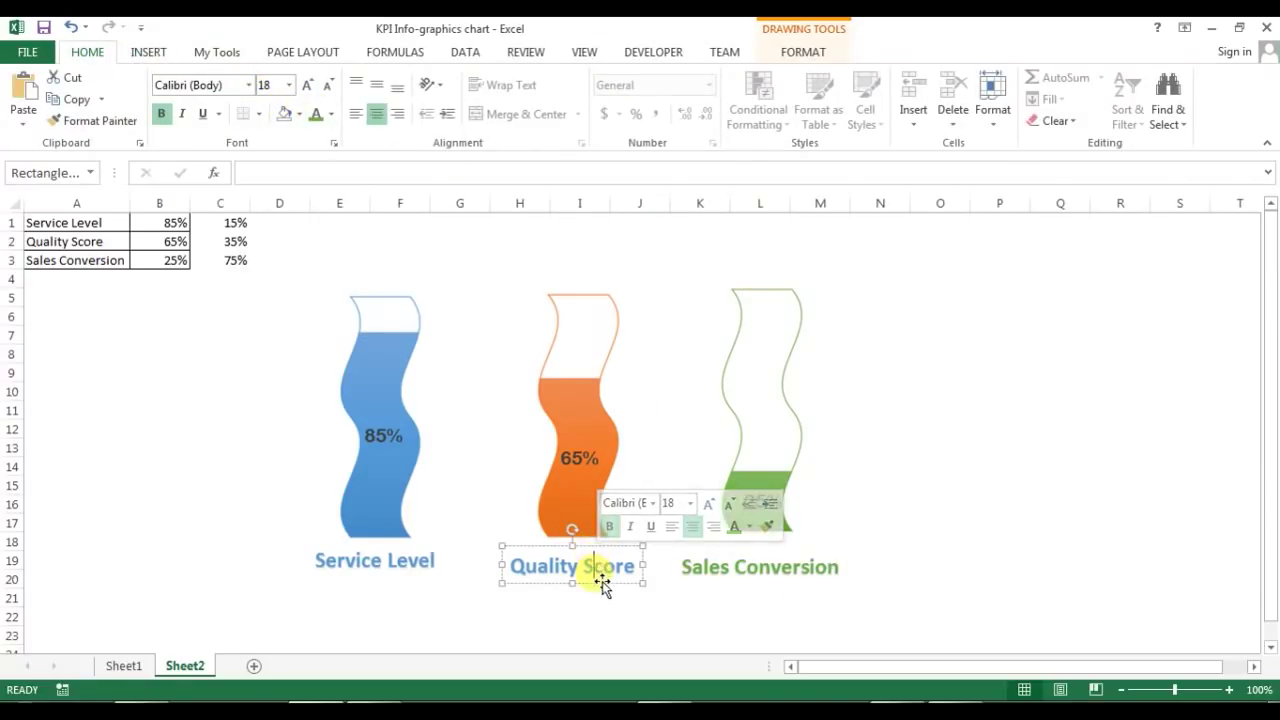
click(331, 114)
click(395, 177)
click(580, 627)
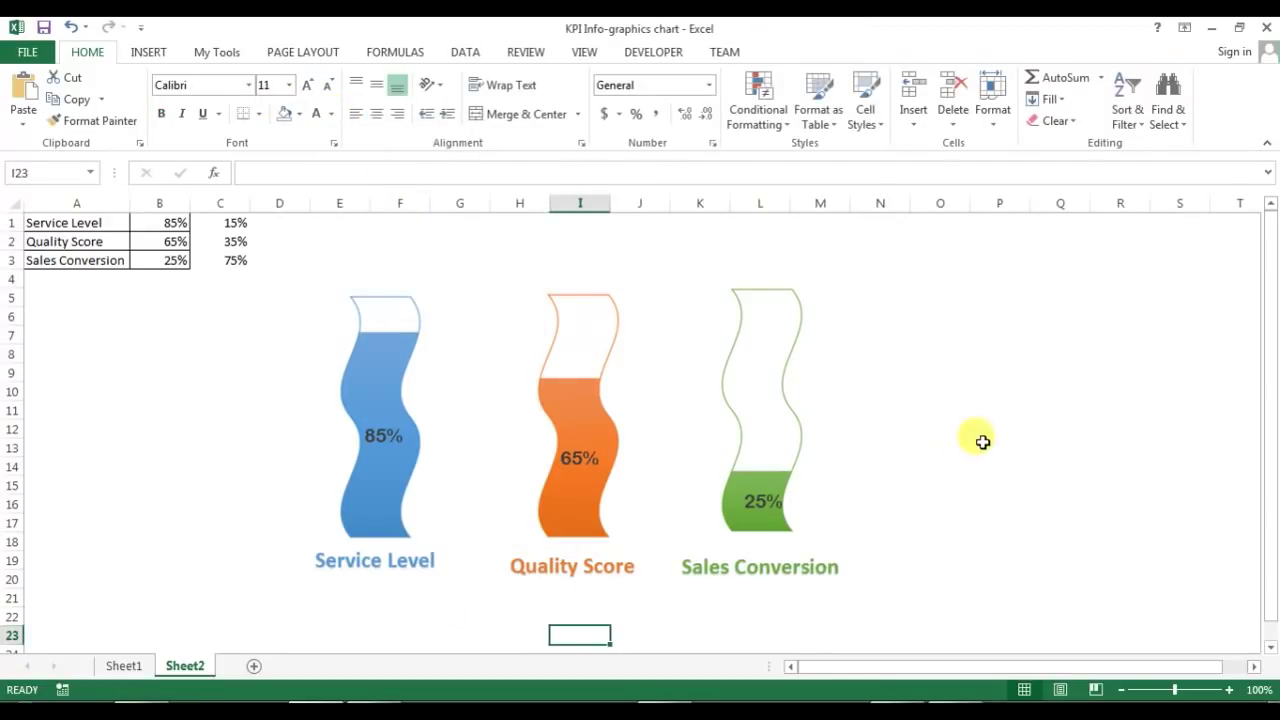
click(982, 443)
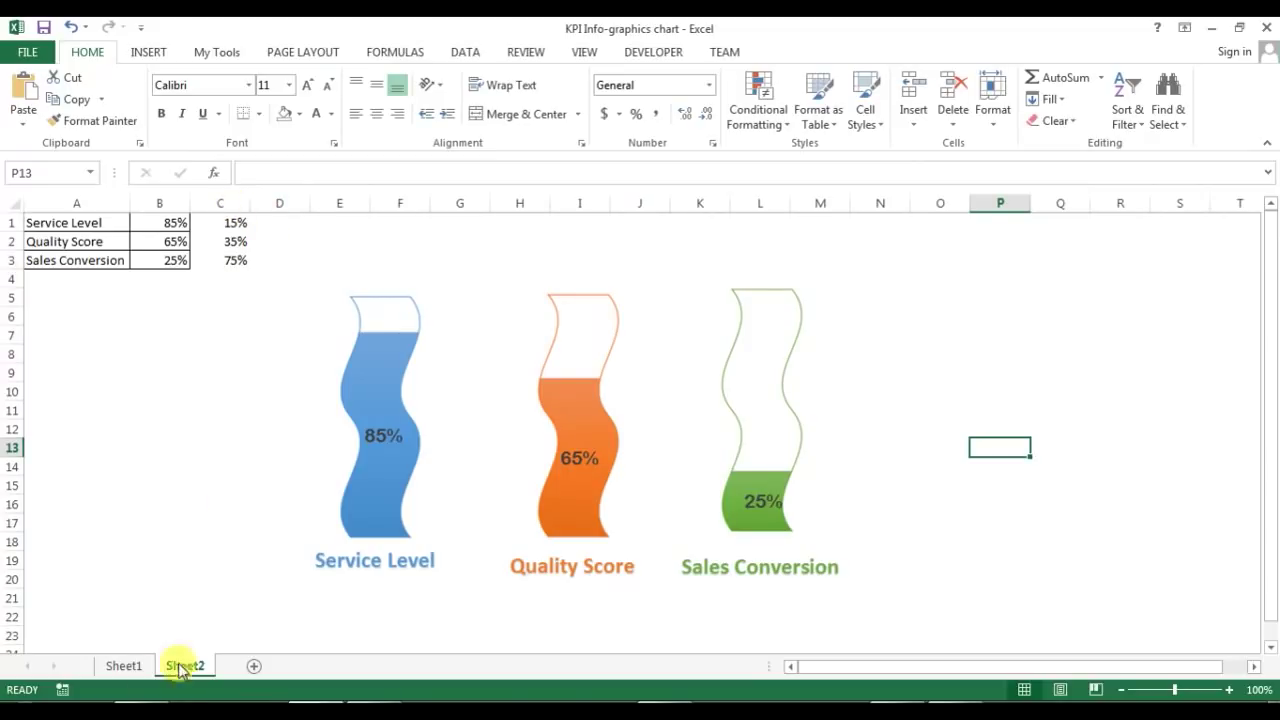
Compare the finished infographic and KPI table on Sheet1 with the grouped version on Sheet2.
click(126, 666)
click(815, 375)
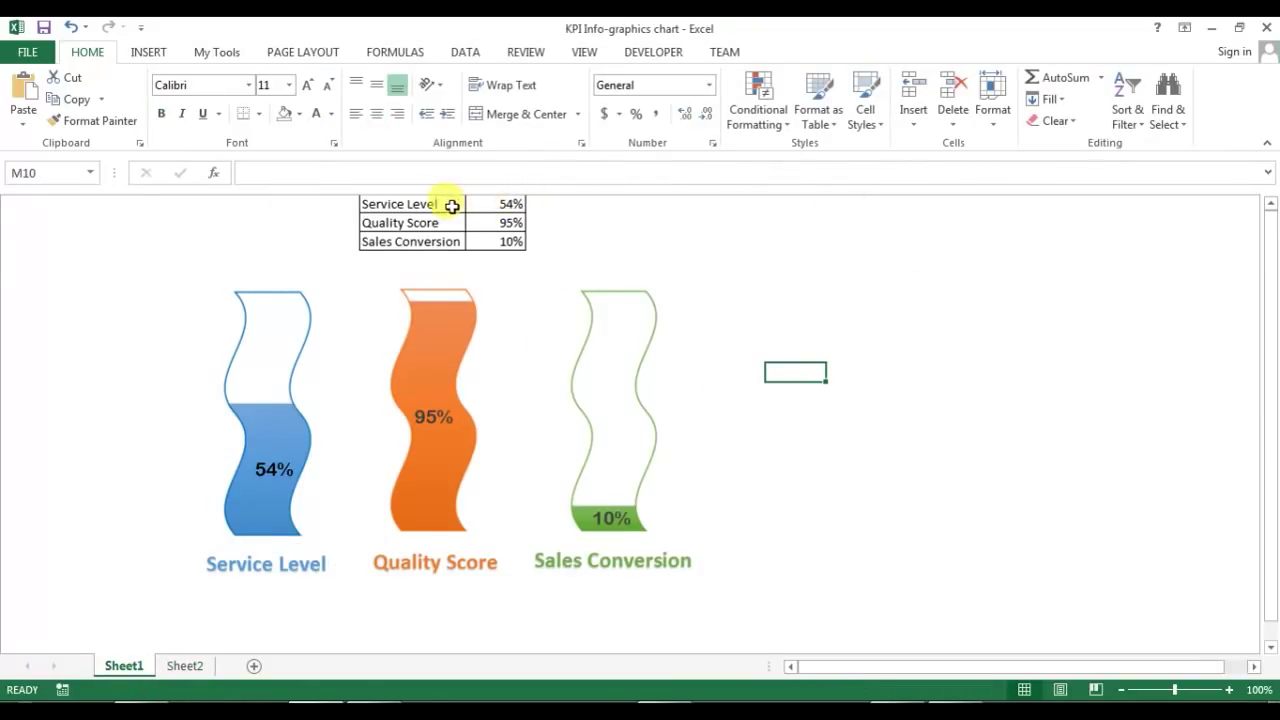
drag(430, 204, 508, 232)
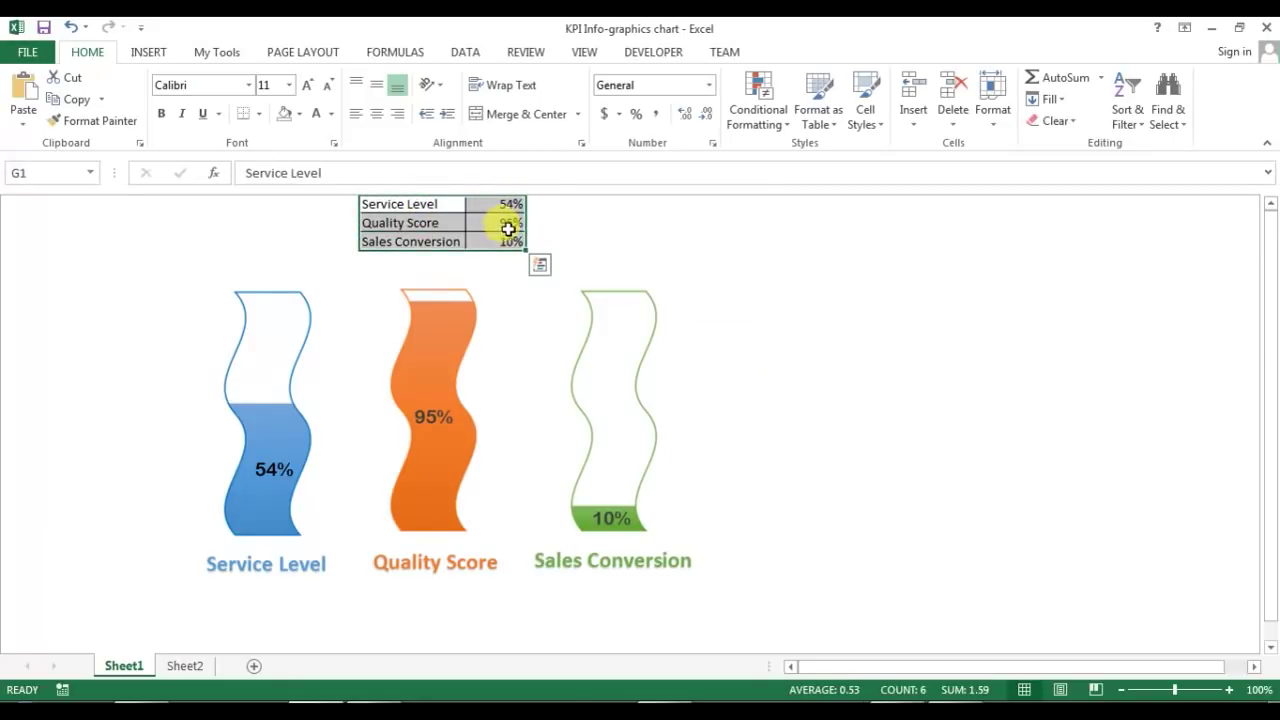
click(495, 203)
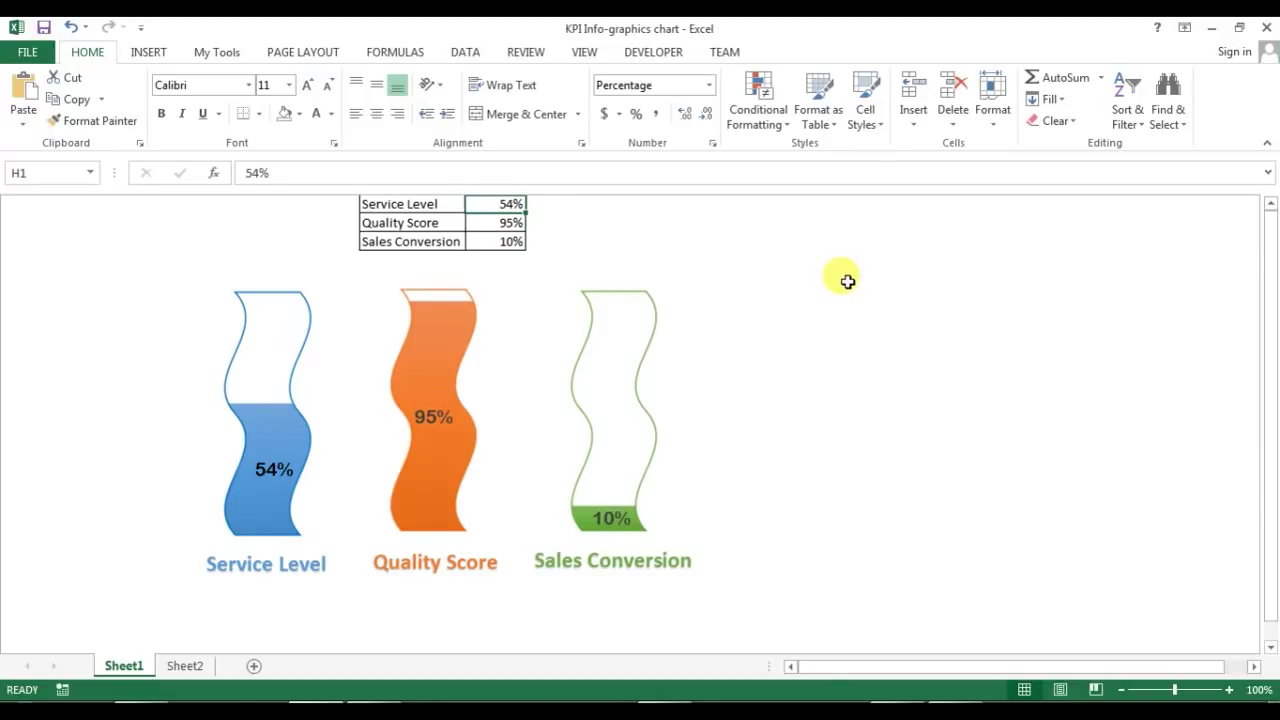
click(182, 668)
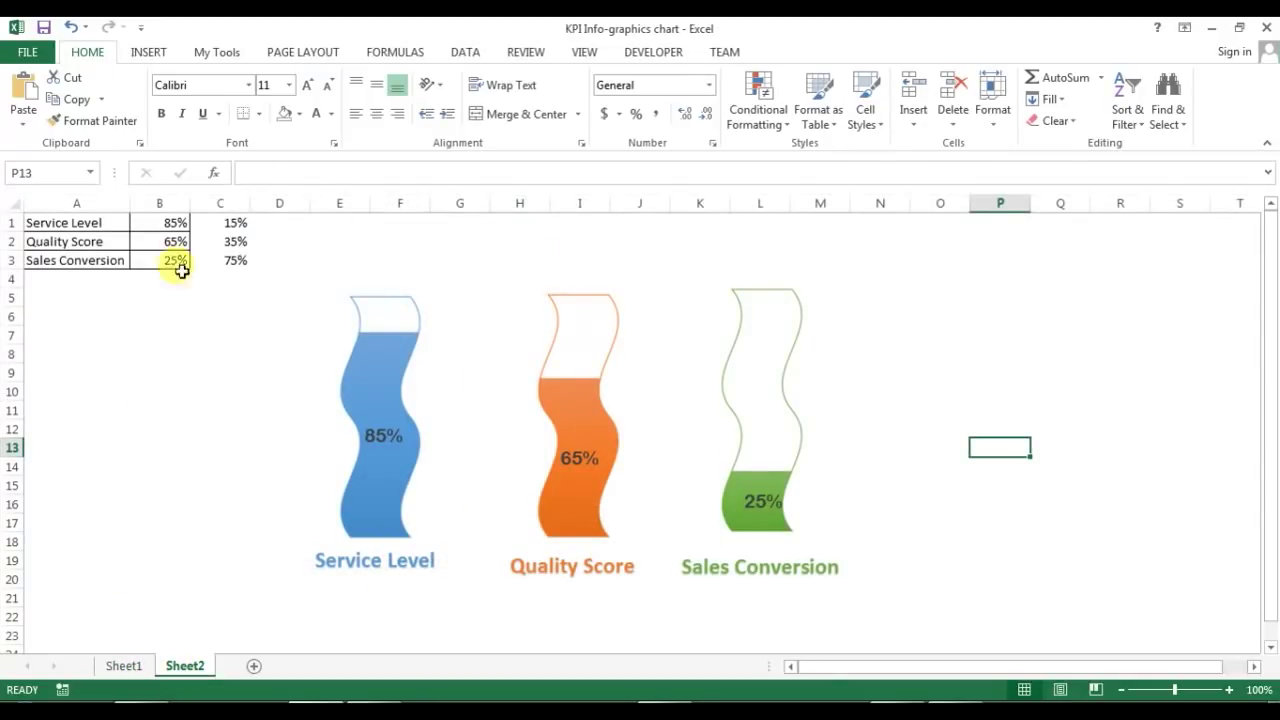
click(398, 314)
click(405, 322)
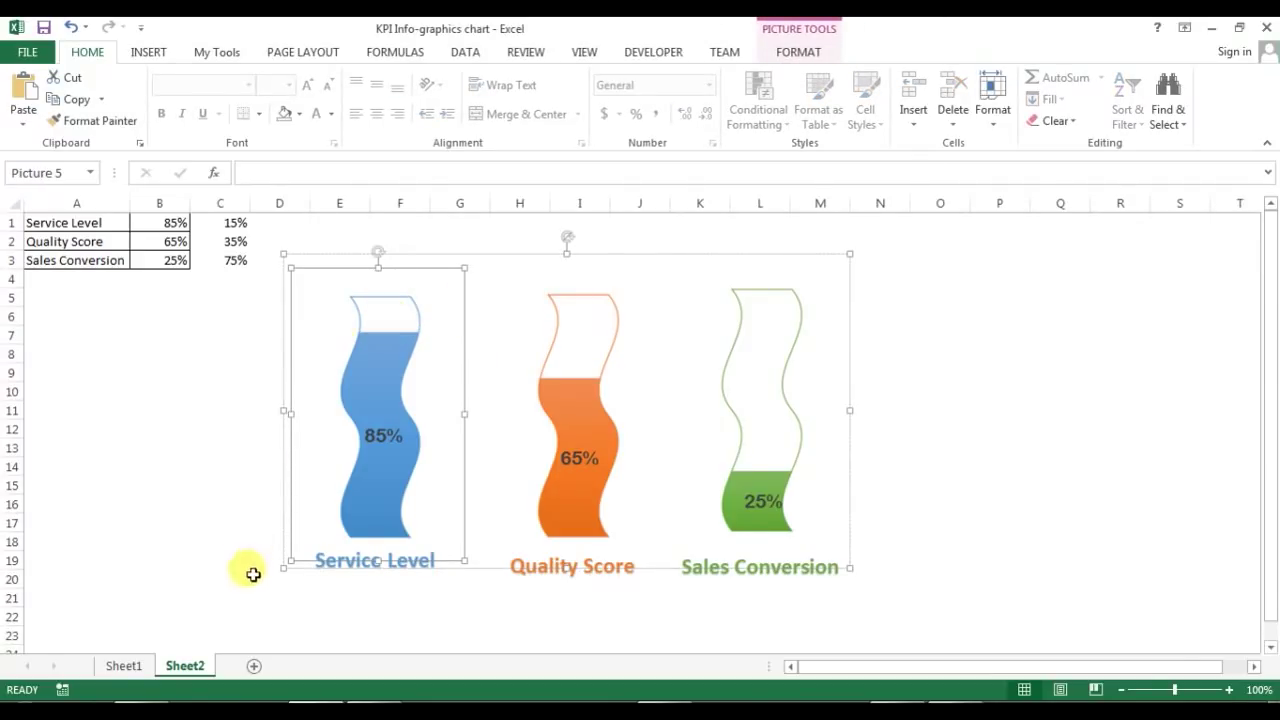
click(168, 608)
click(122, 666)
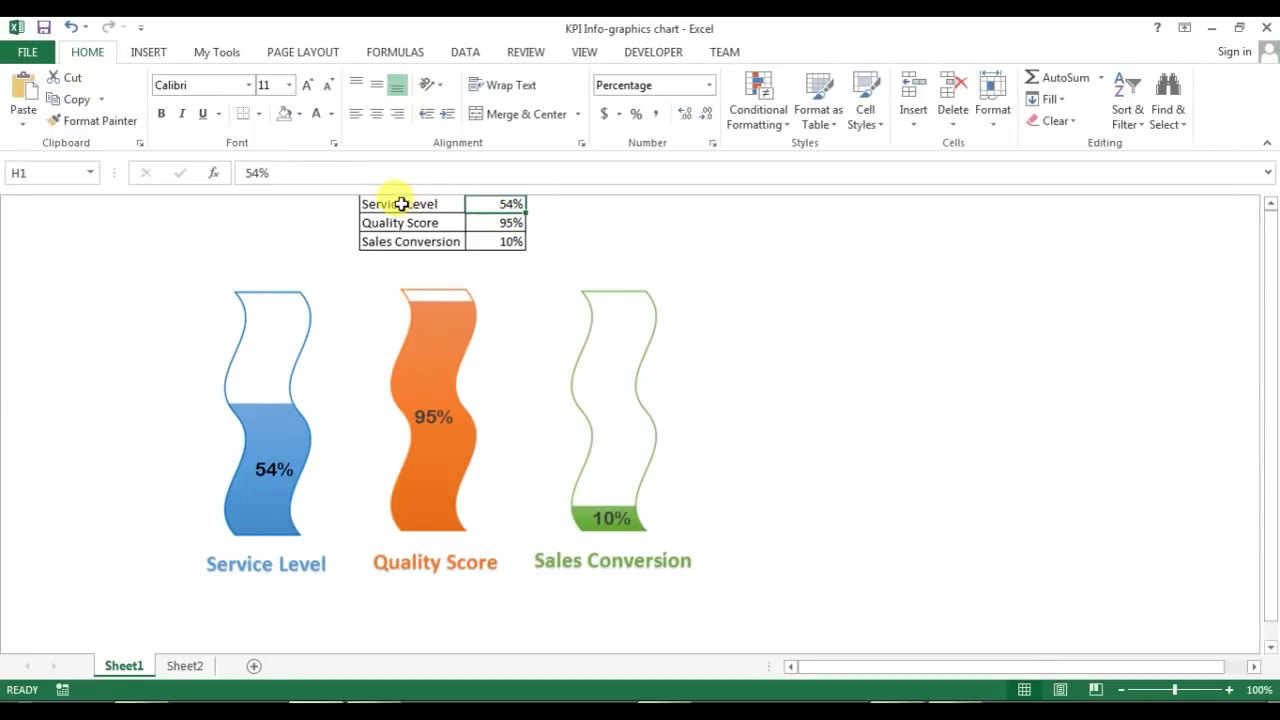
drag(403, 206, 500, 240)
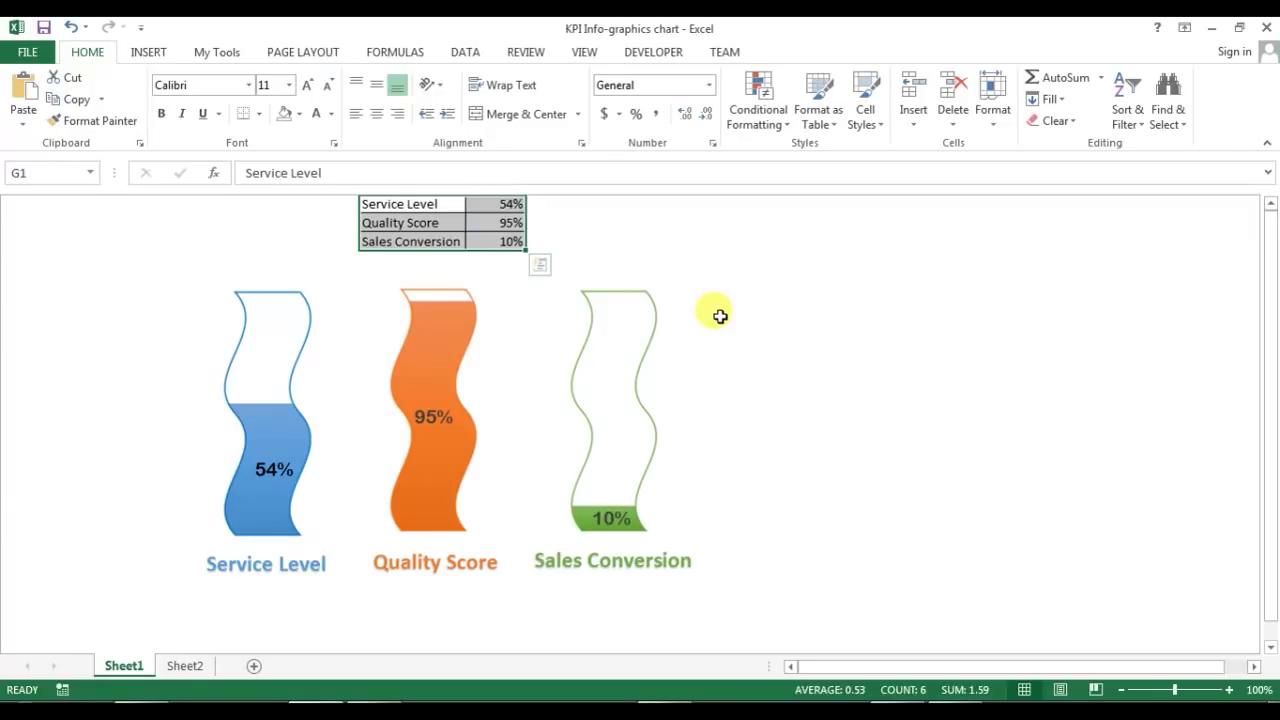
click(576, 204)
click(432, 203)
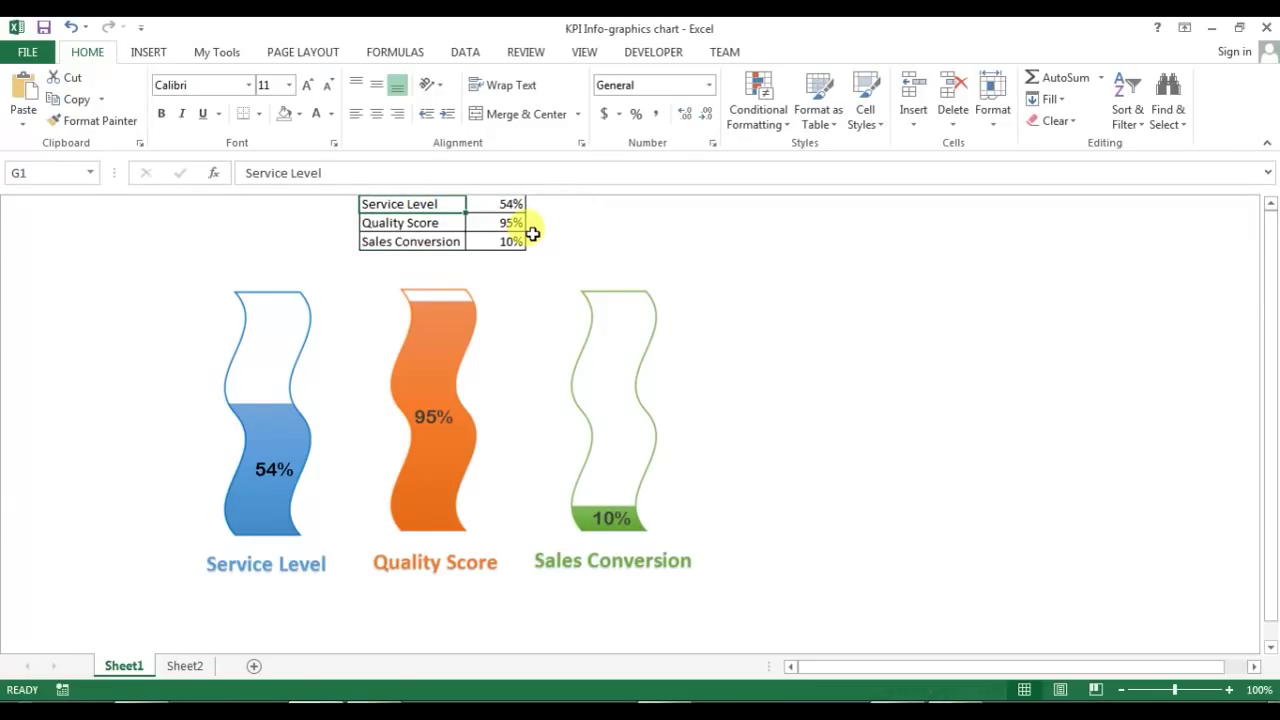
key(ctrl+shift+End)
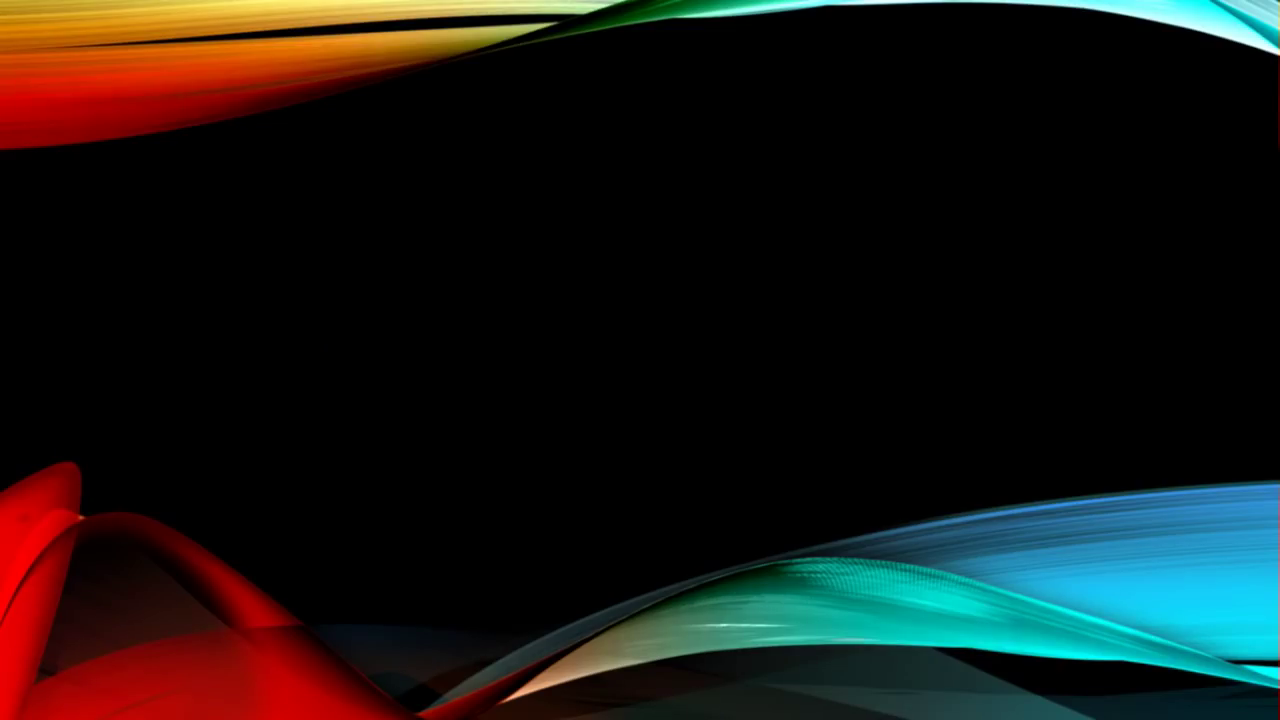